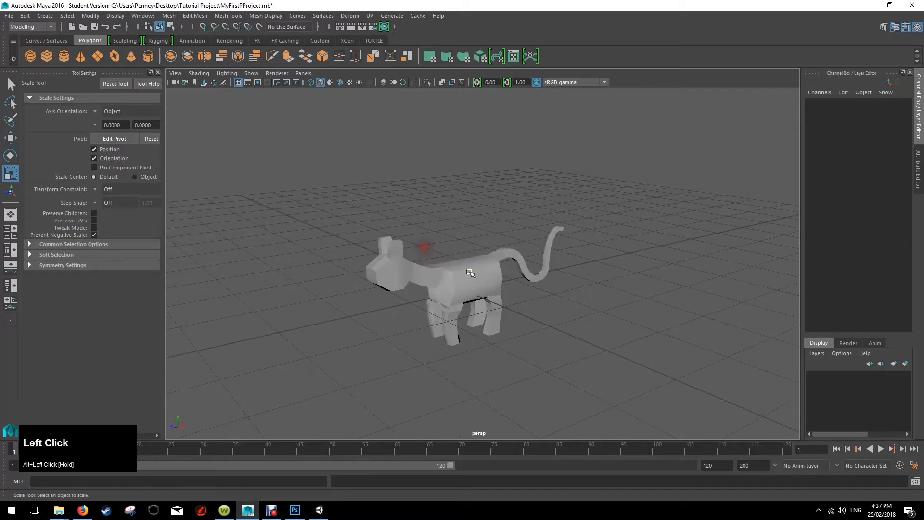
{"action": "scroll", "coordinate": [472, 259], "scroll_direction": "up", "scroll_amount": 2}
Delete the entire four-legged creature mesh from the scene.
{"action": "middle_click_drag", "start_coordinate": [472, 260], "coordinate": [481, 245], "text": "alt"}
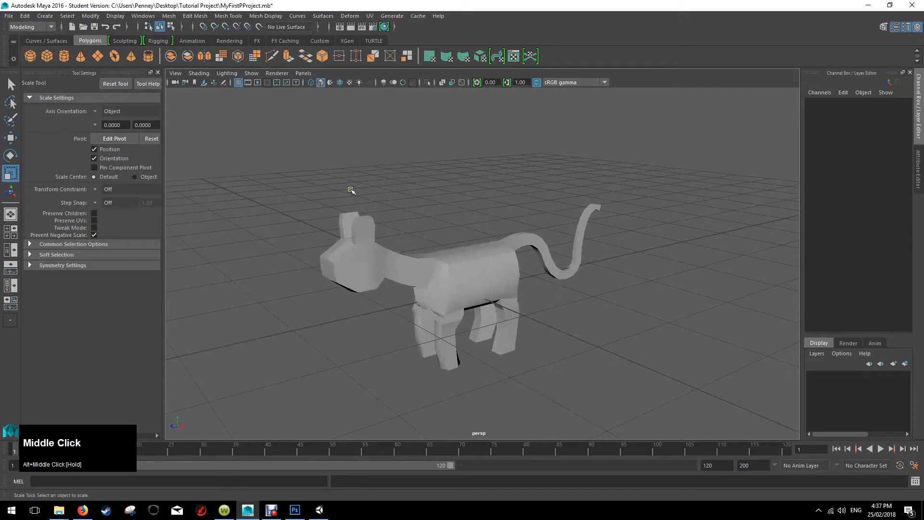
{"action": "left_click_drag", "start_coordinate": [351, 192], "coordinate": [386, 204], "text": "alt"}
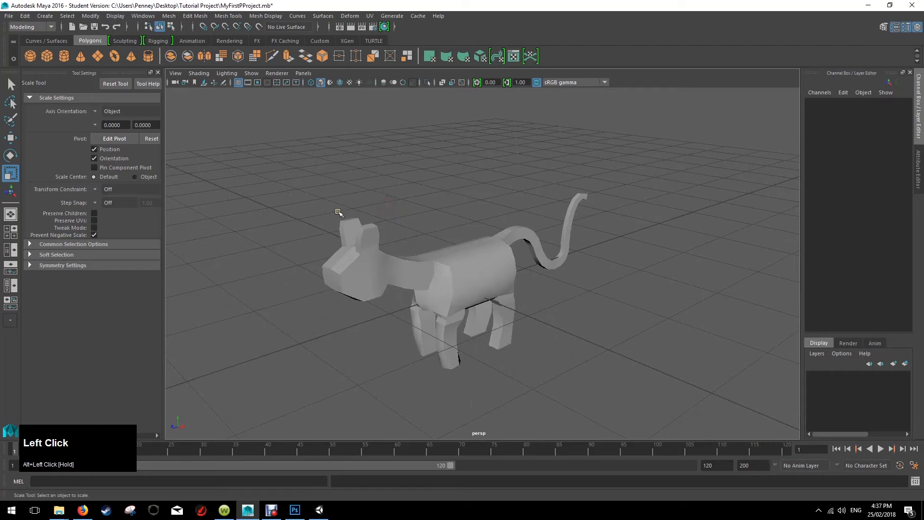
{"action": "left_click_drag", "start_coordinate": [306, 182], "coordinate": [634, 385]}
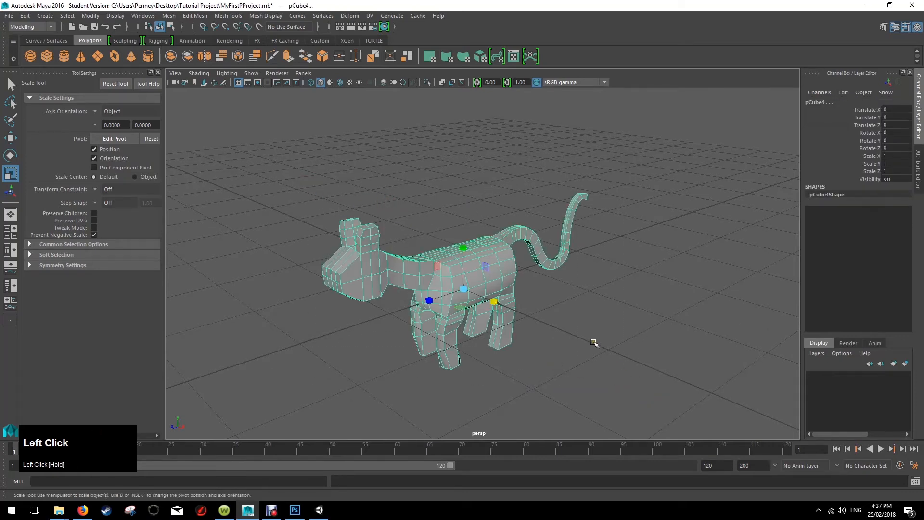
{"action": "key", "text": "Delete"}
{"action": "left_click_drag", "start_coordinate": [524, 295], "coordinate": [497, 273], "text": "alt"}
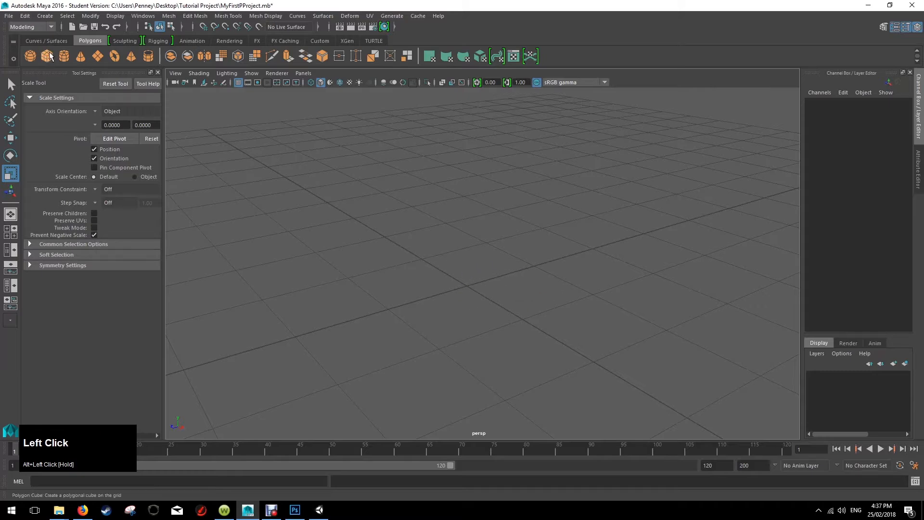
{"action": "left_click", "coordinate": [8, 17]}
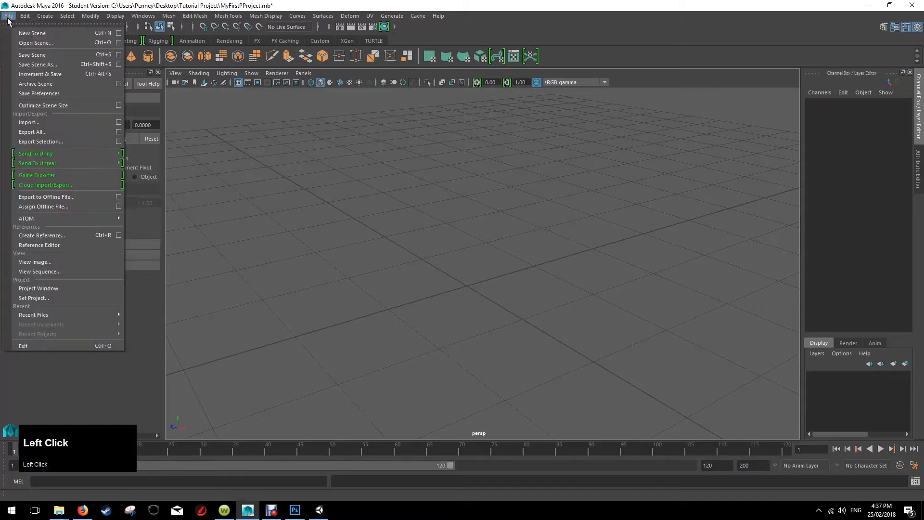
{"action": "left_click", "coordinate": [472, 229]}
{"action": "left_click_drag", "start_coordinate": [472, 230], "coordinate": [493, 229], "text": "alt"}
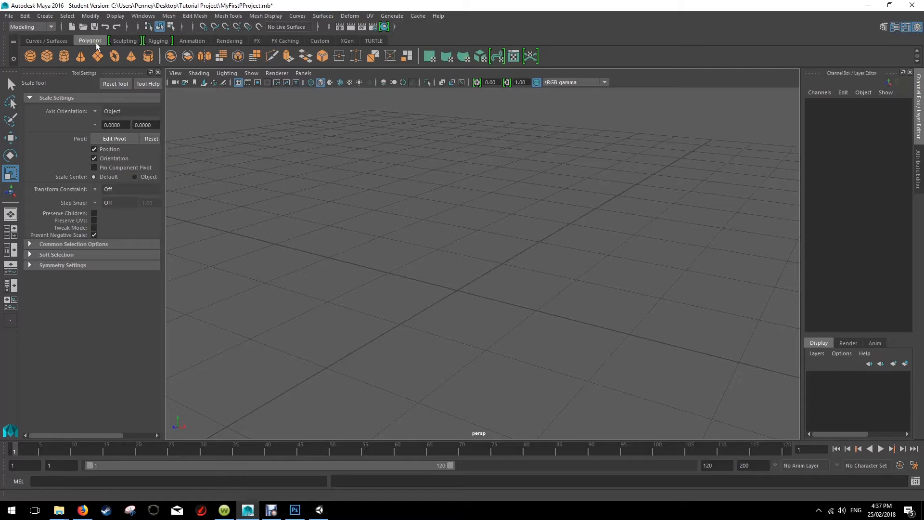
Create a polygon plane primitive at the centre of the grid.
{"action": "left_click", "coordinate": [46, 16]}
{"action": "mouse_move", "coordinate": [89, 49]}
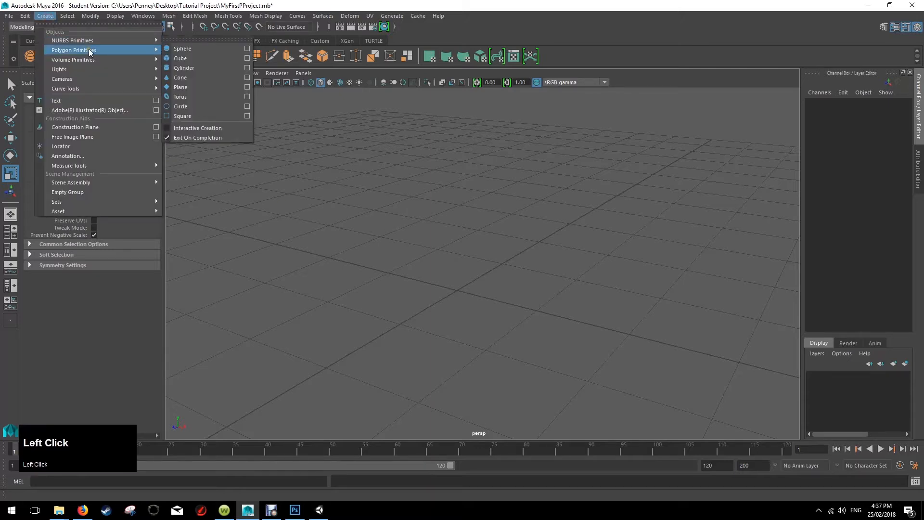
{"action": "left_click", "coordinate": [198, 99]}
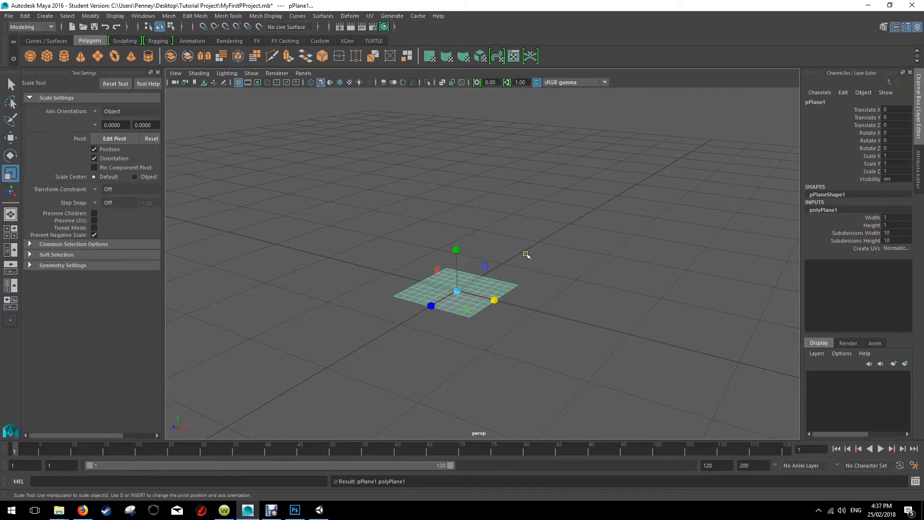
Stand the plane upright by setting its Rotate Z to -90.
{"action": "key", "text": "e"}
{"action": "left_click_drag", "start_coordinate": [482, 265], "coordinate": [488, 276]}
{"action": "left_click", "coordinate": [896, 148]}
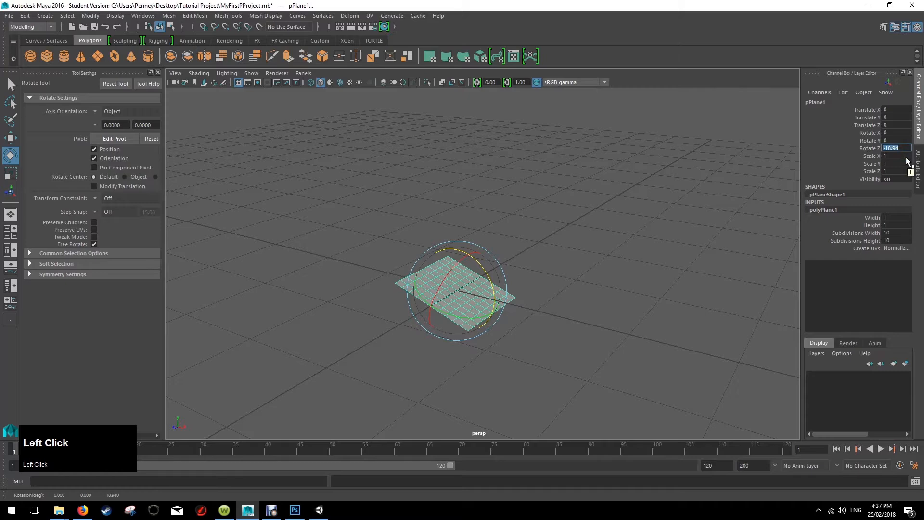
{"action": "type", "text": "-90"}
{"action": "key", "text": "Return"}
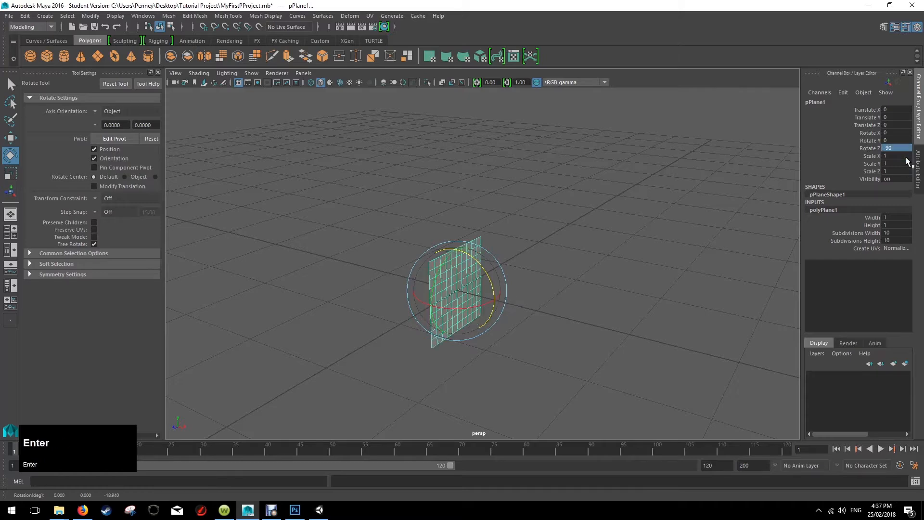
Move the upright plane back along the X axis to about -1.1.
{"action": "left_click", "coordinate": [598, 274]}
{"action": "left_click_drag", "start_coordinate": [602, 299], "coordinate": [583, 306], "text": "alt"}
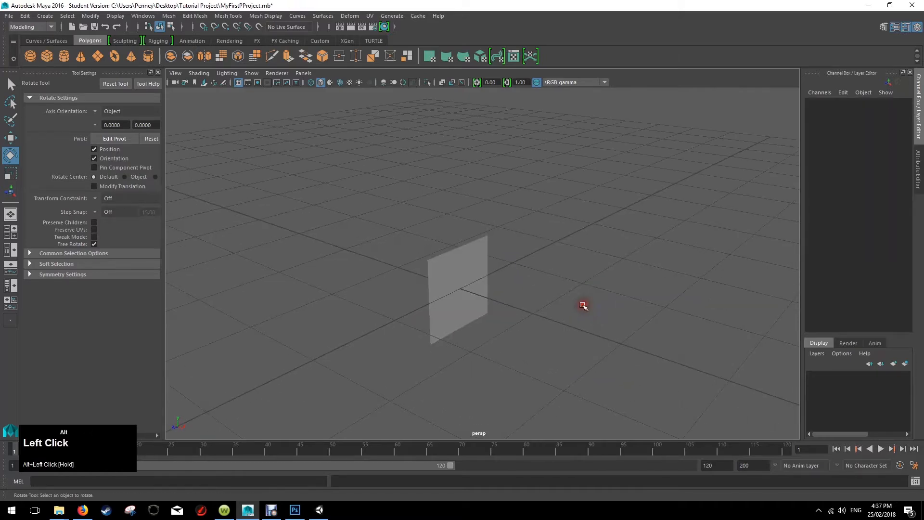
{"action": "mouse_move", "coordinate": [471, 287]}
{"action": "left_mouse_down", "text": "alt"}
{"action": "mouse_move", "coordinate": [596, 305]}
{"action": "mouse_move", "coordinate": [499, 313]}
{"action": "mouse_move", "coordinate": [467, 304]}
{"action": "left_mouse_up", "text": "alt"}
{"action": "left_click", "coordinate": [467, 304]}
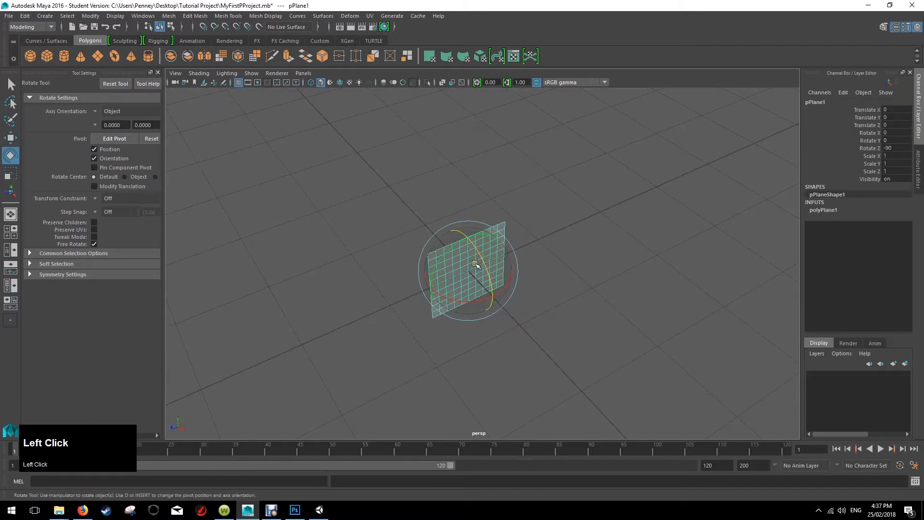
{"action": "key", "text": "e"}
{"action": "key", "text": "w"}
{"action": "left_click_drag", "start_coordinate": [498, 303], "coordinate": [437, 252]}
Scale the plane up uniformly to about 2.3 on all axes.
{"action": "key", "text": "r"}
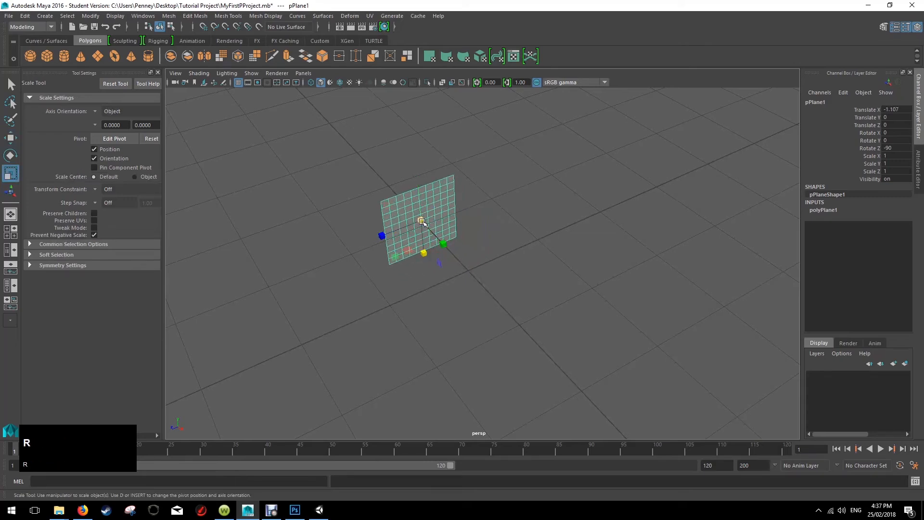
{"action": "left_click_drag", "start_coordinate": [421, 221], "coordinate": [496, 195]}
{"action": "left_click_drag", "start_coordinate": [551, 257], "coordinate": [584, 248], "text": "alt"}
{"action": "left_click_drag", "start_coordinate": [378, 237], "coordinate": [491, 229], "text": "alt"}
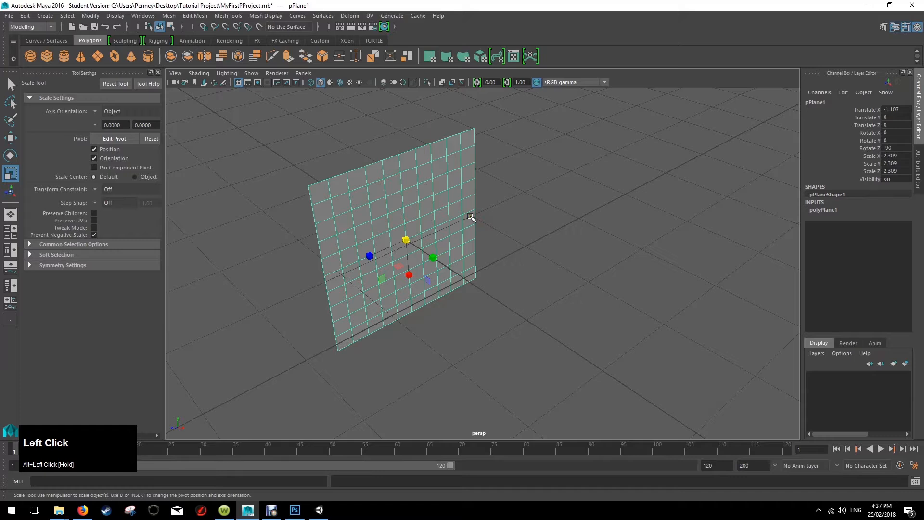
Open the attributes of the plane's lambert1 material.
{"action": "right_click", "coordinate": [409, 208]}
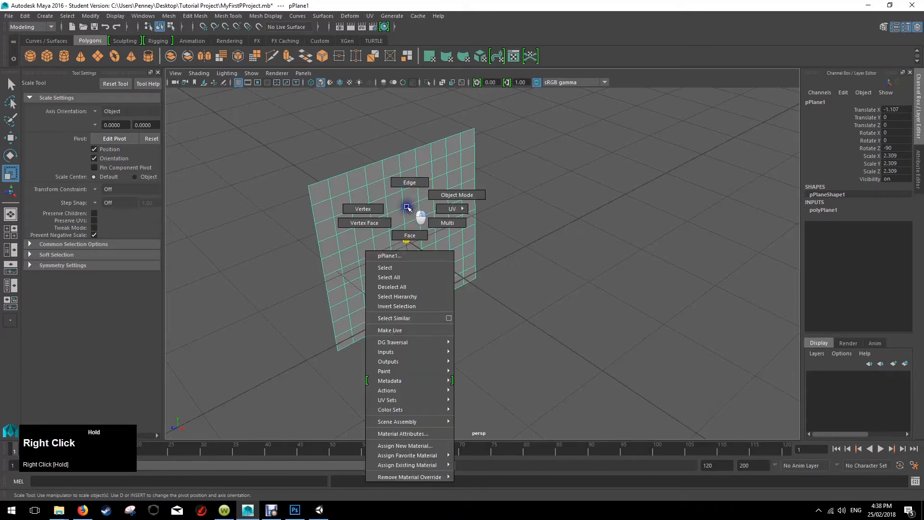
{"action": "right_click_drag", "start_coordinate": [426, 410], "coordinate": [415, 435]}
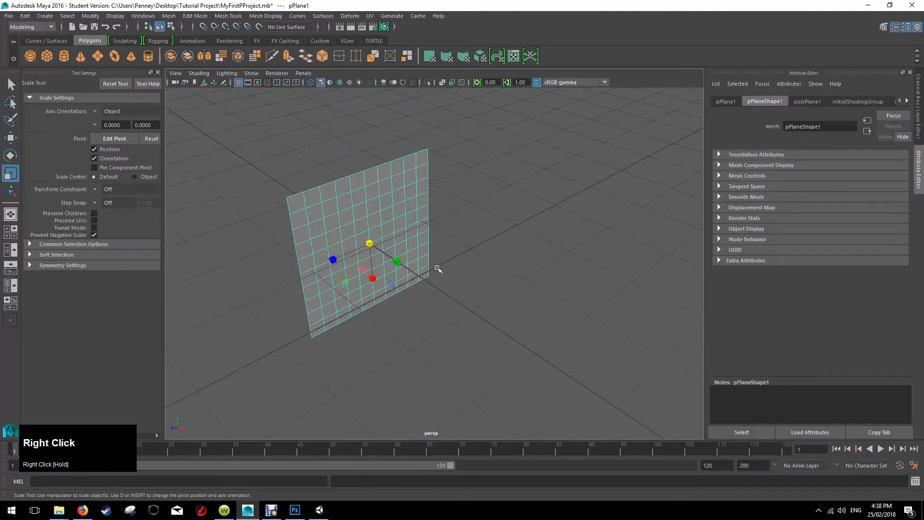
{"action": "right_click_drag", "start_coordinate": [399, 226], "coordinate": [408, 448]}
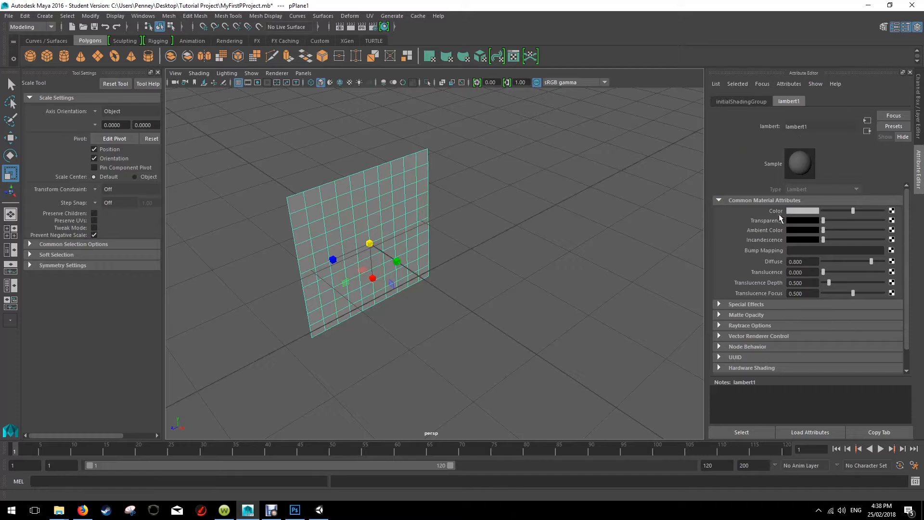
{"action": "left_click", "coordinate": [915, 142]}
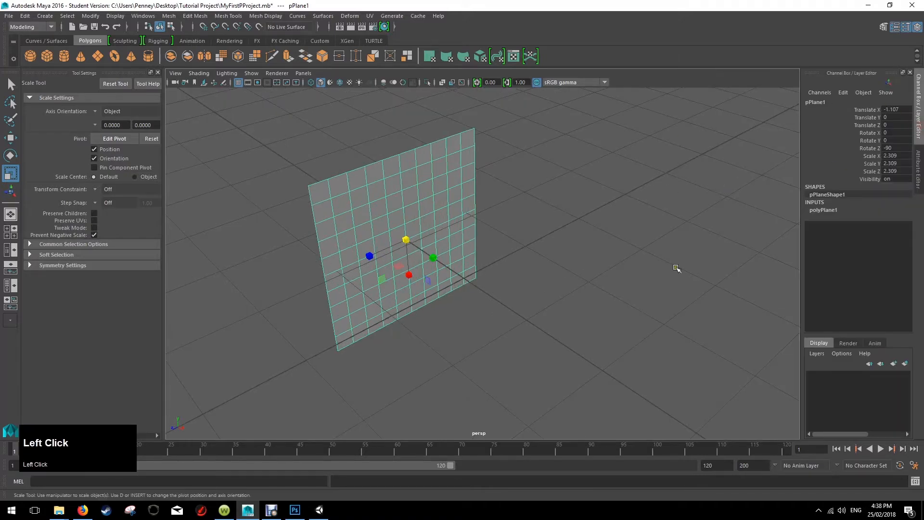
{"action": "left_click", "coordinate": [917, 159]}
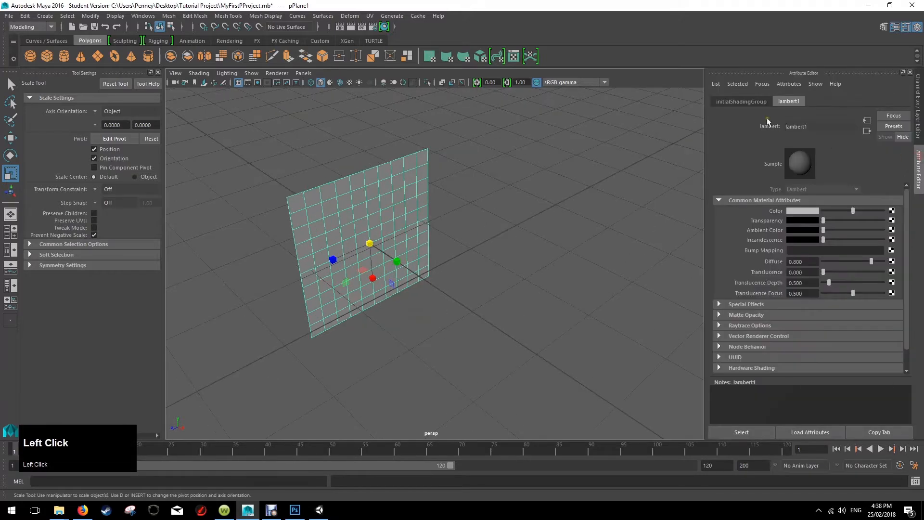
{"action": "left_click", "coordinate": [741, 101]}
{"action": "left_click", "coordinate": [790, 101]}
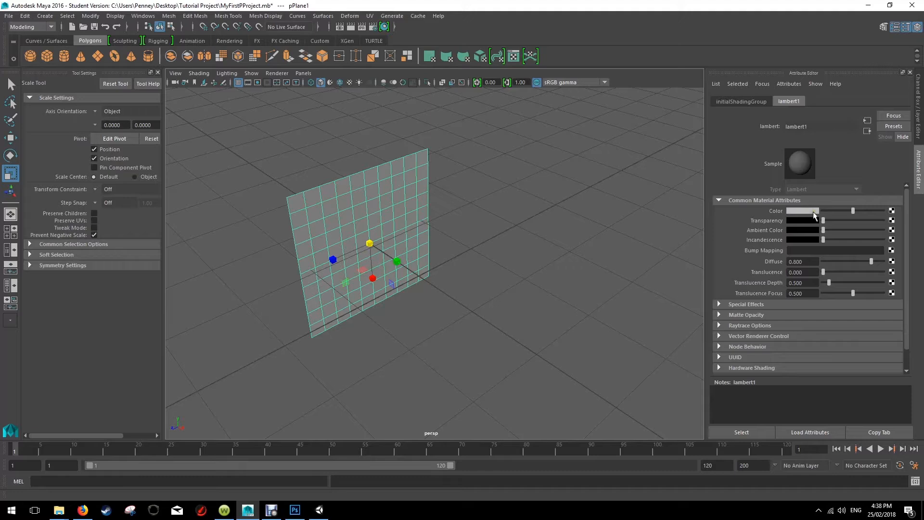
Map a File texture to the material's Color and load Beautiful-Side-View-Picture-Of-Saluki-Dog.jpg from the Tutorial Project folder on the Desktop.
{"action": "left_click", "coordinate": [891, 211]}
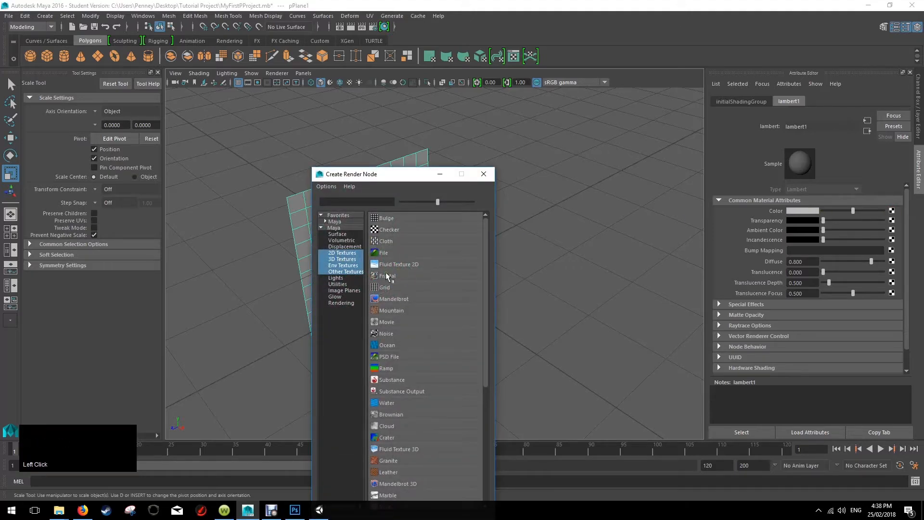
{"action": "left_click", "coordinate": [391, 252]}
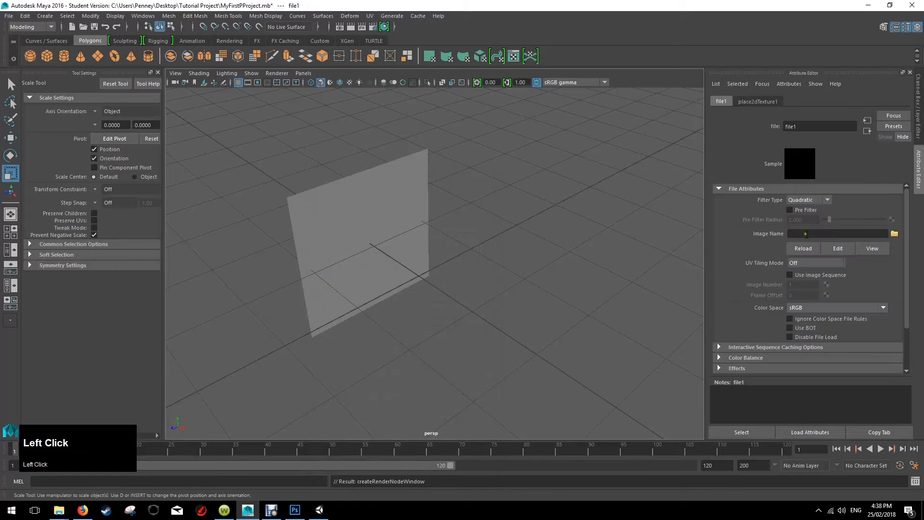
{"action": "left_click", "coordinate": [895, 234]}
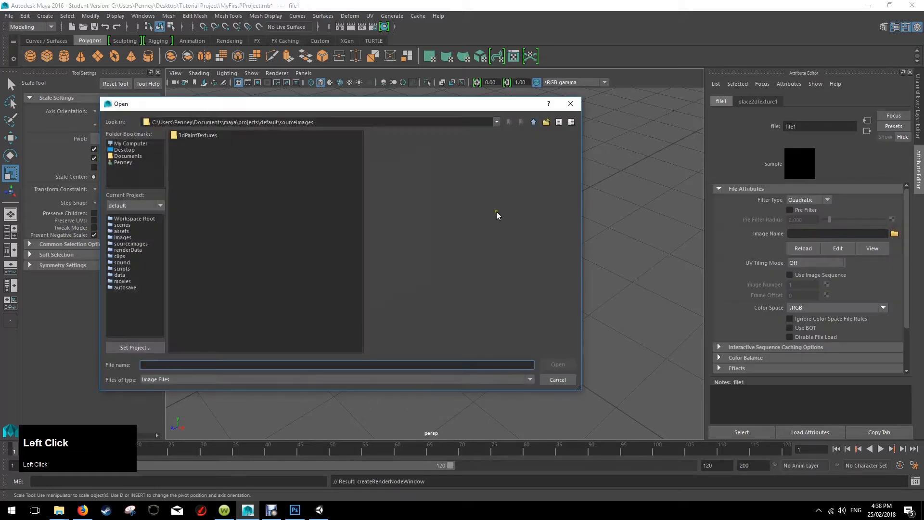
{"action": "left_click", "coordinate": [125, 150]}
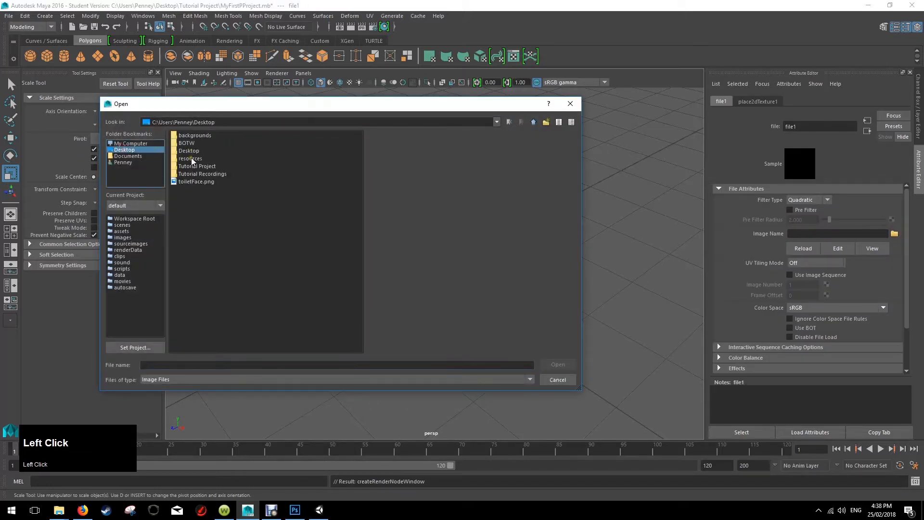
{"action": "double_click", "coordinate": [203, 168]}
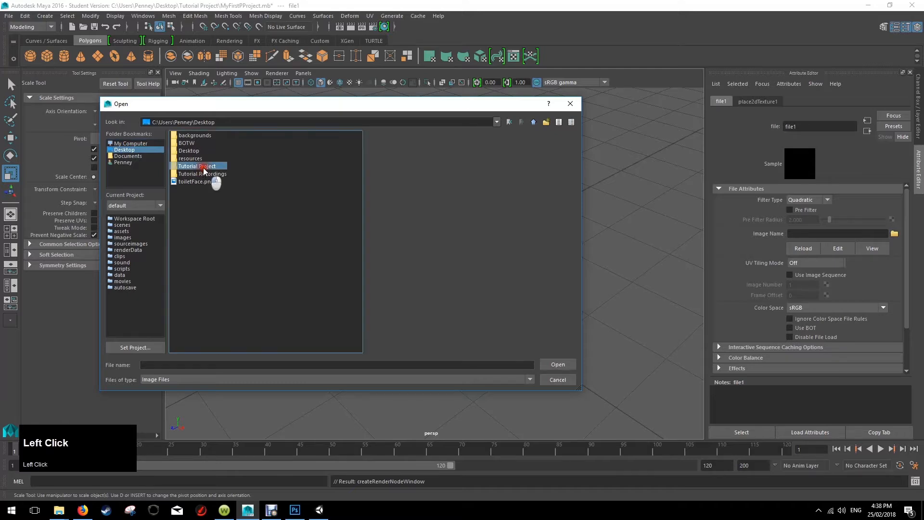
{"action": "left_click", "coordinate": [228, 143]}
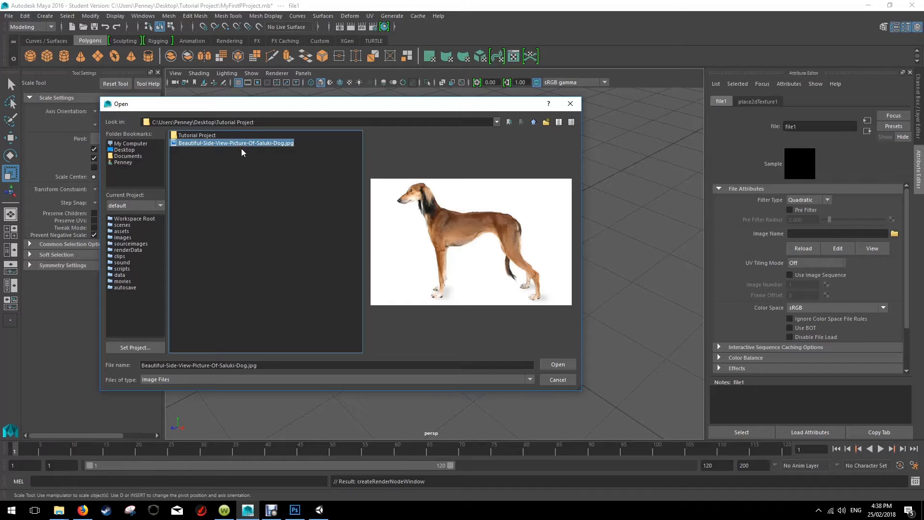
{"action": "left_click", "coordinate": [567, 366]}
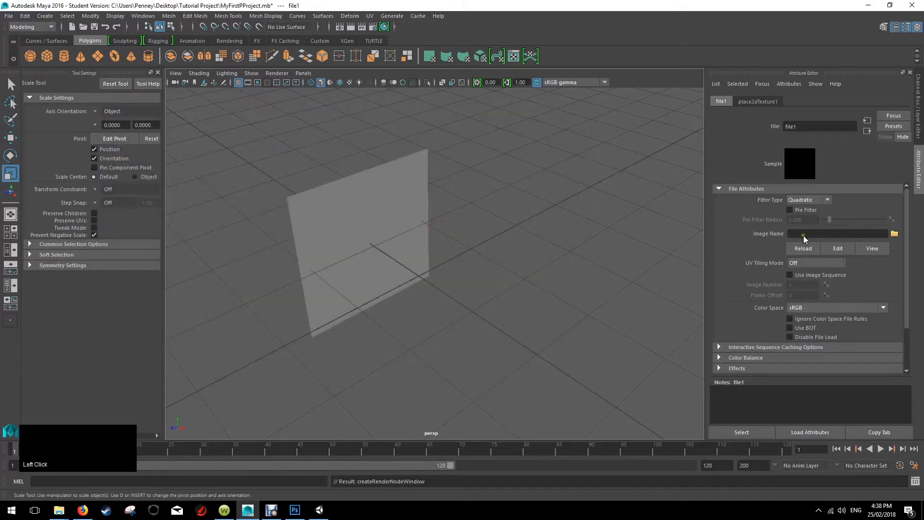
{"action": "left_click", "coordinate": [894, 234]}
{"action": "left_click", "coordinate": [894, 235]}
{"action": "right_click", "coordinate": [369, 218]}
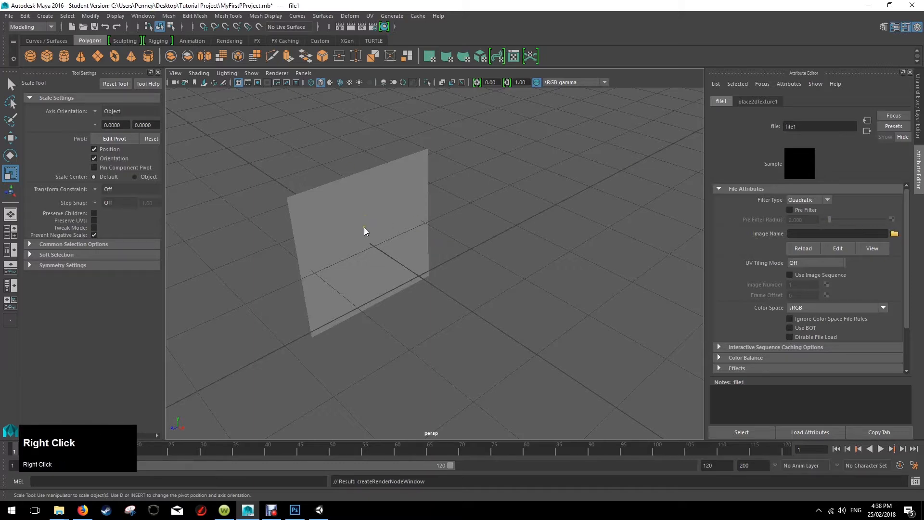
{"action": "left_click", "coordinate": [281, 397]}
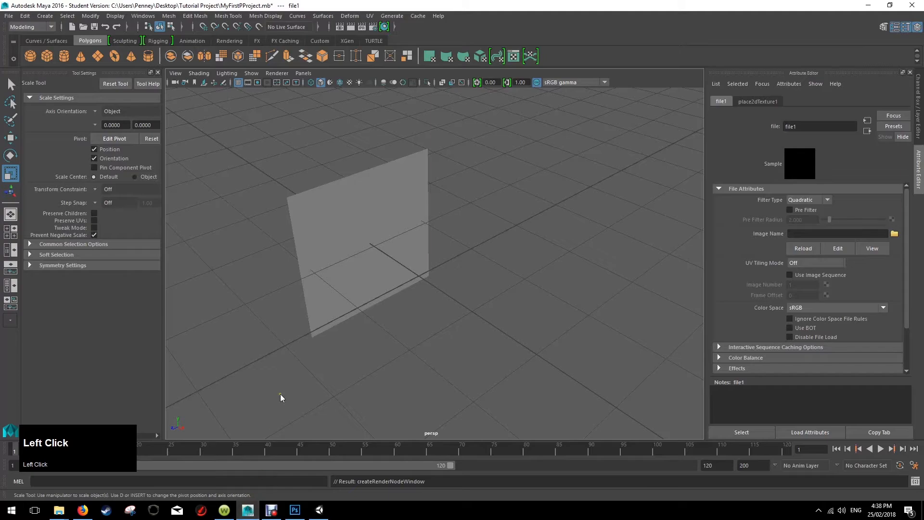
{"action": "left_click", "coordinate": [319, 511]}
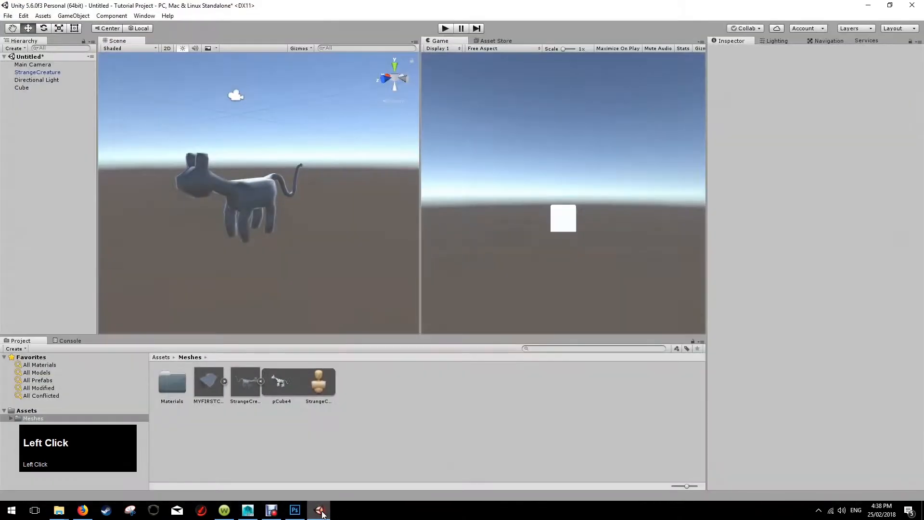
{"action": "left_click", "coordinate": [320, 511]}
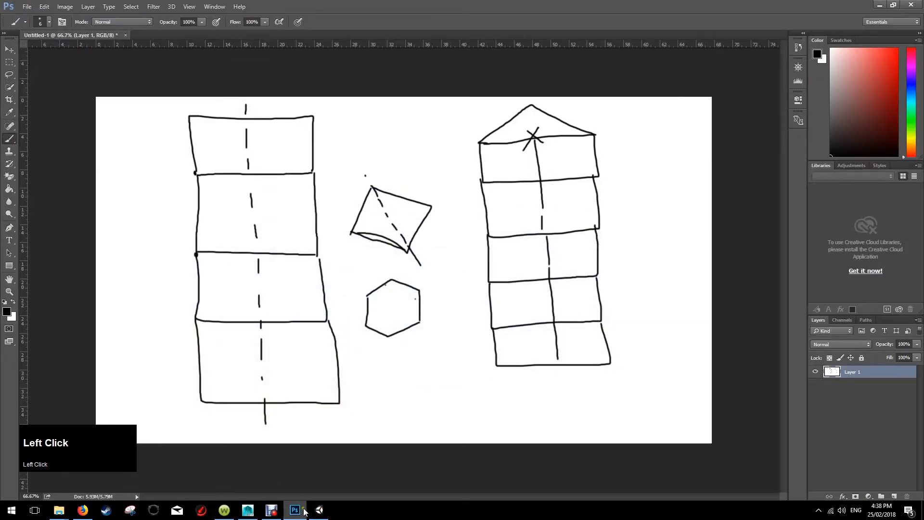
{"action": "left_click", "coordinate": [252, 510]}
Select the plane and switch the viewport to textured display.
{"action": "left_click_drag", "start_coordinate": [441, 193], "coordinate": [349, 292]}
{"action": "right_click", "coordinate": [419, 212]}
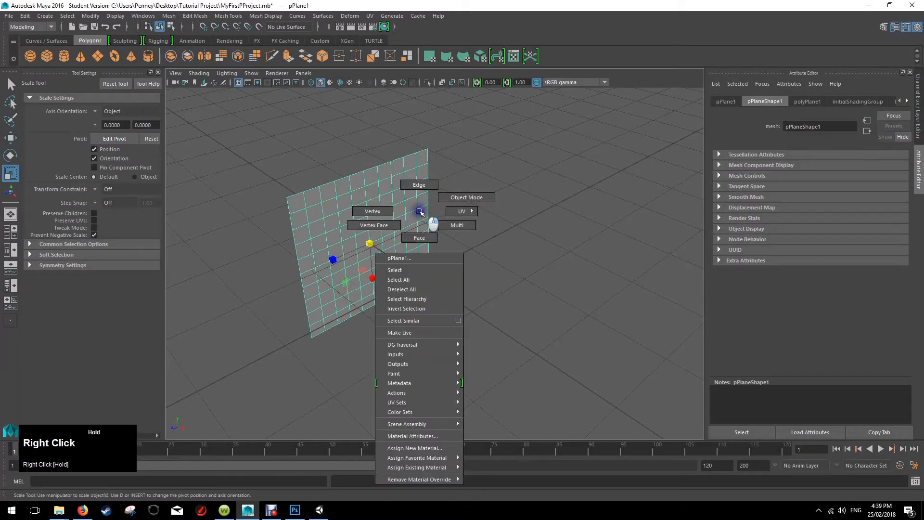
{"action": "left_click", "coordinate": [414, 212]}
{"action": "left_click", "coordinate": [518, 212]}
{"action": "left_click", "coordinate": [394, 209]}
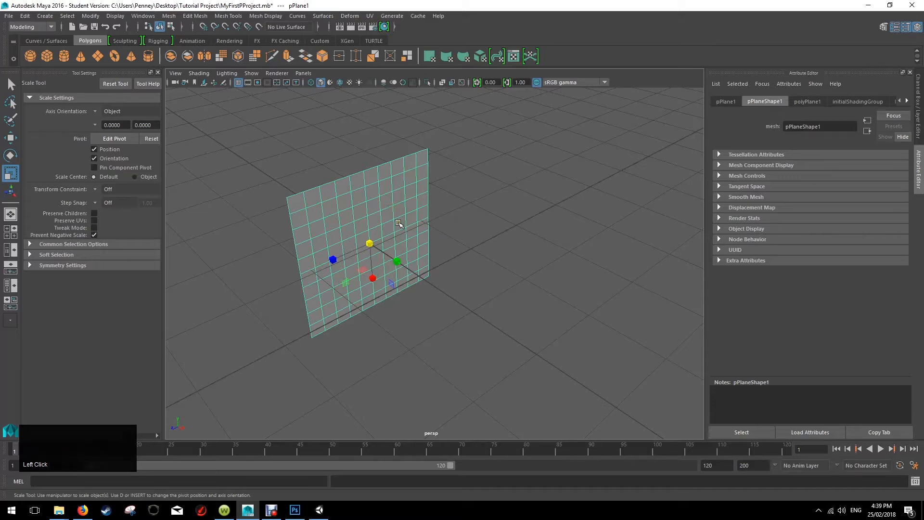
{"action": "key", "text": "6"}
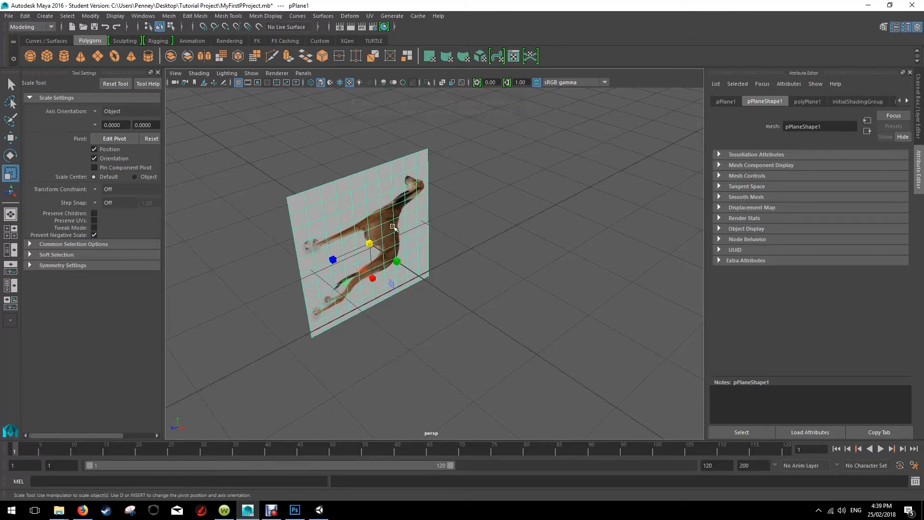
Rotate the image plane so the dog stands upright, setting its Rotate Y to 90.
{"action": "key", "text": "e"}
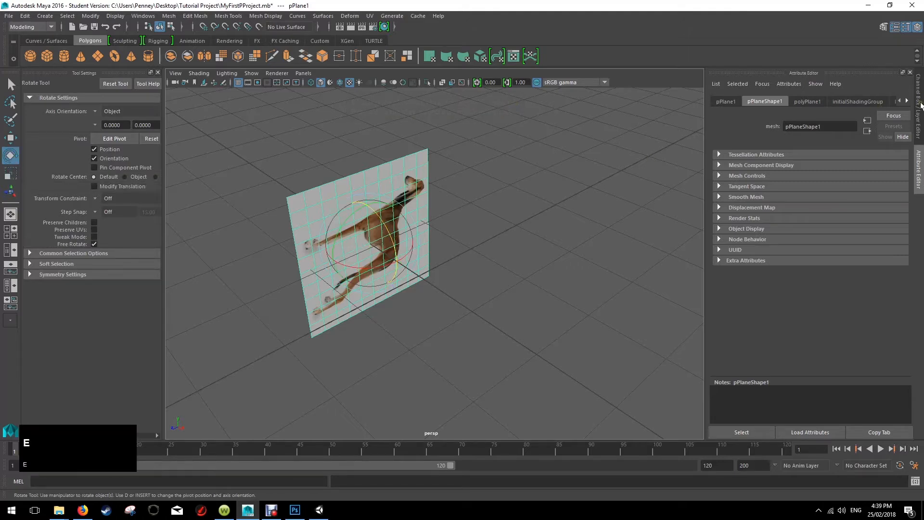
{"action": "left_click", "coordinate": [919, 111]}
{"action": "left_click_drag", "start_coordinate": [390, 212], "coordinate": [371, 237]}
{"action": "left_click", "coordinate": [898, 140]}
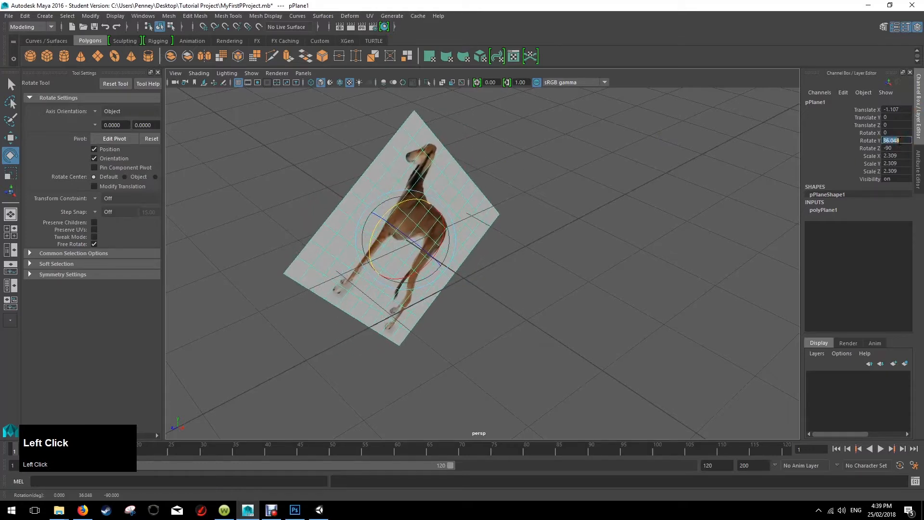
{"action": "type", "text": "0"}
{"action": "key", "text": "Return"}
{"action": "left_click", "coordinate": [530, 204]}
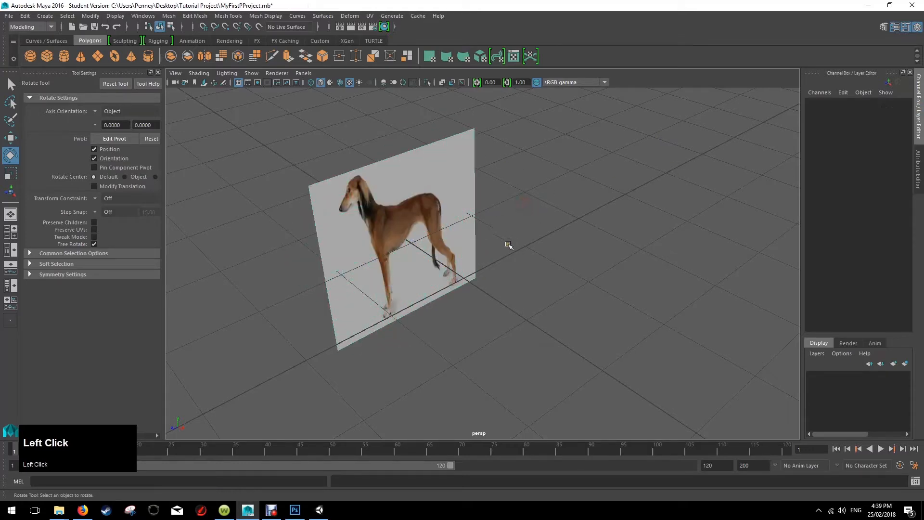
Create a polygon cube at the origin beside the dog image plane.
{"action": "left_click_drag", "start_coordinate": [508, 245], "coordinate": [500, 219], "text": "alt"}
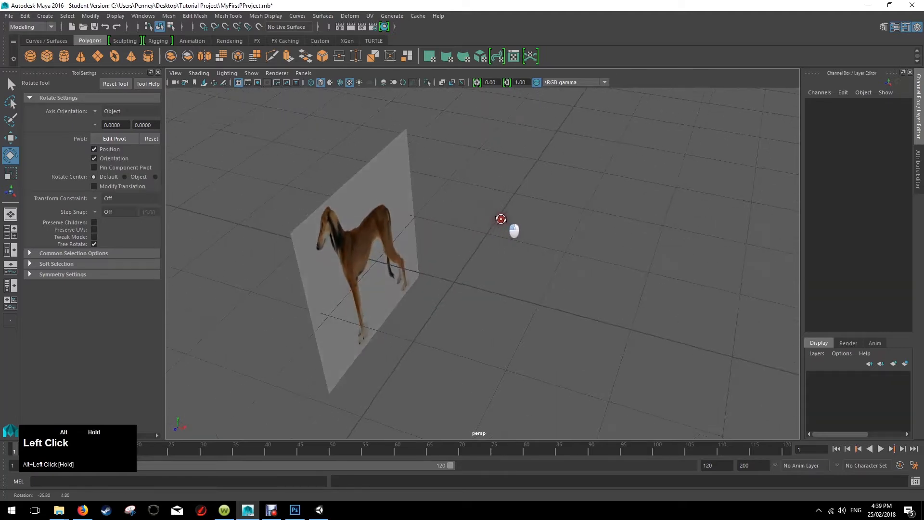
{"action": "left_click", "coordinate": [45, 16]}
{"action": "mouse_move", "coordinate": [88, 78]}
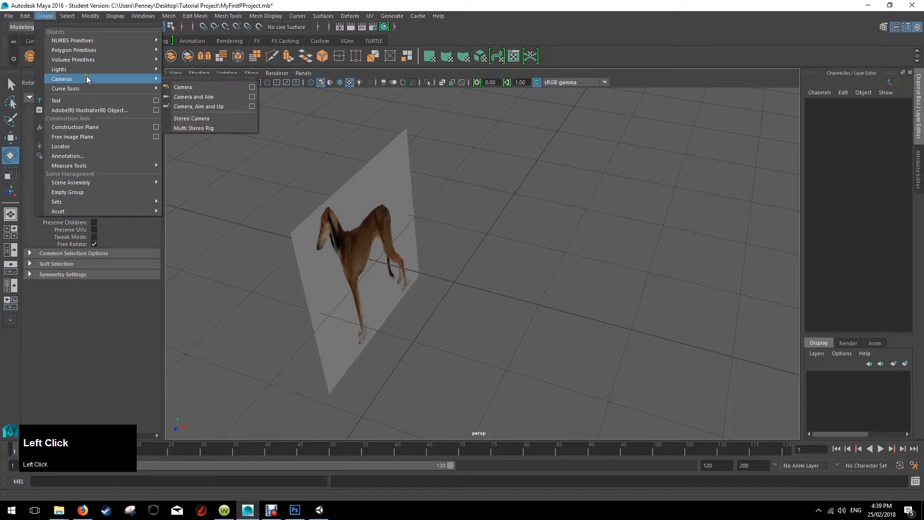
{"action": "mouse_move", "coordinate": [91, 51]}
{"action": "left_click", "coordinate": [187, 64]}
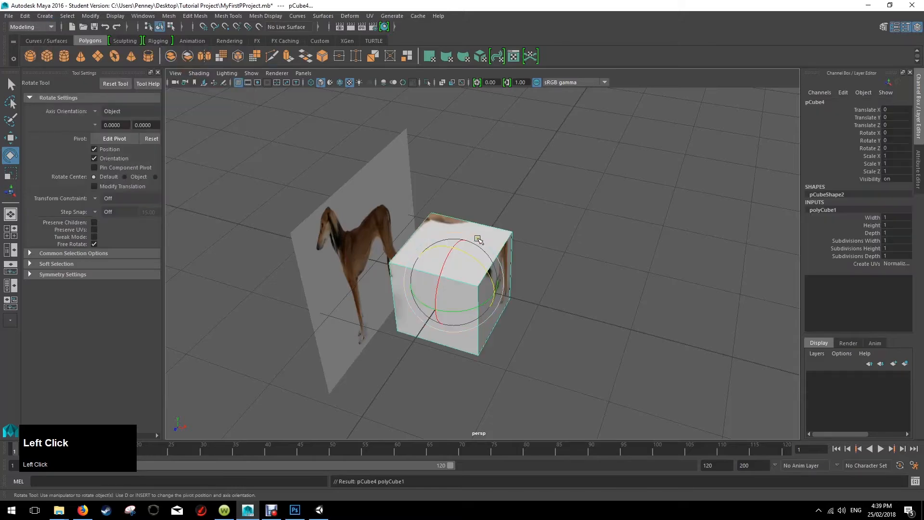
Assign a new Lambert material to the cube so it no longer carries the dog texture.
{"action": "mouse_move", "coordinate": [478, 240]}
{"action": "left_mouse_down", "text": "alt"}
{"action": "mouse_move", "coordinate": [548, 239]}
{"action": "mouse_move", "coordinate": [485, 247]}
{"action": "left_mouse_up", "text": "alt"}
{"action": "right_click", "coordinate": [485, 247]}
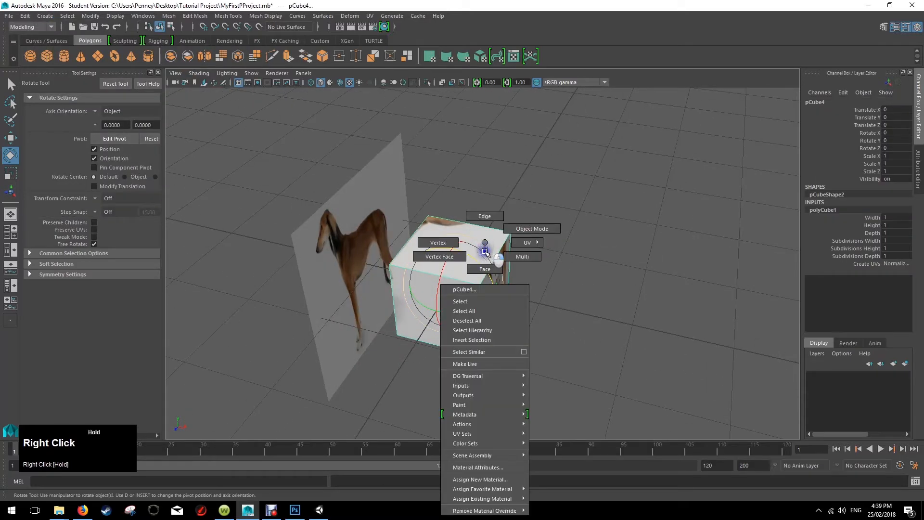
{"action": "right_click_drag", "start_coordinate": [485, 251], "coordinate": [486, 480]}
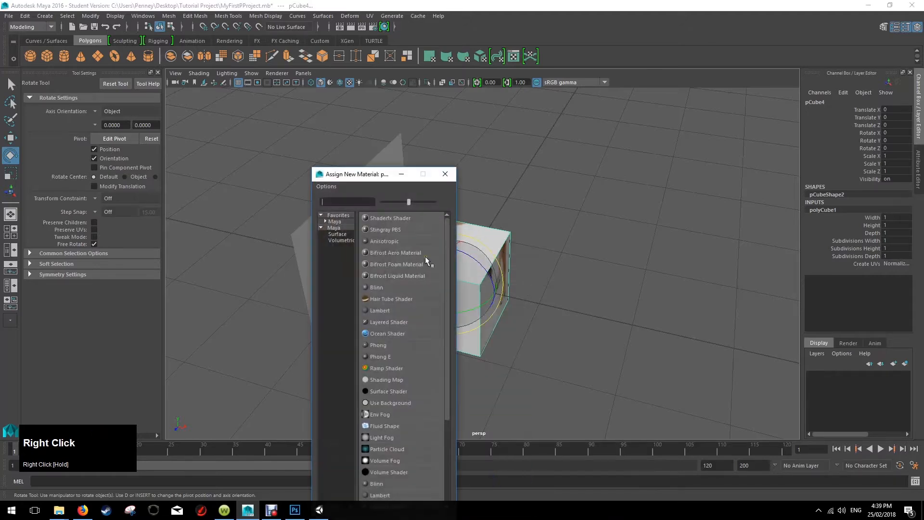
{"action": "left_click", "coordinate": [380, 311]}
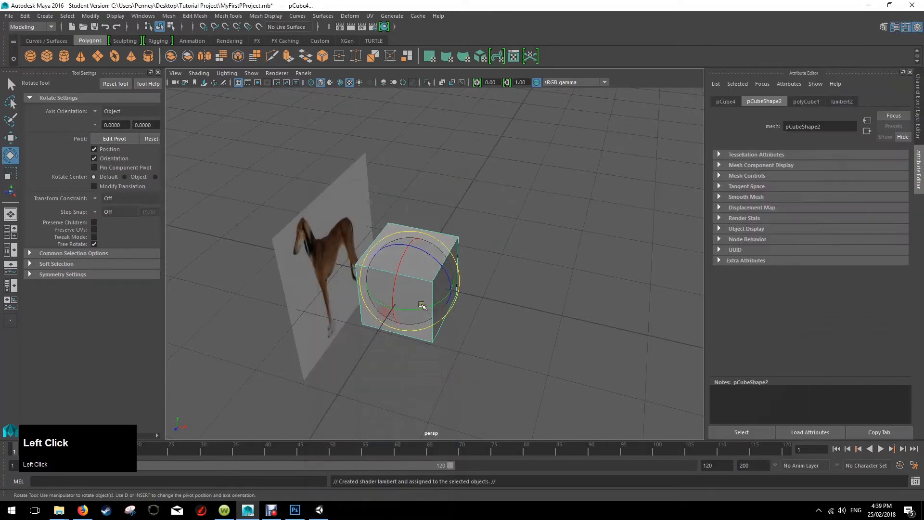
{"action": "left_click", "coordinate": [501, 270]}
{"action": "mouse_move", "coordinate": [429, 278]}
{"action": "left_mouse_down", "text": "alt"}
{"action": "mouse_move", "coordinate": [439, 288]}
{"action": "mouse_move", "coordinate": [523, 287]}
{"action": "mouse_move", "coordinate": [427, 274]}
{"action": "left_mouse_up", "text": "alt"}
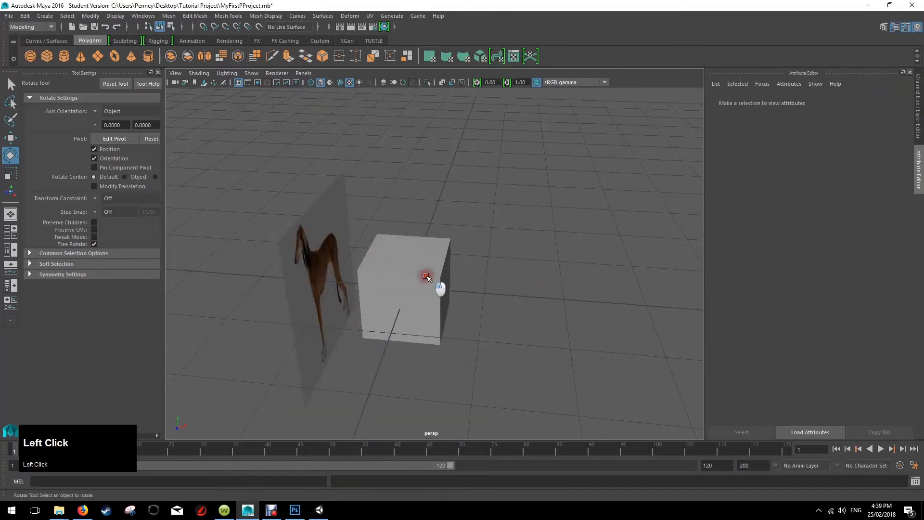
Set the cube's width, height and depth subdivisions to 4 each.
{"action": "left_click", "coordinate": [427, 276]}
{"action": "left_click", "coordinate": [919, 112]}
{"action": "left_click_drag", "start_coordinate": [486, 279], "coordinate": [428, 272], "text": "alt"}
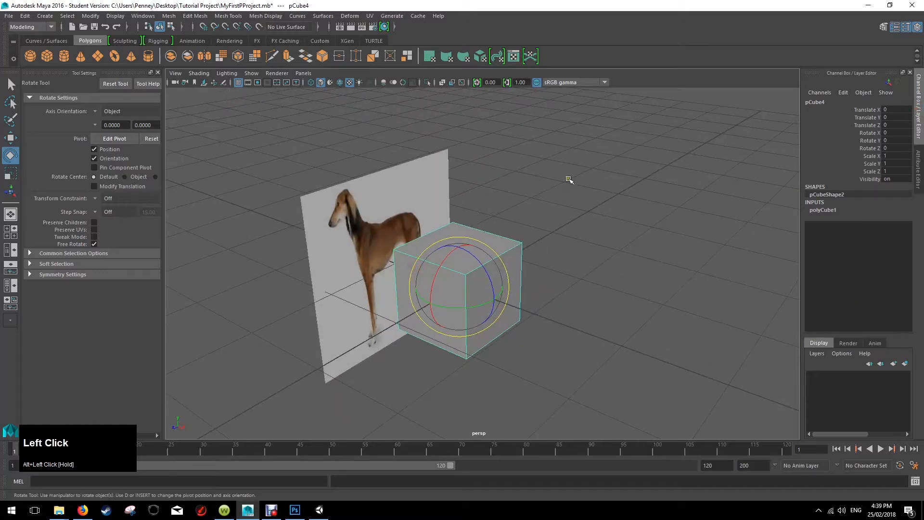
{"action": "left_click", "coordinate": [830, 211]}
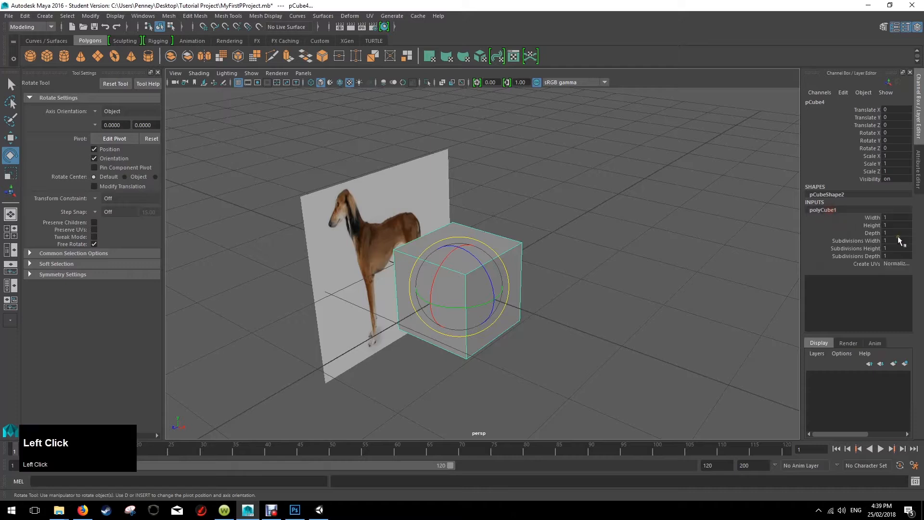
{"action": "type", "text": "4"}
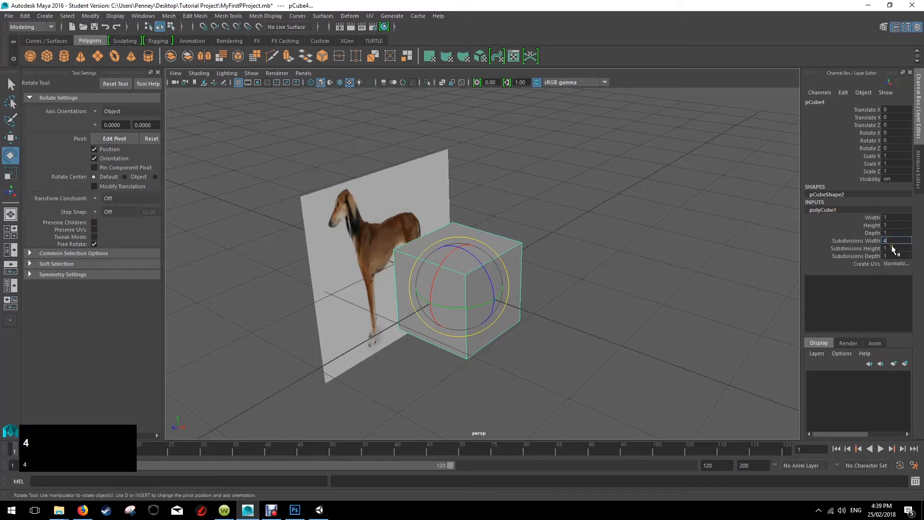
{"action": "left_click", "coordinate": [890, 248]}
{"action": "type", "text": "4"}
{"action": "left_click", "coordinate": [890, 256]}
{"action": "type", "text": "4"}
{"action": "left_click", "coordinate": [643, 271]}
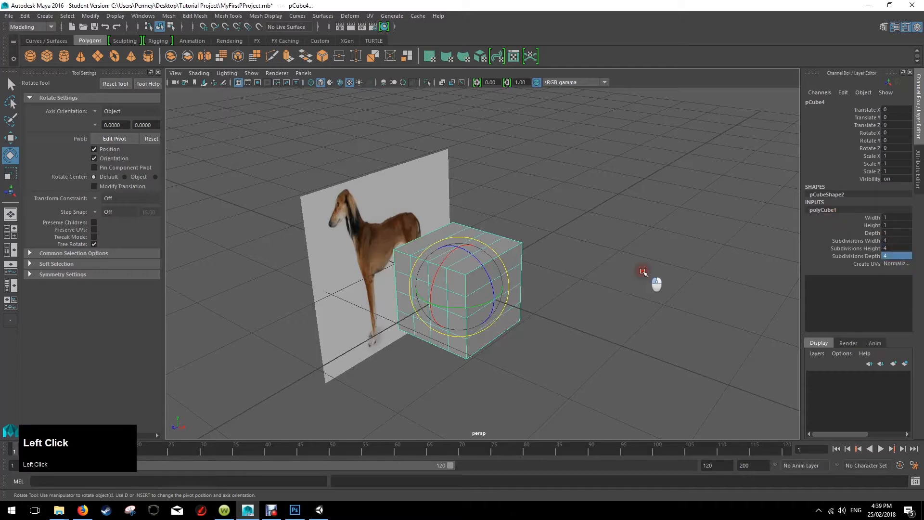
Delete the faces on the half of the cube facing away from the dog image plane.
{"action": "left_click", "coordinate": [470, 271]}
{"action": "left_click_drag", "start_coordinate": [517, 241], "coordinate": [570, 232], "text": "alt"}
{"action": "mouse_move", "coordinate": [481, 242]}
{"action": "right_mouse_down"}
{"action": "mouse_move", "coordinate": [482, 266]}
{"action": "mouse_move", "coordinate": [528, 242]}
{"action": "mouse_move", "coordinate": [478, 255]}
{"action": "right_mouse_up"}
{"action": "left_click", "coordinate": [520, 281]}
{"action": "left_click_drag", "start_coordinate": [520, 280], "coordinate": [519, 379], "text": "alt"}
{"action": "left_click_drag", "start_coordinate": [580, 284], "coordinate": [532, 291], "text": "alt"}
{"action": "key", "text": "Delete"}
Mirror the half cube across X with Duplicate Special as an instance, using a scale of -1, 1, 1.
{"action": "right_click_drag", "start_coordinate": [419, 249], "coordinate": [464, 232]}
{"action": "left_click", "coordinate": [441, 244]}
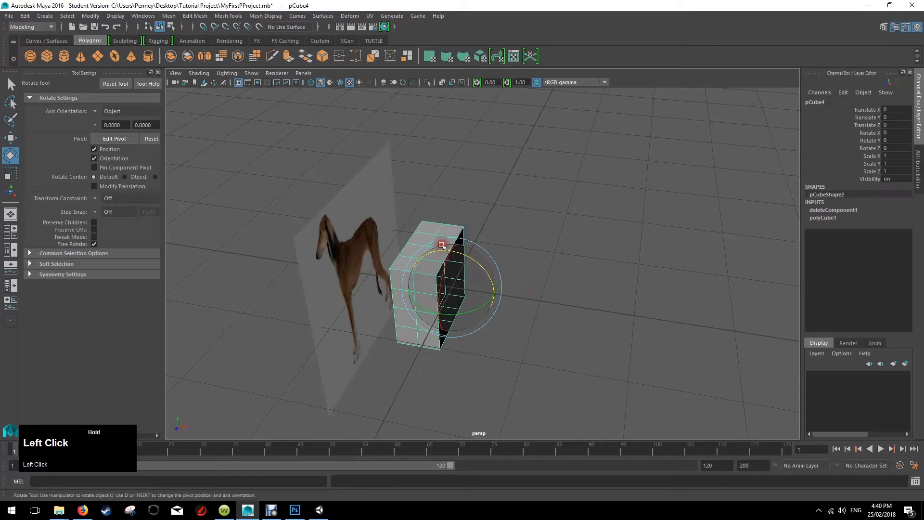
{"action": "left_click", "coordinate": [25, 15]}
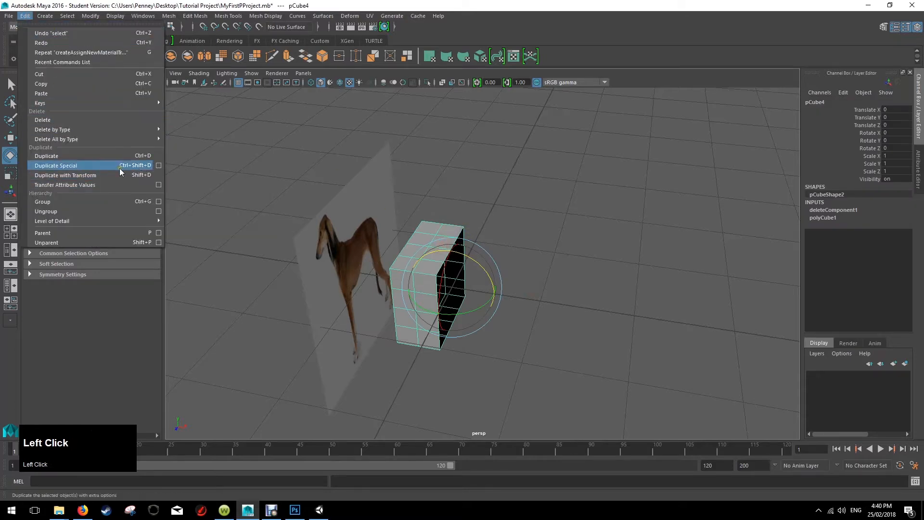
{"action": "left_click", "coordinate": [158, 165]}
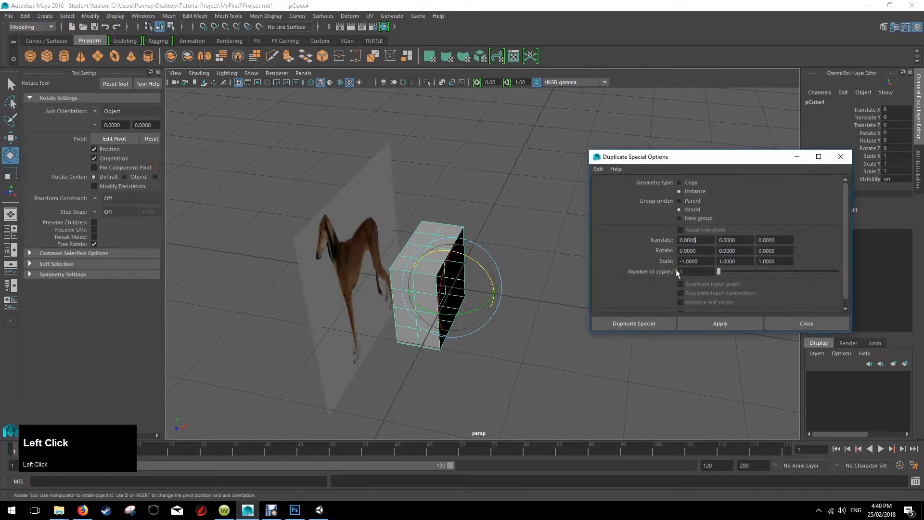
{"action": "left_click", "coordinate": [660, 324]}
{"action": "left_click", "coordinate": [561, 268]}
{"action": "left_click_drag", "start_coordinate": [561, 268], "coordinate": [591, 274], "text": "alt"}
Examine the original half cube and its mirrored instance from several angles.
{"action": "left_click", "coordinate": [470, 263]}
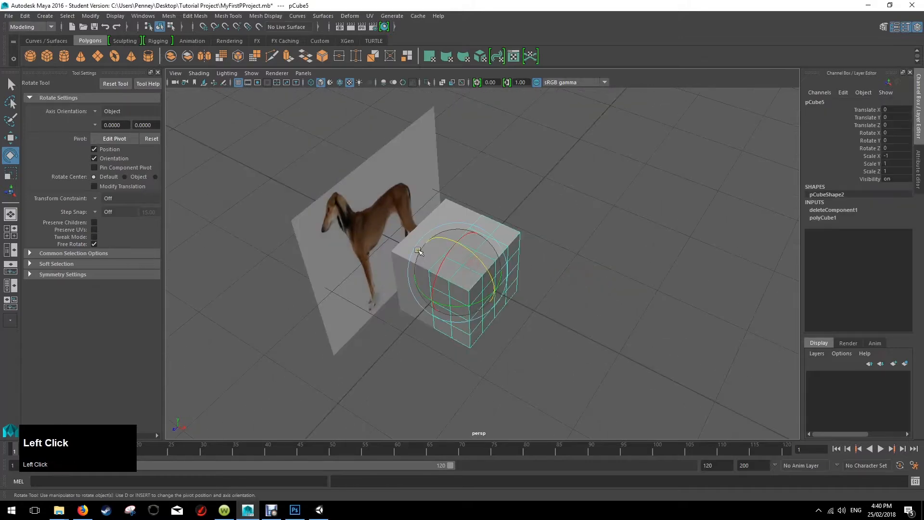
{"action": "right_click_drag", "start_coordinate": [490, 232], "coordinate": [529, 219]}
{"action": "left_click_drag", "start_coordinate": [525, 194], "coordinate": [441, 312]}
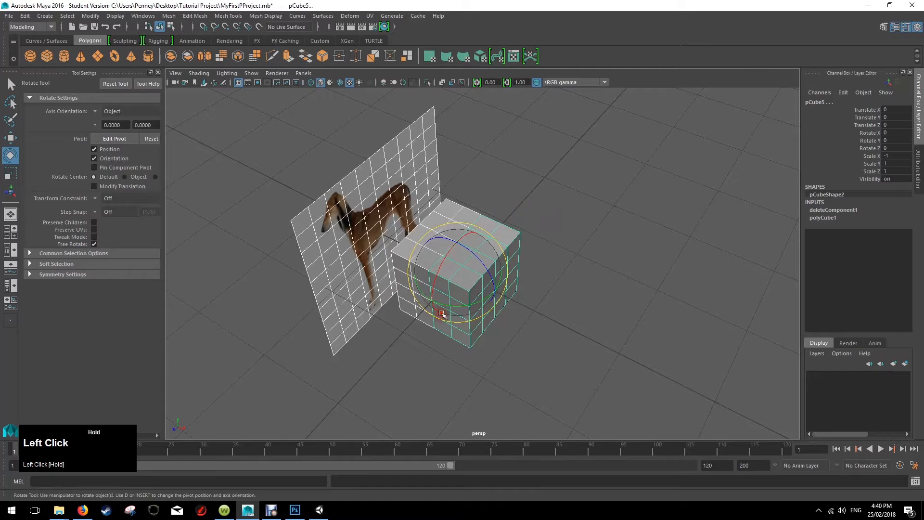
{"action": "left_click", "coordinate": [556, 217]}
{"action": "left_click", "coordinate": [475, 241]}
{"action": "left_click_drag", "start_coordinate": [577, 206], "coordinate": [522, 207], "text": "alt"}
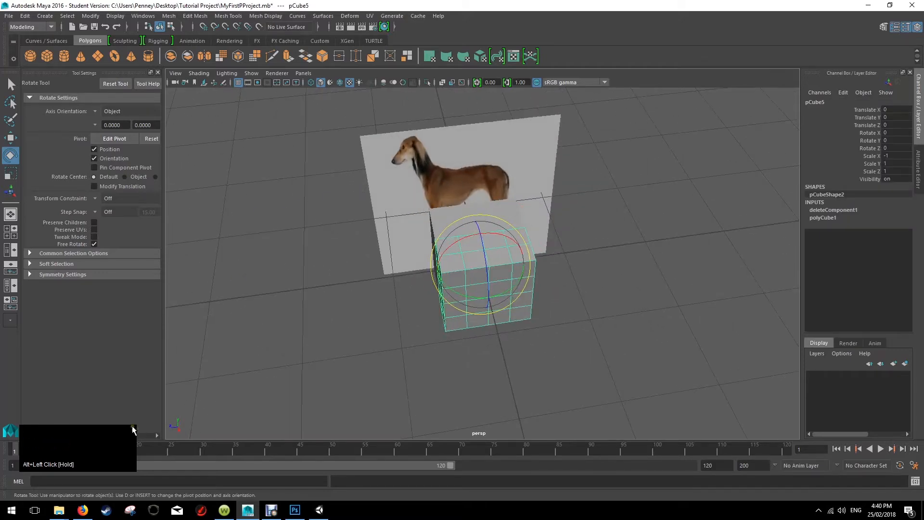
{"action": "left_click_drag", "start_coordinate": [423, 281], "coordinate": [384, 275], "text": "alt"}
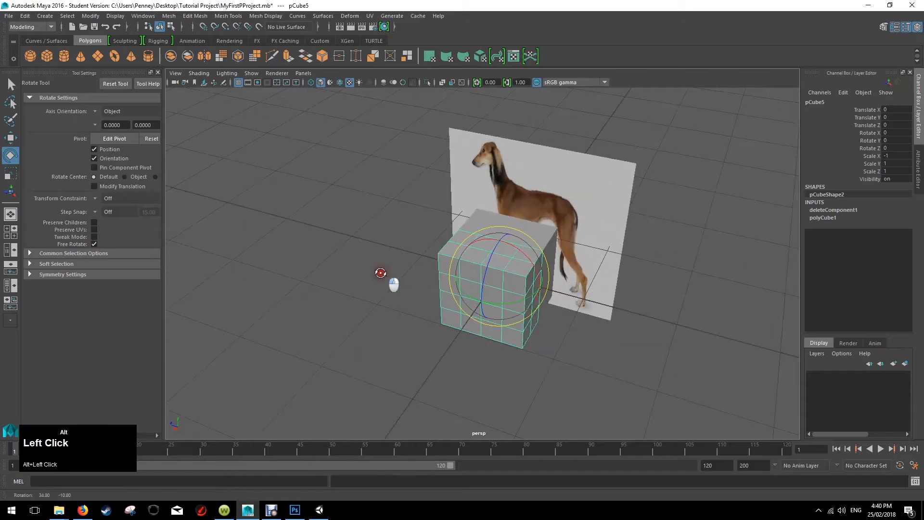
{"action": "left_click_drag", "start_coordinate": [183, 178], "coordinate": [400, 247], "text": "alt"}
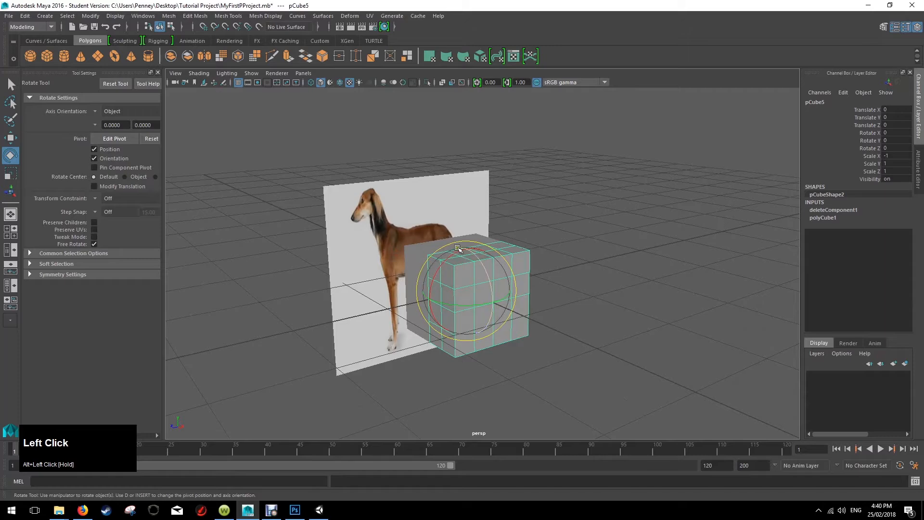
Stretch the dog image plane lengthwise to a Scale X of about 3.32 to correct the picture's proportions.
{"action": "left_click_drag", "start_coordinate": [458, 249], "coordinate": [476, 241], "text": "alt"}
{"action": "left_click", "coordinate": [480, 201]}
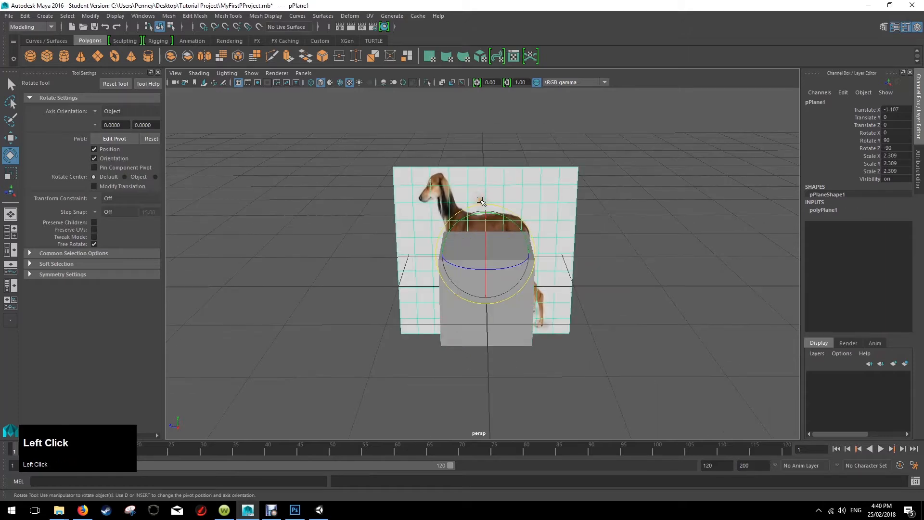
{"action": "key", "text": "r"}
{"action": "left_click_drag", "start_coordinate": [531, 254], "coordinate": [557, 255]}
{"action": "left_click", "coordinate": [645, 289]}
{"action": "left_click_drag", "start_coordinate": [646, 289], "coordinate": [568, 259], "text": "alt"}
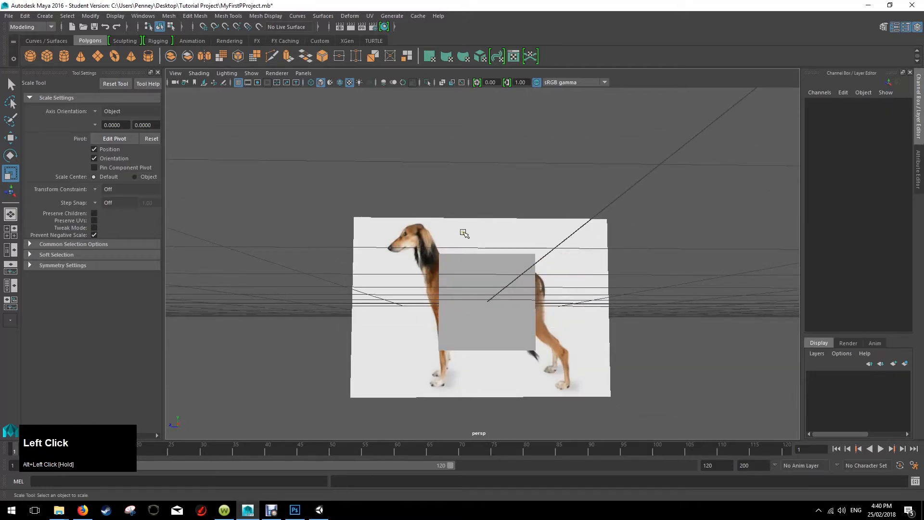
Switch to the full side view and show the dog image plane there with textured display.
{"action": "key", "text": "space"}
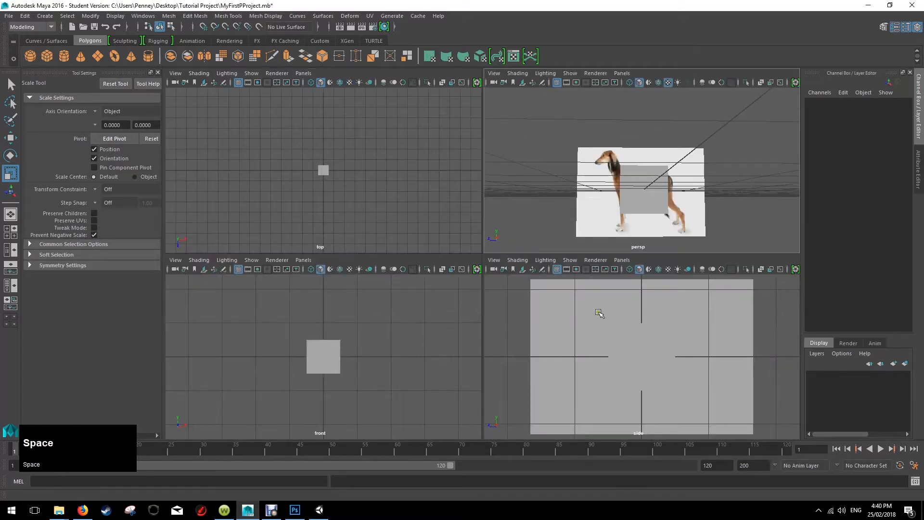
{"action": "key", "text": "space"}
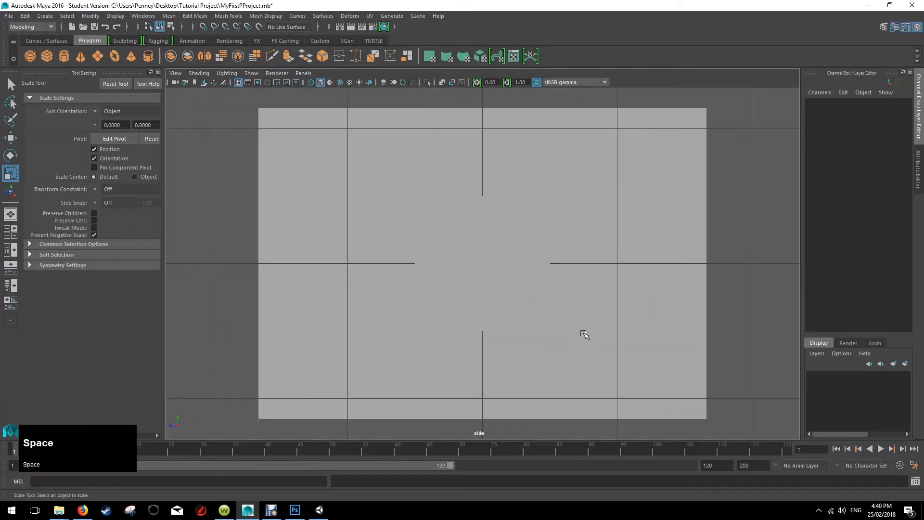
{"action": "left_click", "coordinate": [491, 241]}
{"action": "scroll", "coordinate": [493, 239], "scroll_direction": "down", "scroll_amount": 5}
{"action": "scroll", "coordinate": [494, 239], "scroll_direction": "up", "scroll_amount": 4}
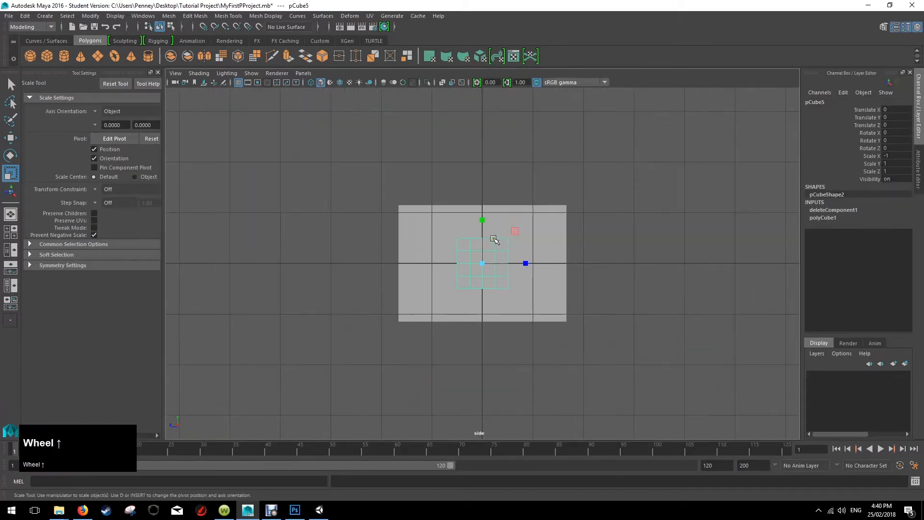
{"action": "left_click", "coordinate": [563, 225]}
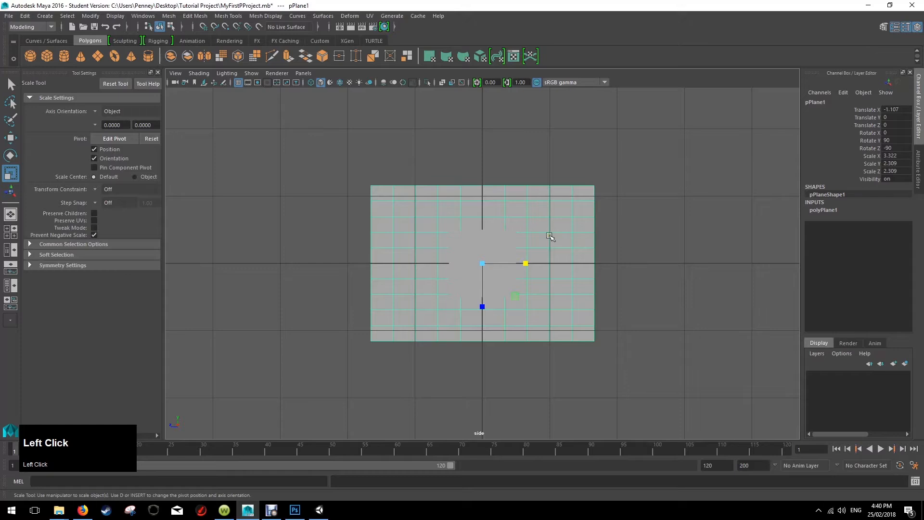
{"action": "key", "text": "6"}
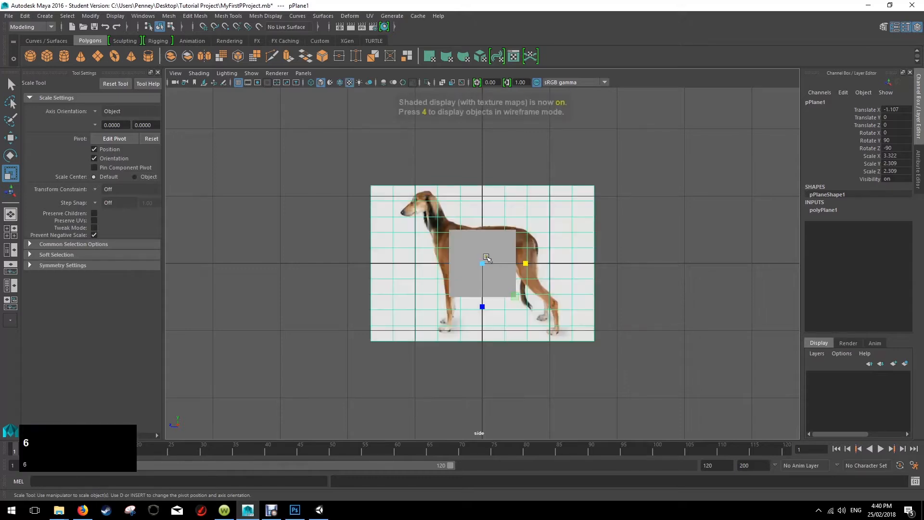
Try to move only the mirrored half cube in the side view, and undo it.
{"action": "left_click", "coordinate": [487, 253]}
{"action": "scroll", "coordinate": [514, 260], "scroll_direction": "up", "scroll_amount": 4}
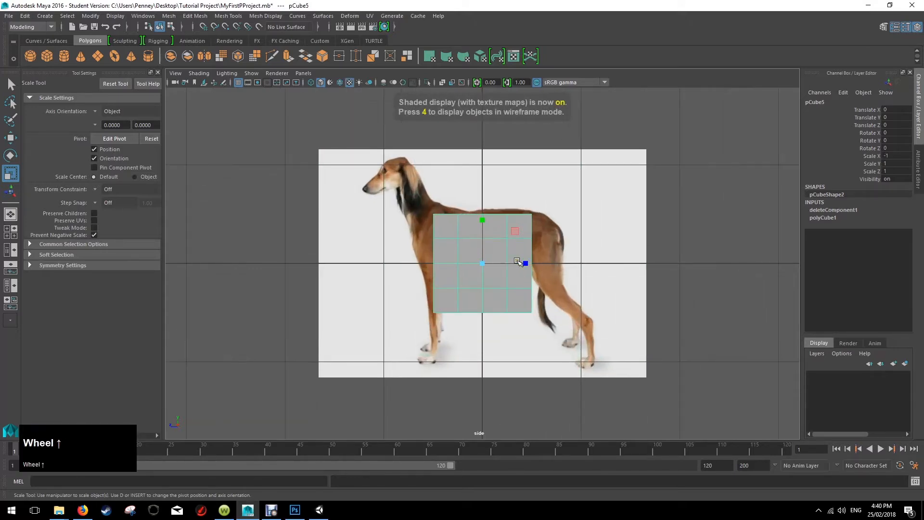
{"action": "key", "text": "w"}
{"action": "left_click_drag", "start_coordinate": [477, 233], "coordinate": [499, 228]}
{"action": "key", "text": "ctrl+z"}
Select both halves of the cube together in the perspective view.
{"action": "key", "text": "space"}
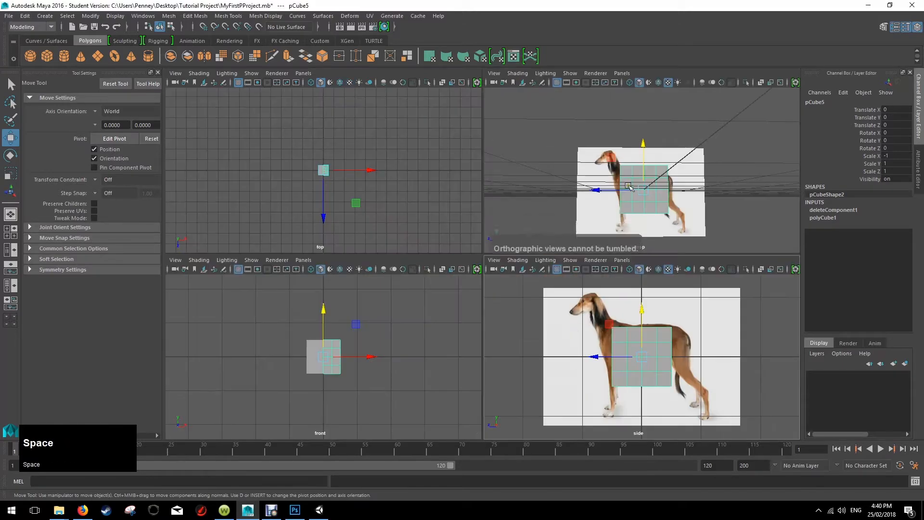
{"action": "key", "text": "space"}
{"action": "left_click_drag", "start_coordinate": [578, 194], "coordinate": [423, 258], "text": "alt"}
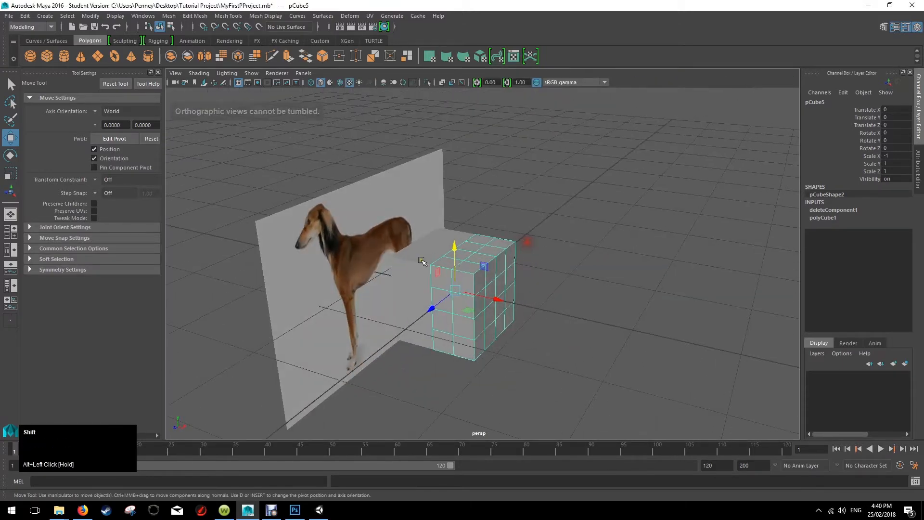
{"action": "left_click", "coordinate": [423, 258], "text": "shift"}
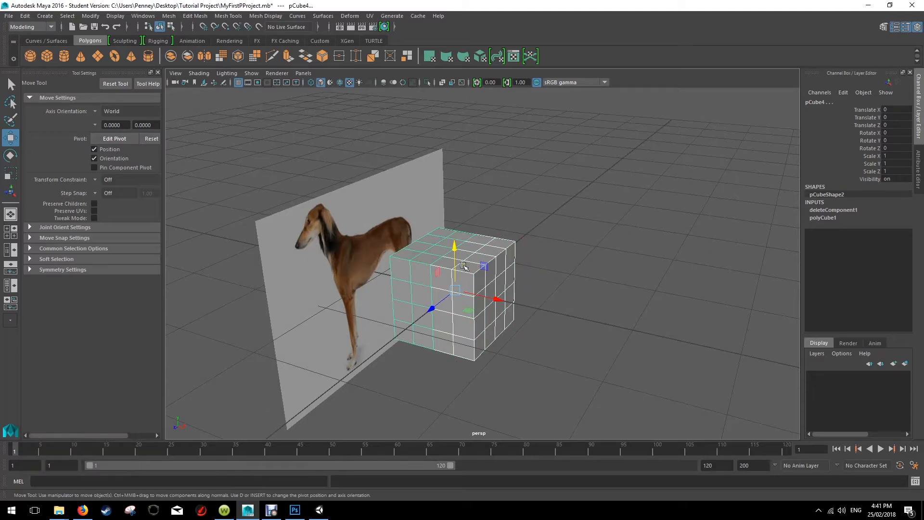
In the side view, raise both cube halves to Translate Y 0.298 and flatten them to Scale Y 0.567 to match the dog's torso.
{"action": "key", "text": "space"}
{"action": "key", "text": "space"}
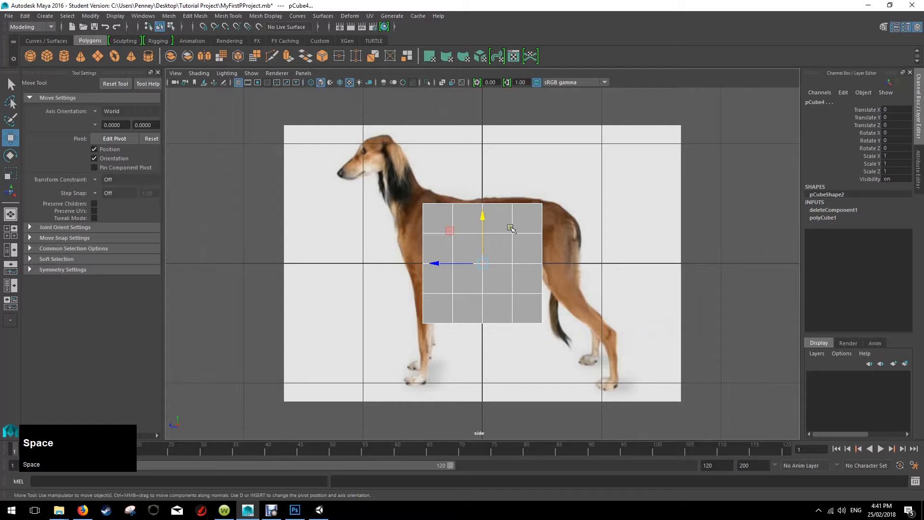
{"action": "mouse_move", "coordinate": [482, 219]}
{"action": "left_mouse_down"}
{"action": "mouse_move", "coordinate": [483, 178]}
{"action": "mouse_move", "coordinate": [481, 203]}
{"action": "left_mouse_up"}
{"action": "key", "text": "r"}
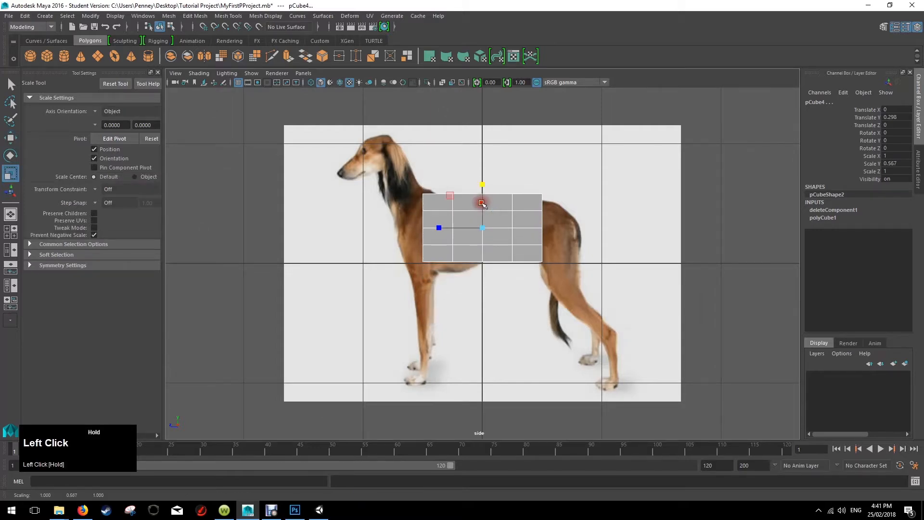
Slide both body halves toward the dog's hindquarters to Translate Z -0.077.
{"action": "scroll", "coordinate": [538, 235], "scroll_direction": "up", "scroll_amount": 2}
{"action": "scroll", "coordinate": [538, 235], "scroll_direction": "up", "scroll_amount": 1}
{"action": "middle_click_drag", "start_coordinate": [549, 192], "coordinate": [514, 215], "text": "alt"}
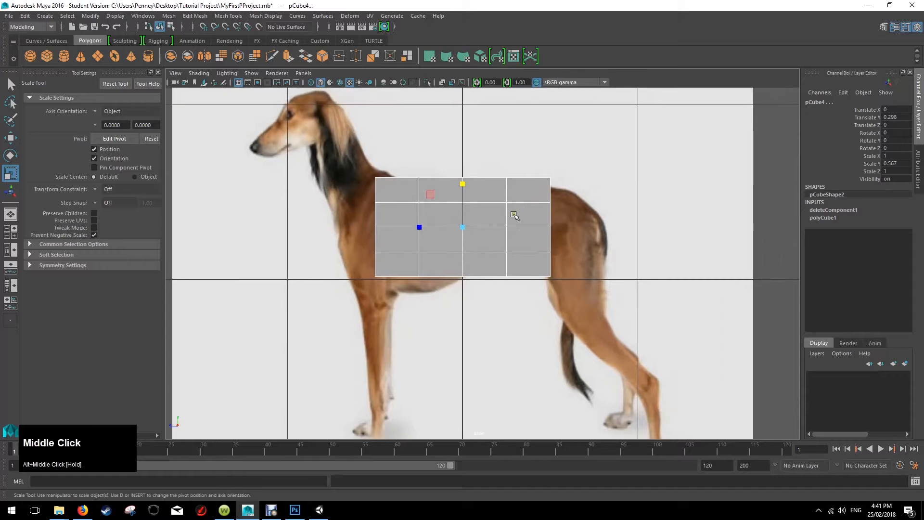
{"action": "key", "text": "w"}
{"action": "left_click_drag", "start_coordinate": [419, 230], "coordinate": [430, 232]}
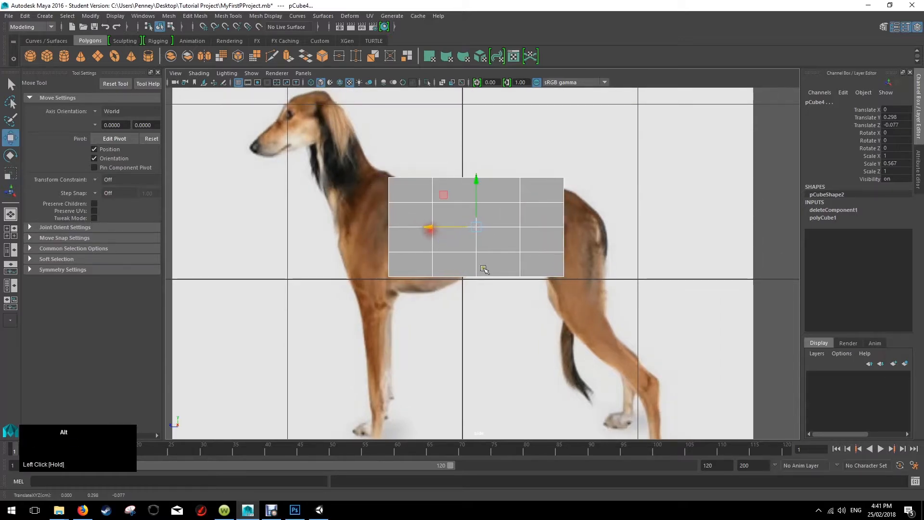
{"action": "left_click_drag", "start_coordinate": [483, 268], "coordinate": [492, 293], "text": "alt"}
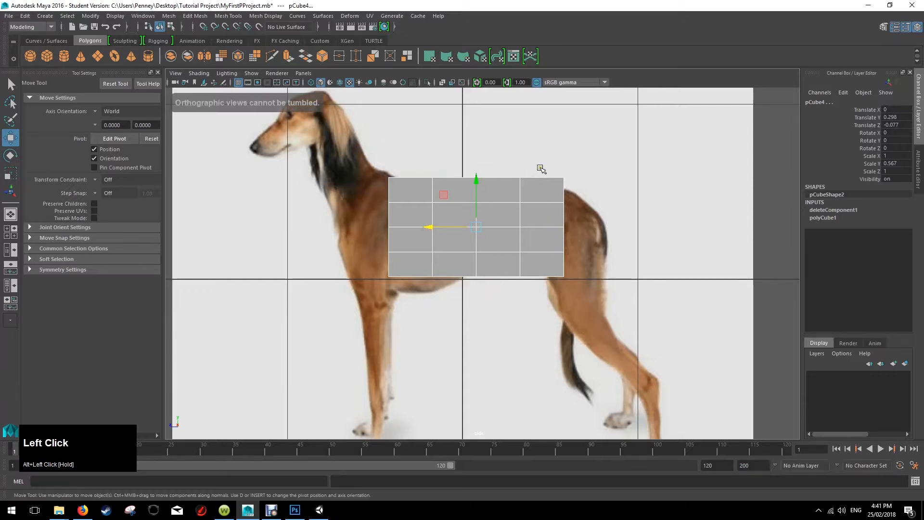
Select the rearmost column of faces on both body halves and move it toward the rump, to Z about -0.601.
{"action": "left_click_drag", "start_coordinate": [539, 168], "coordinate": [587, 303]}
{"action": "right_click", "coordinate": [550, 199]}
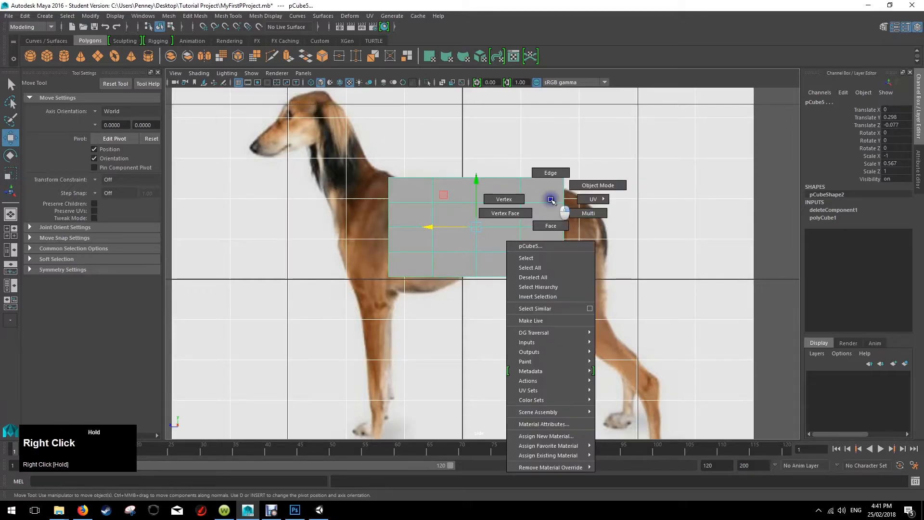
{"action": "right_click_drag", "start_coordinate": [550, 199], "coordinate": [550, 224]}
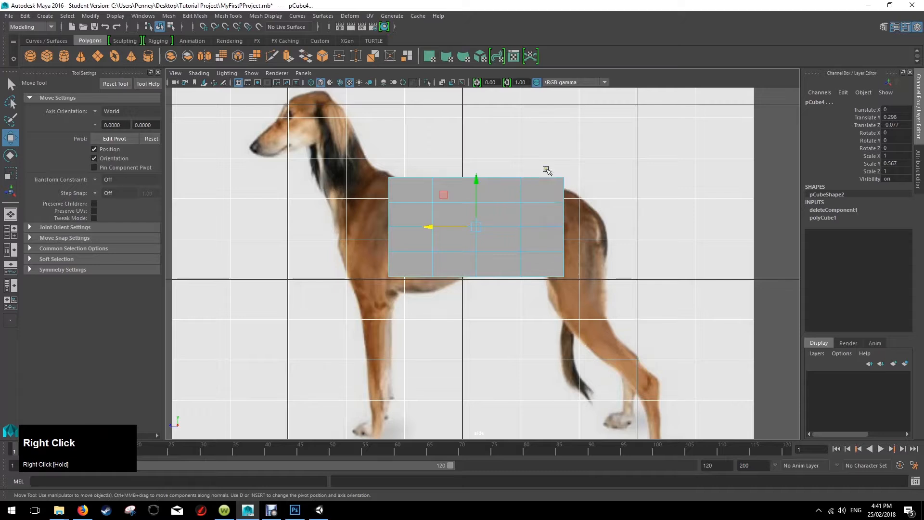
{"action": "left_click_drag", "start_coordinate": [547, 169], "coordinate": [568, 294]}
{"action": "left_click_drag", "start_coordinate": [500, 225], "coordinate": [528, 235]}
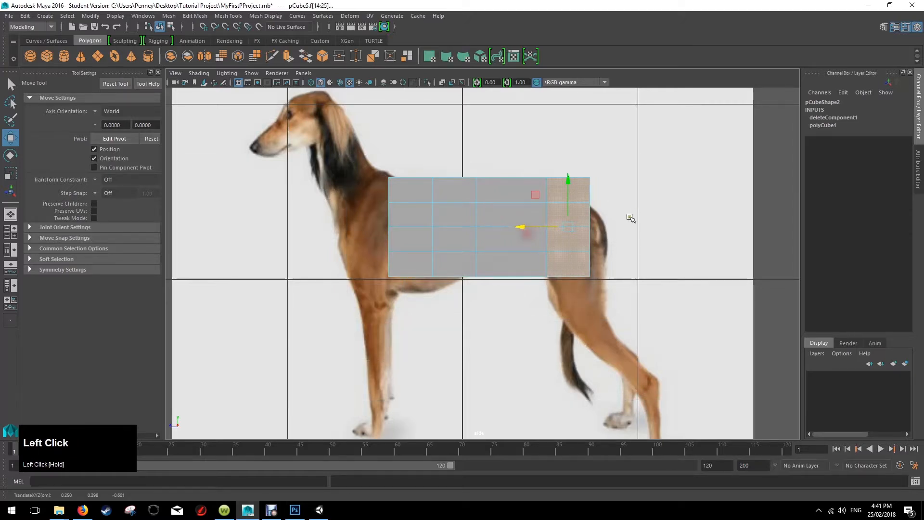
Try to select the body block's rear edges in the side view and shift them back, undoing the move.
{"action": "right_click_drag", "start_coordinate": [582, 204], "coordinate": [583, 183]}
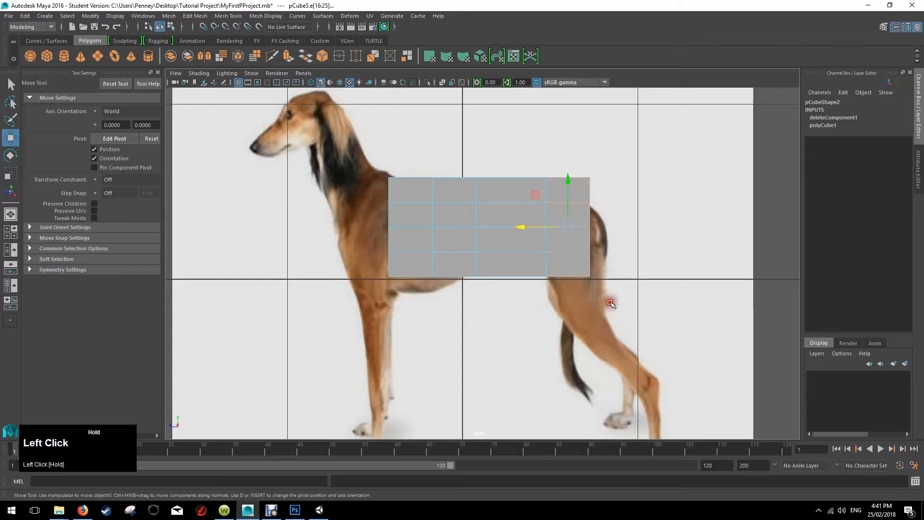
{"action": "mouse_move", "coordinate": [526, 228]}
{"action": "left_mouse_down"}
{"action": "mouse_move", "coordinate": [550, 233]}
{"action": "mouse_move", "coordinate": [534, 230]}
{"action": "left_mouse_up"}
{"action": "key", "text": "ctrl+z"}
{"action": "right_click_drag", "start_coordinate": [584, 206], "coordinate": [583, 183]}
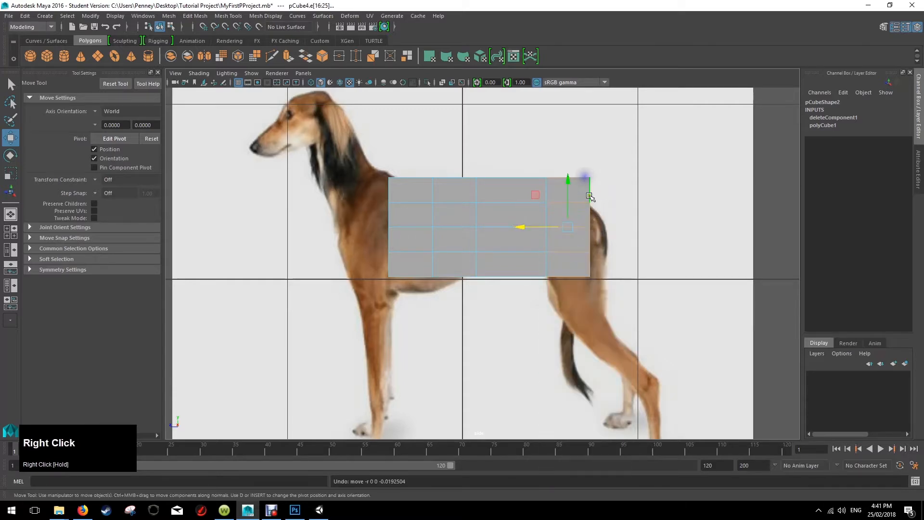
{"action": "left_click", "coordinate": [590, 240], "text": "shift"}
{"action": "left_click", "coordinate": [596, 265]}
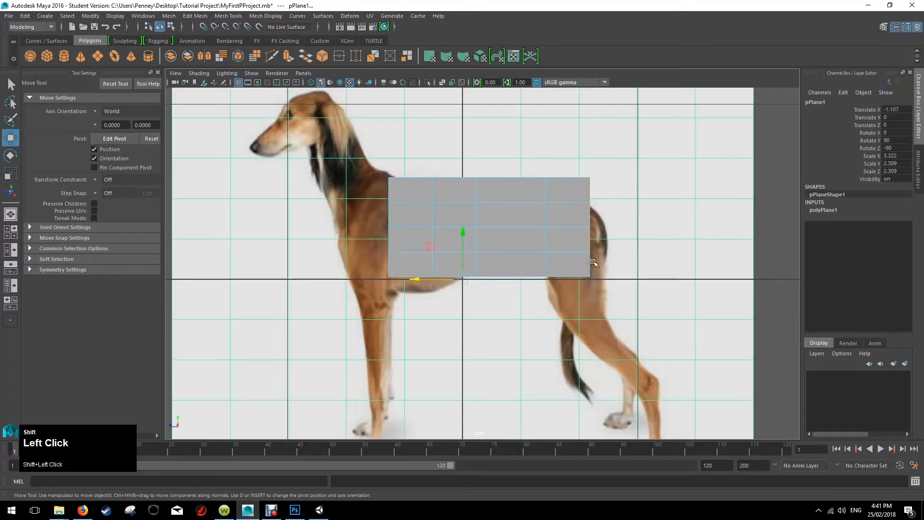
{"action": "left_click", "coordinate": [586, 190]}
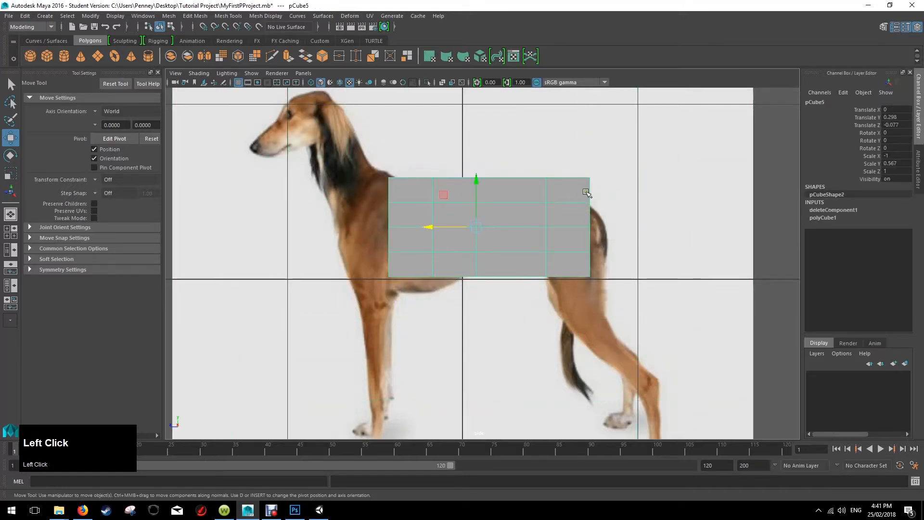
Select the edges of the rear end on both body halves and move them back to Z about -0.822, at the dog's rump.
{"action": "right_click_drag", "start_coordinate": [585, 191], "coordinate": [584, 165]}
{"action": "left_click", "coordinate": [592, 193]}
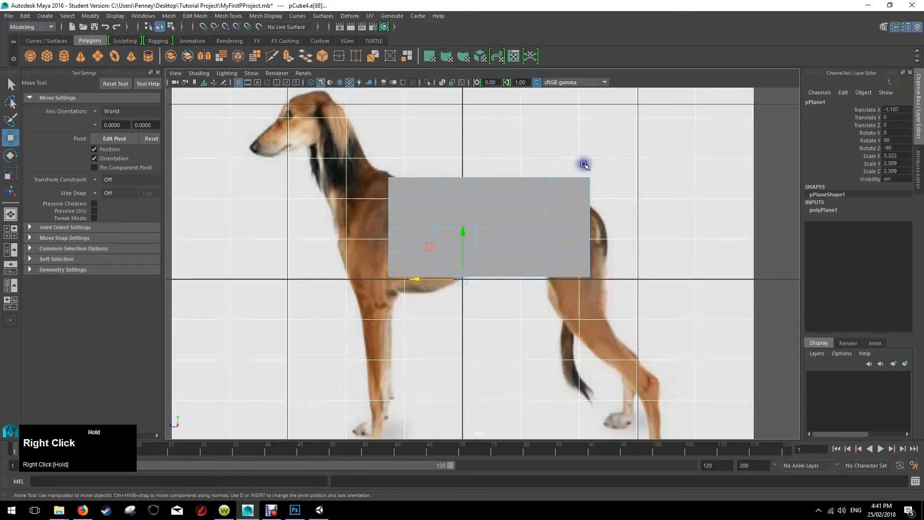
{"action": "left_click", "coordinate": [589, 190]}
{"action": "left_click", "coordinate": [589, 215], "text": "shift"}
{"action": "left_click", "coordinate": [590, 239], "text": "shift"}
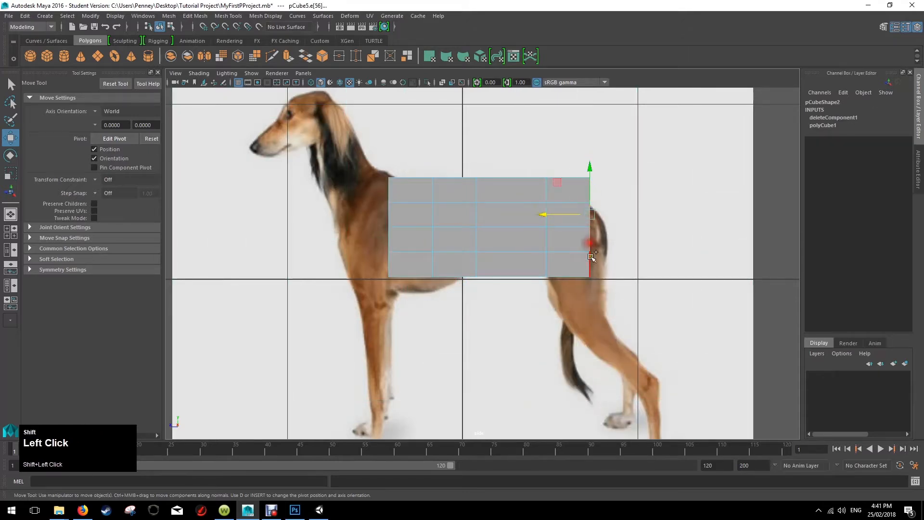
{"action": "left_click", "coordinate": [590, 263], "text": "shift"}
{"action": "key", "text": "space"}
{"action": "key", "text": "space"}
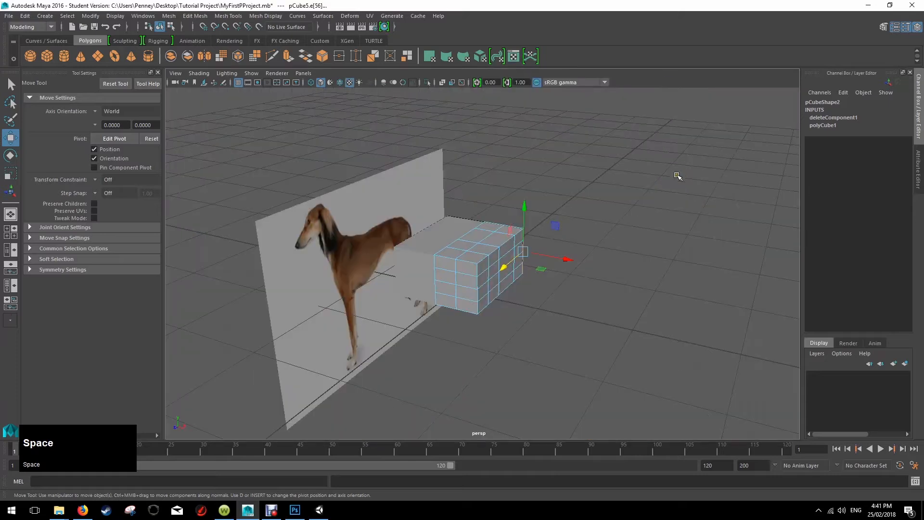
{"action": "left_click_drag", "start_coordinate": [613, 212], "coordinate": [479, 200], "text": "alt"}
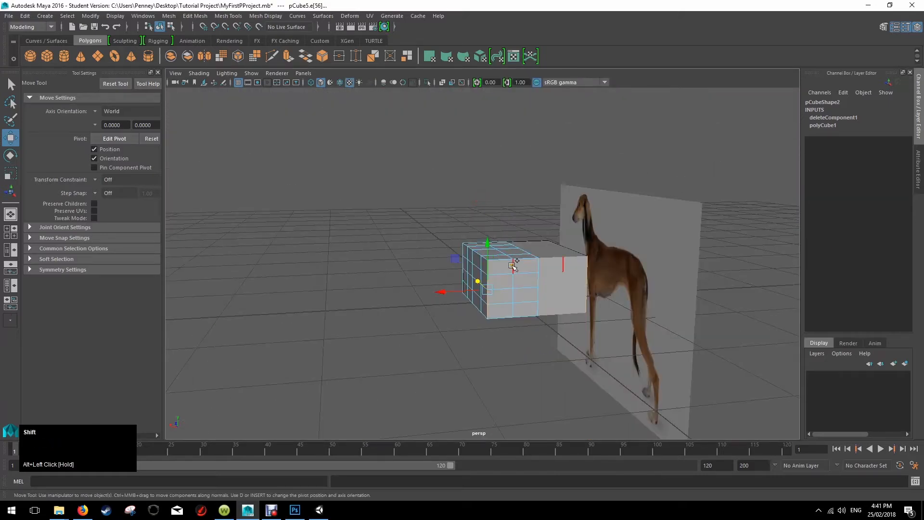
{"action": "left_click", "coordinate": [514, 283], "text": "shift"}
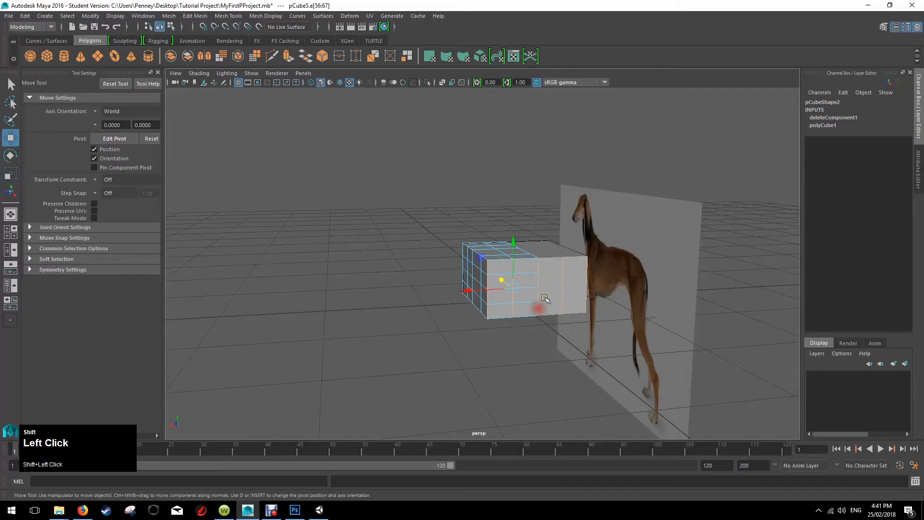
{"action": "key", "text": "space"}
{"action": "key", "text": "space"}
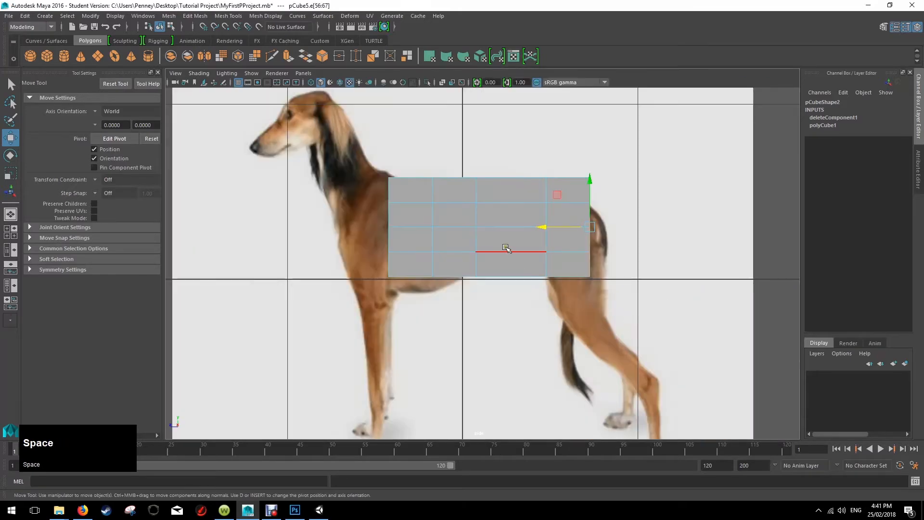
{"action": "left_click_drag", "start_coordinate": [545, 230], "coordinate": [562, 232]}
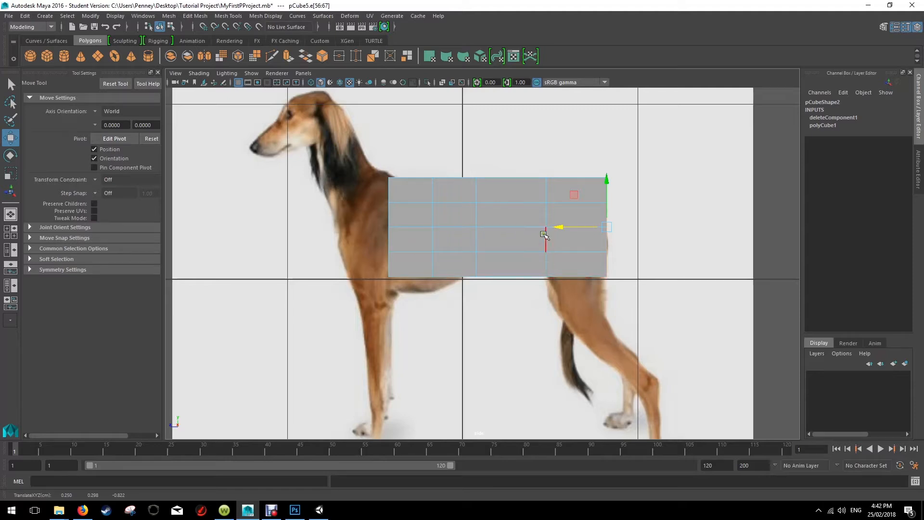
Switch to face mode in the perspective view and select the outer rear face on the underside of the body block.
{"action": "key", "text": "space"}
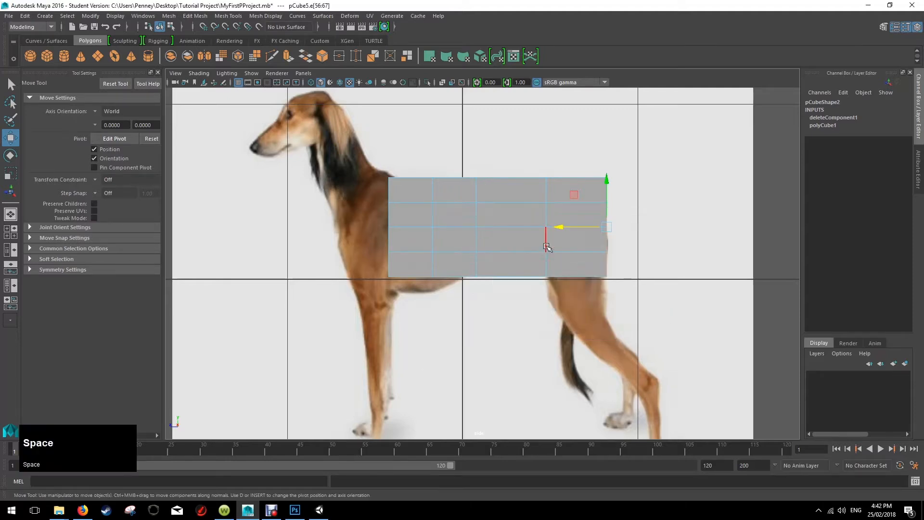
{"action": "key", "text": "space"}
{"action": "left_click_drag", "start_coordinate": [563, 250], "coordinate": [677, 194], "text": "alt"}
{"action": "right_click", "coordinate": [540, 297]}
{"action": "right_click_drag", "start_coordinate": [541, 297], "coordinate": [540, 269]}
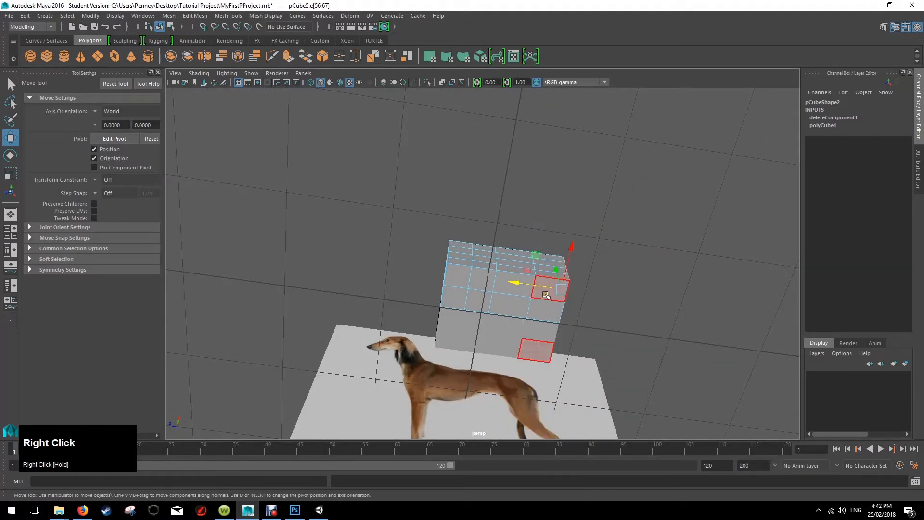
{"action": "scroll", "coordinate": [546, 295], "scroll_direction": "up", "scroll_amount": 5}
{"action": "left_click", "coordinate": [556, 272]}
{"action": "scroll", "coordinate": [549, 265], "scroll_direction": "down", "scroll_amount": 6}
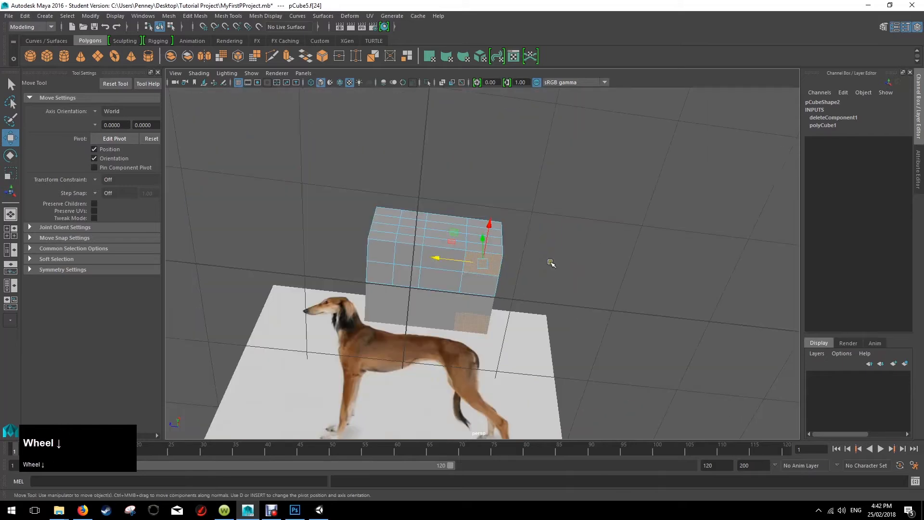
{"action": "left_click_drag", "start_coordinate": [551, 262], "coordinate": [544, 248], "text": "alt"}
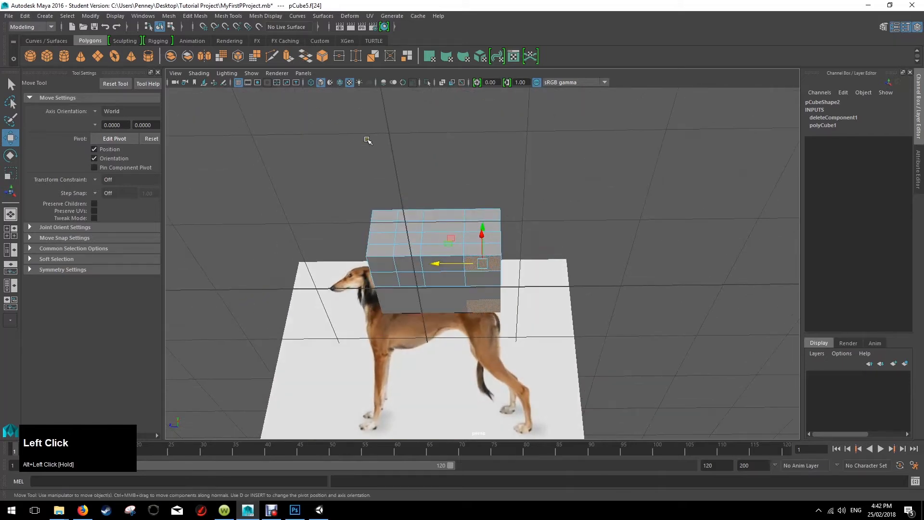
Try to extrude the selected underside face, and undo the extrusion and the face selection.
{"action": "key", "text": "ctrl+e"}
{"action": "left_click_drag", "start_coordinate": [448, 251], "coordinate": [484, 271], "text": "alt"}
{"action": "key", "text": "ctrl+z"}
{"action": "key", "text": "ctrl+z"}
{"action": "key", "text": "ctrl+z"}
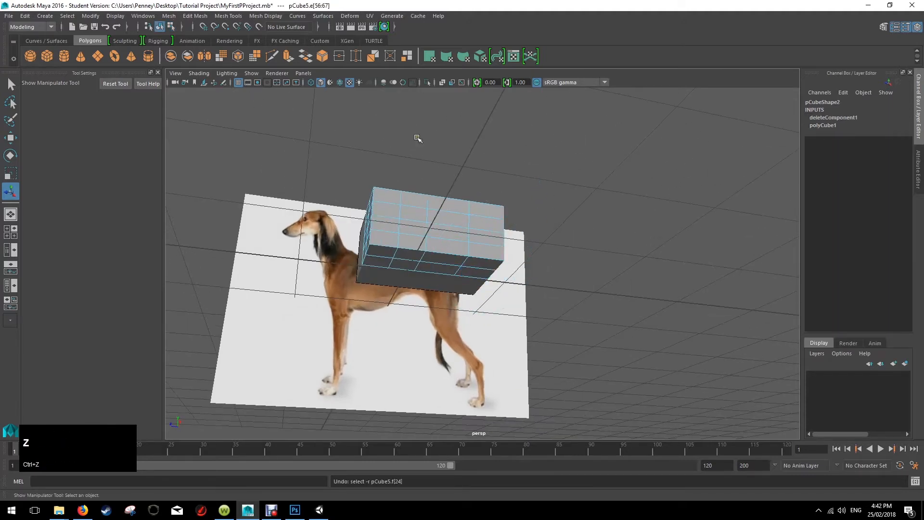
Extrude the outer rear underside face with 1 division and a Local Translate Z of -0.239 to start the hind leg.
{"action": "left_click", "coordinate": [487, 267]}
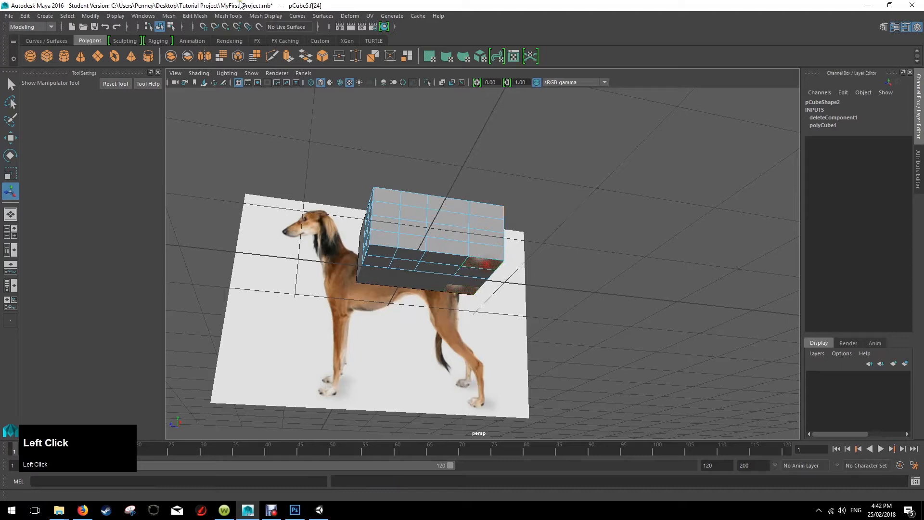
{"action": "left_click", "coordinate": [196, 19]}
{"action": "left_click", "coordinate": [294, 98]}
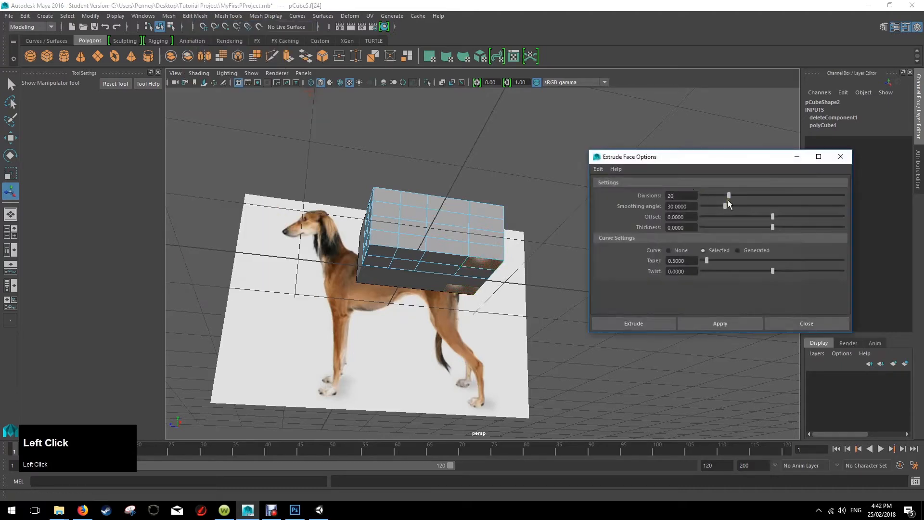
{"action": "left_click", "coordinate": [668, 250]}
{"action": "left_click", "coordinate": [641, 323]}
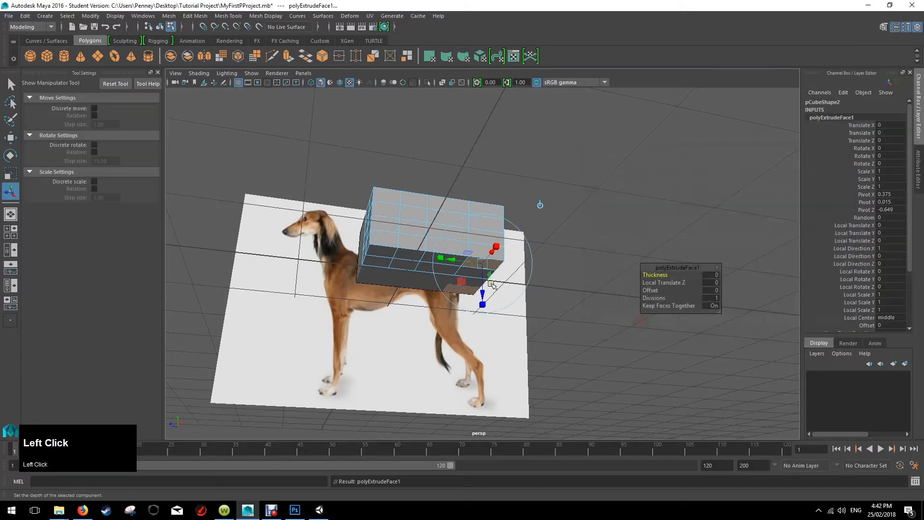
{"action": "key", "text": "space"}
{"action": "key", "text": "space"}
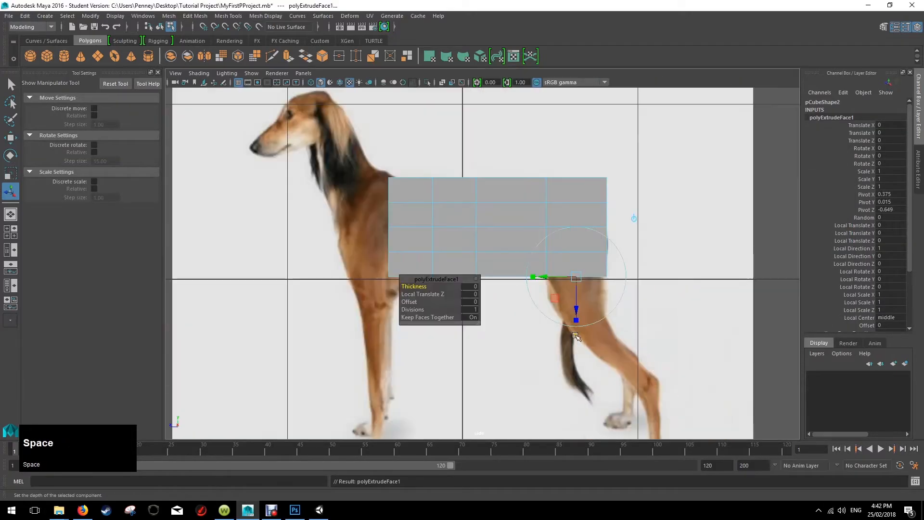
{"action": "left_click_drag", "start_coordinate": [577, 311], "coordinate": [573, 272]}
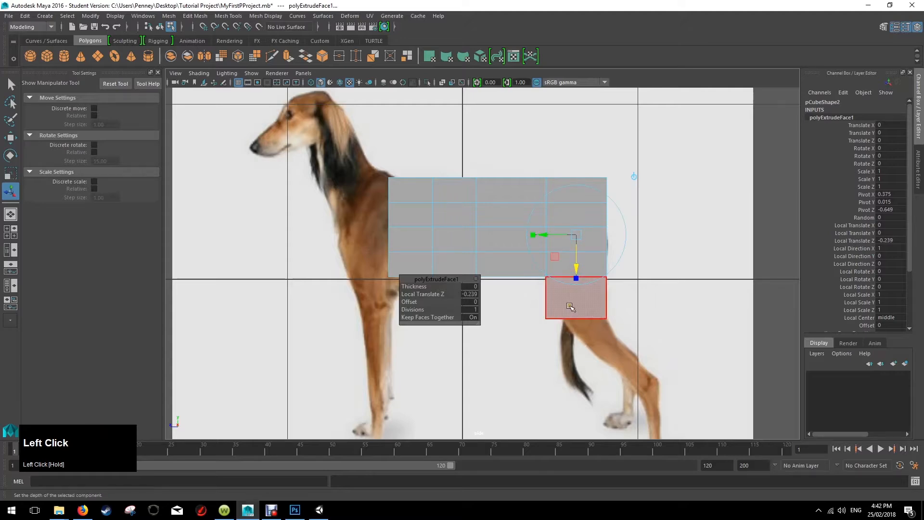
Extrude the hind leg's end face again in the perspective view, with a Local Translate Z of 0.229.
{"action": "key", "text": "space"}
{"action": "key", "text": "space"}
{"action": "mouse_move", "coordinate": [570, 273]}
{"action": "left_mouse_down", "text": "alt"}
{"action": "mouse_move", "coordinate": [560, 264]}
{"action": "mouse_move", "coordinate": [557, 283]}
{"action": "left_mouse_up", "text": "alt"}
{"action": "key", "text": "ctrl+e"}
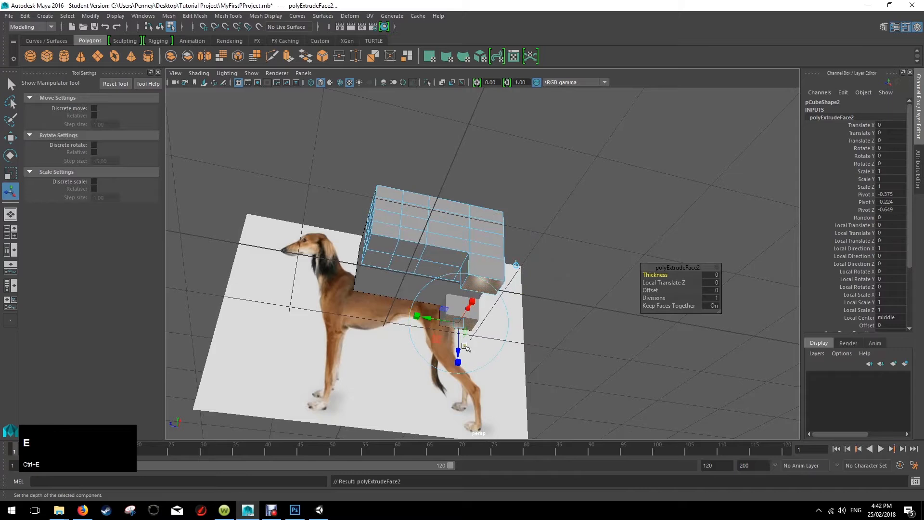
{"action": "left_click_drag", "start_coordinate": [466, 346], "coordinate": [509, 306]}
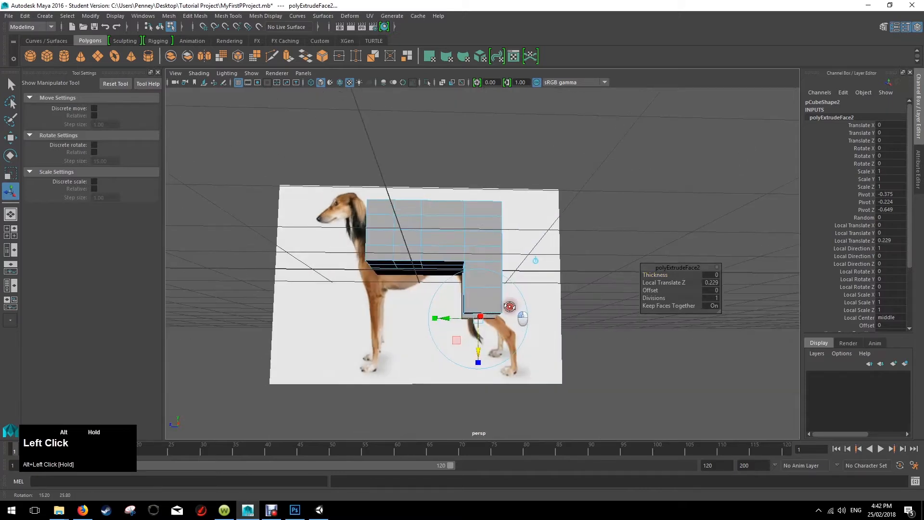
Lengthen the hind leg down toward the paw with three more face extrusions.
{"action": "key", "text": "ctrl+e"}
{"action": "left_click_drag", "start_coordinate": [483, 344], "coordinate": [486, 406]}
{"action": "key", "text": "ctrl+e"}
{"action": "key", "text": "ctrl+e"}
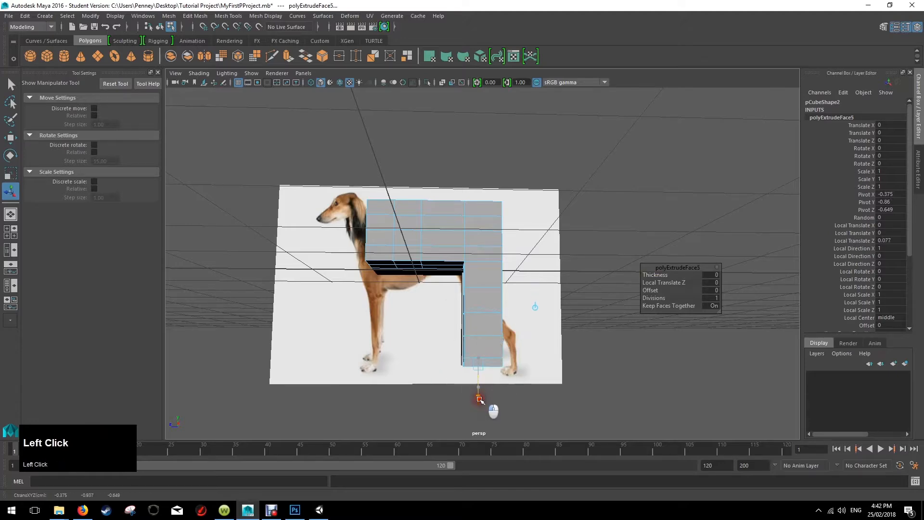
In the side view, move the leg's end face onto the rear paw, Local Translate Y -0.374 and Z 0.201, and scale it narrower.
{"action": "key", "text": "space"}
{"action": "key", "text": "space"}
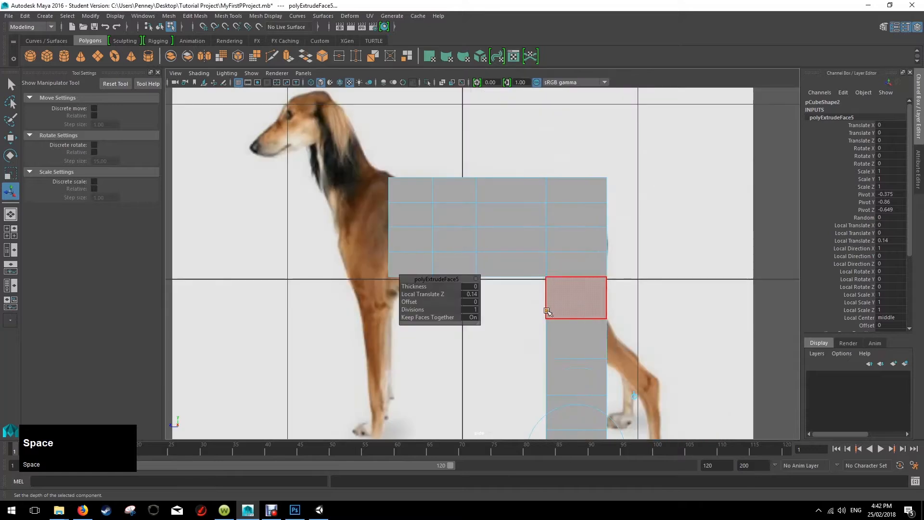
{"action": "scroll", "coordinate": [648, 320], "scroll_direction": "left", "scroll_amount": 1}
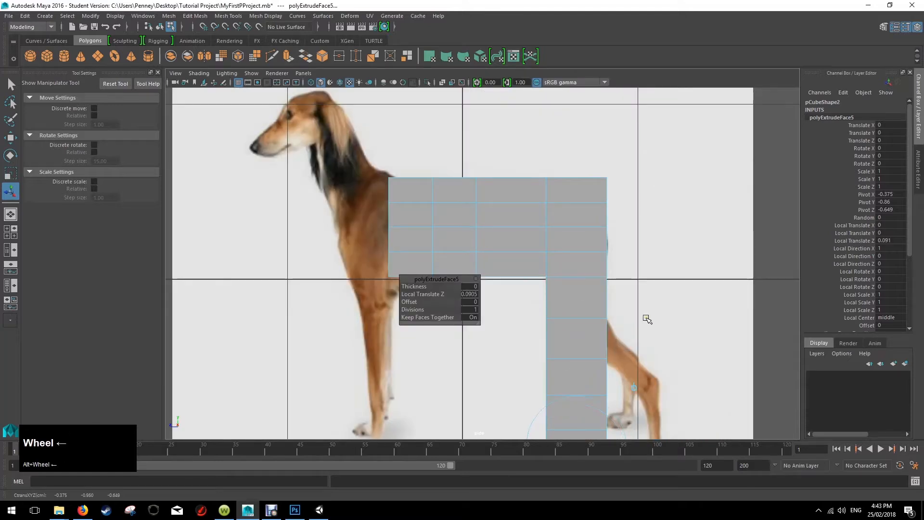
{"action": "middle_click_drag", "start_coordinate": [647, 319], "coordinate": [558, 212], "text": "alt"}
{"action": "left_click_drag", "start_coordinate": [489, 344], "coordinate": [546, 369]}
{"action": "key", "text": "r"}
{"action": "right_click_drag", "start_coordinate": [439, 242], "coordinate": [467, 239]}
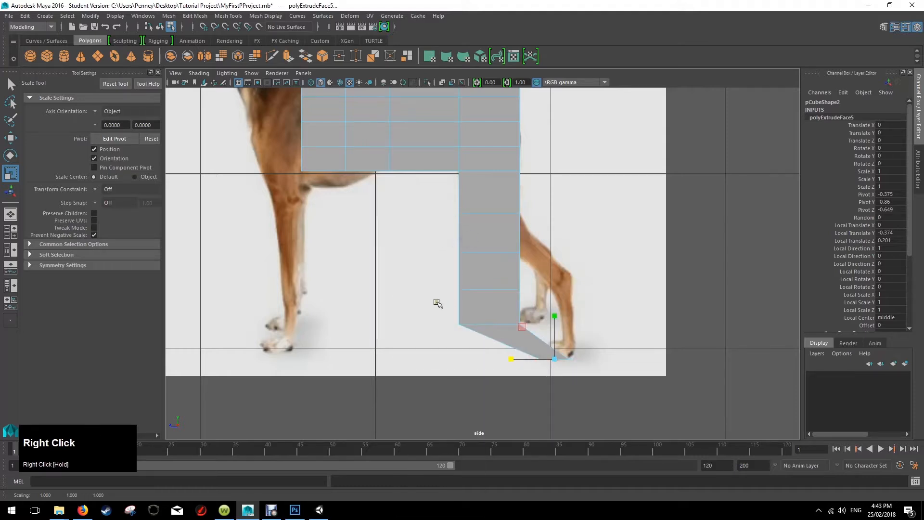
Select the lower hind-leg faces just above the paw section in the side view and move them rearward over the reference foot.
{"action": "right_click_drag", "start_coordinate": [436, 302], "coordinate": [551, 310]}
{"action": "right_click_drag", "start_coordinate": [502, 242], "coordinate": [498, 267]}
{"action": "left_click", "coordinate": [481, 307]}
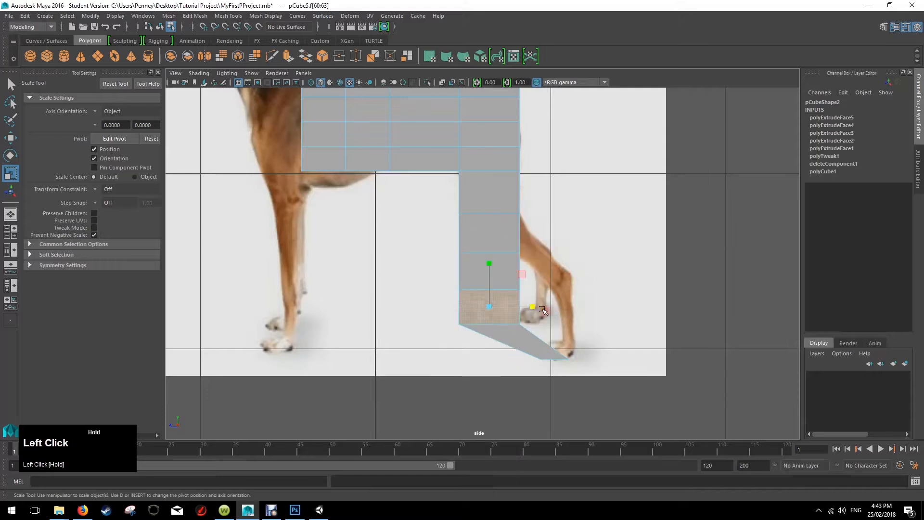
{"action": "key", "text": "w"}
{"action": "left_click_drag", "start_coordinate": [443, 306], "coordinate": [512, 239]}
Move the faces of the hind leg's upper and middle segments slightly rearward to follow the reference leg's bend.
{"action": "left_click", "coordinate": [511, 239]}
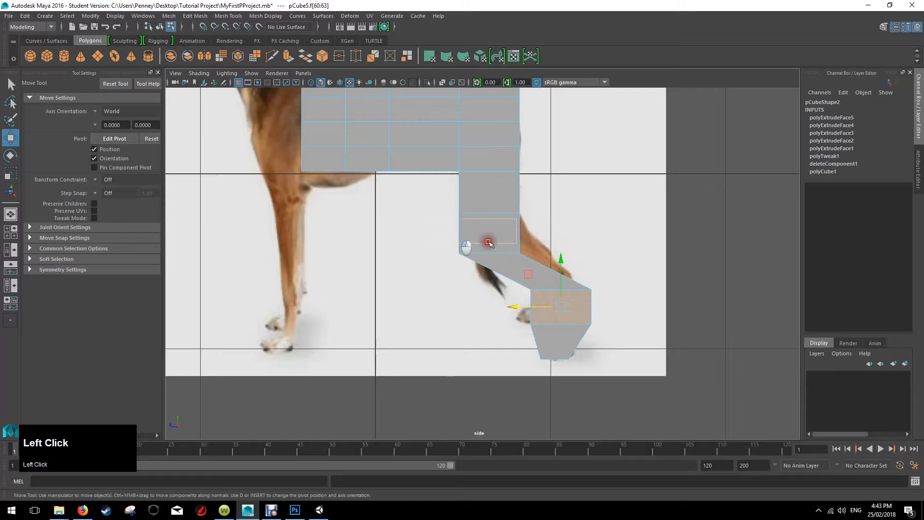
{"action": "mouse_move", "coordinate": [443, 233]}
{"action": "left_mouse_down"}
{"action": "mouse_move", "coordinate": [474, 233]}
{"action": "mouse_move", "coordinate": [461, 233]}
{"action": "left_mouse_up"}
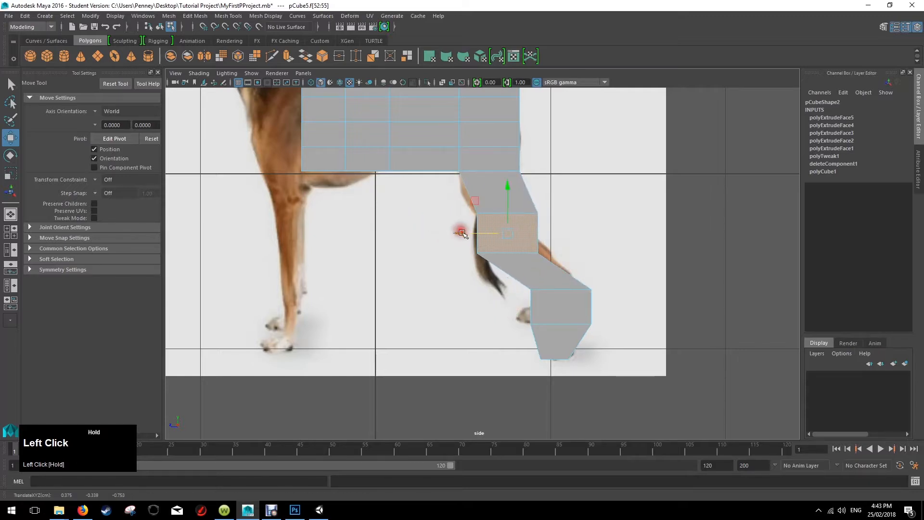
{"action": "left_click_drag", "start_coordinate": [536, 271], "coordinate": [564, 268]}
{"action": "left_click_drag", "start_coordinate": [503, 273], "coordinate": [495, 272]}
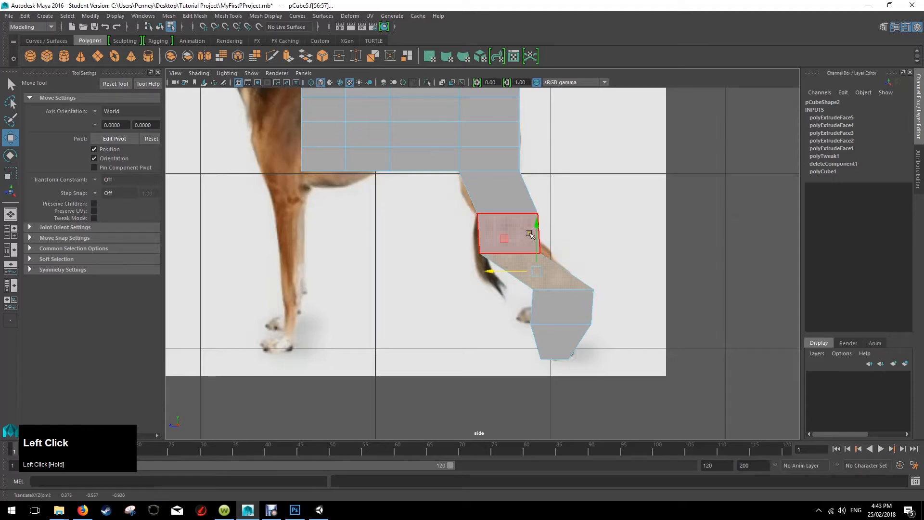
Try to rotate the single rear side edge of the hind leg's knee segment, and undo the rotation.
{"action": "left_click", "coordinate": [610, 231]}
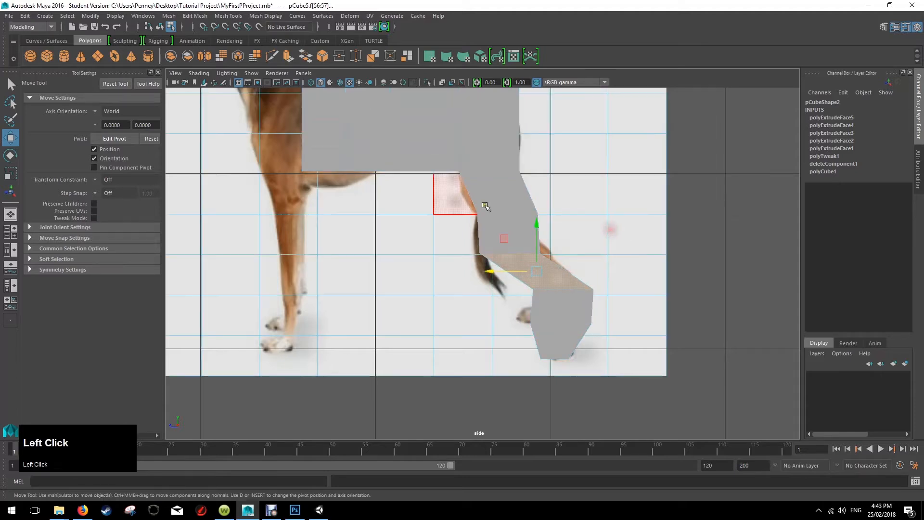
{"action": "right_click", "coordinate": [528, 254]}
{"action": "right_click_drag", "start_coordinate": [528, 254], "coordinate": [526, 216]}
{"action": "left_click", "coordinate": [515, 233]}
{"action": "left_click", "coordinate": [534, 237]}
{"action": "right_click", "coordinate": [525, 241]}
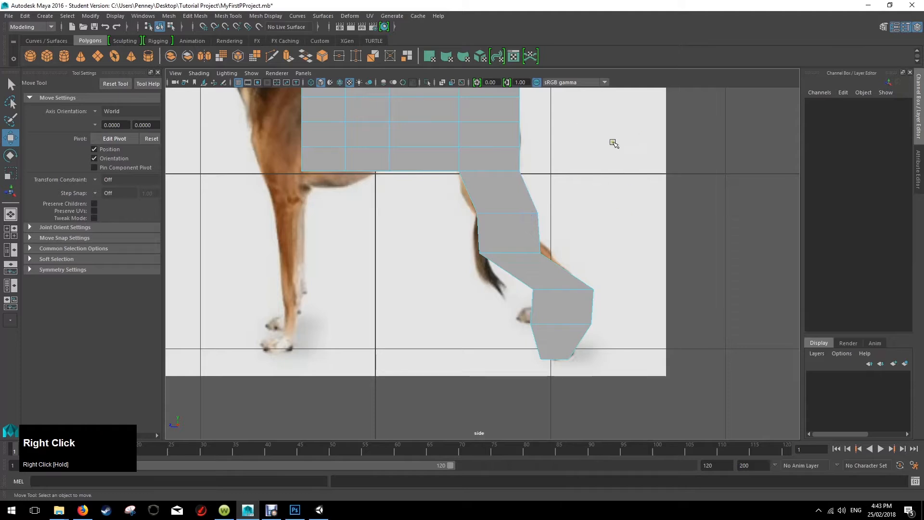
{"action": "left_click", "coordinate": [542, 248]}
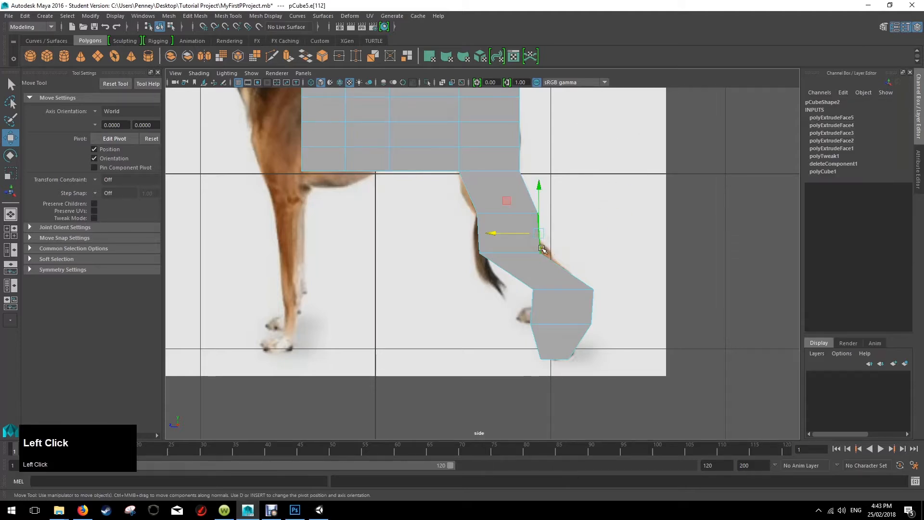
{"action": "key", "text": "e"}
{"action": "left_click_drag", "start_coordinate": [505, 213], "coordinate": [587, 211]}
{"action": "key", "text": "space"}
{"action": "key", "text": "space"}
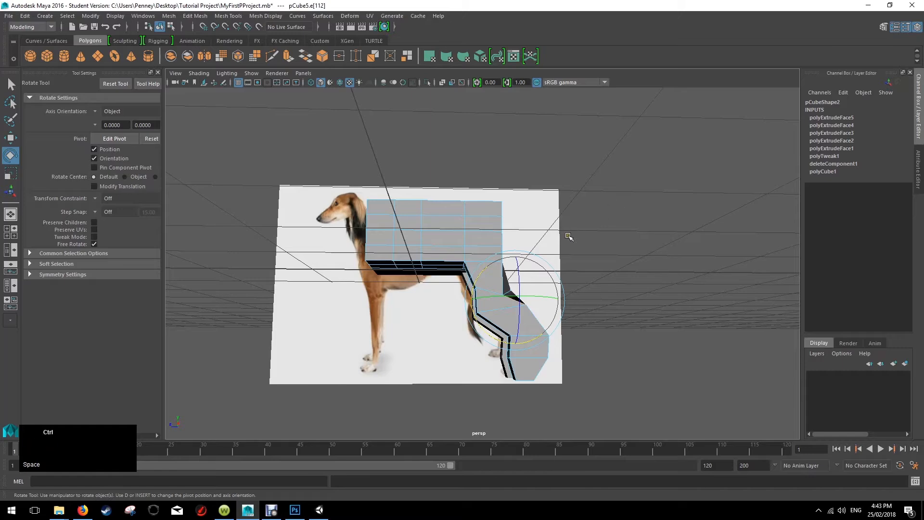
{"action": "key", "text": "space"}
{"action": "key", "text": "space"}
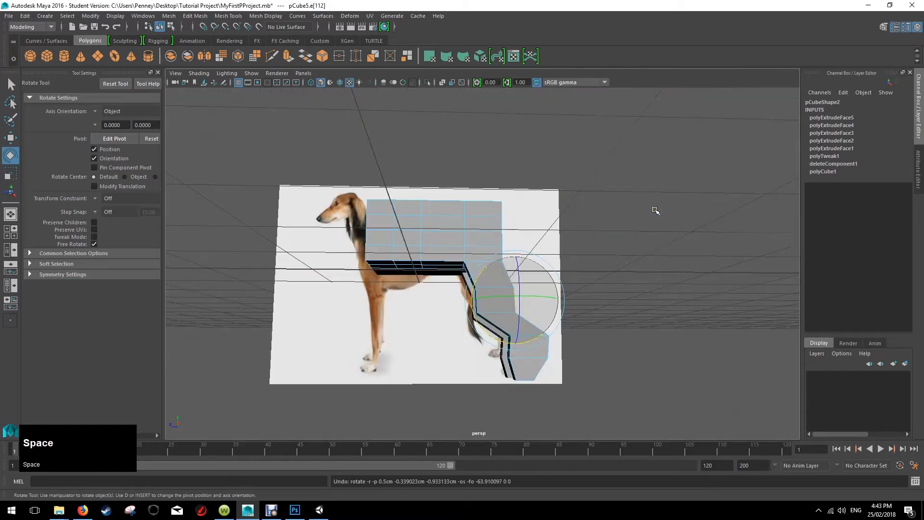
Select the vertical edges around the hind leg's knee segment in the perspective view and rotate them to slant toward the rear.
{"action": "left_click_drag", "start_coordinate": [643, 219], "coordinate": [579, 215], "text": "alt"}
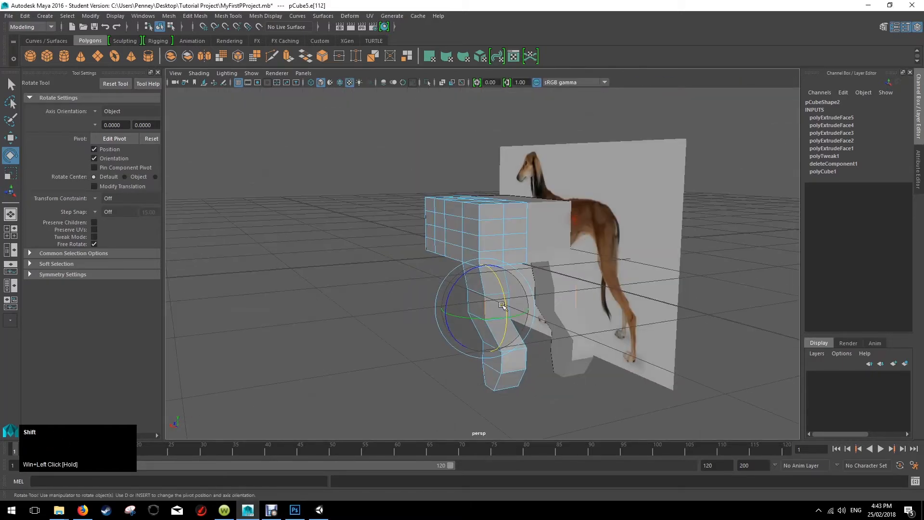
{"action": "scroll", "coordinate": [510, 303], "scroll_direction": "up", "scroll_amount": 4}
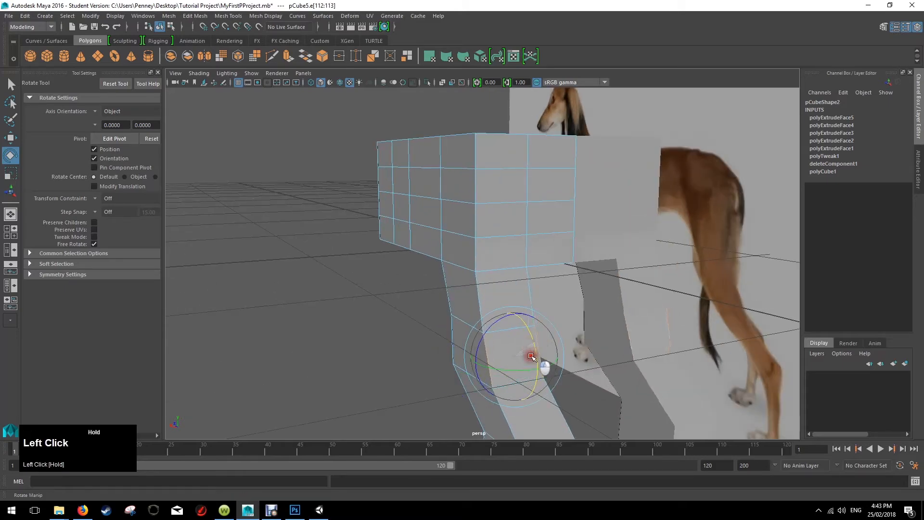
{"action": "left_click_drag", "start_coordinate": [526, 373], "coordinate": [461, 332], "text": "alt"}
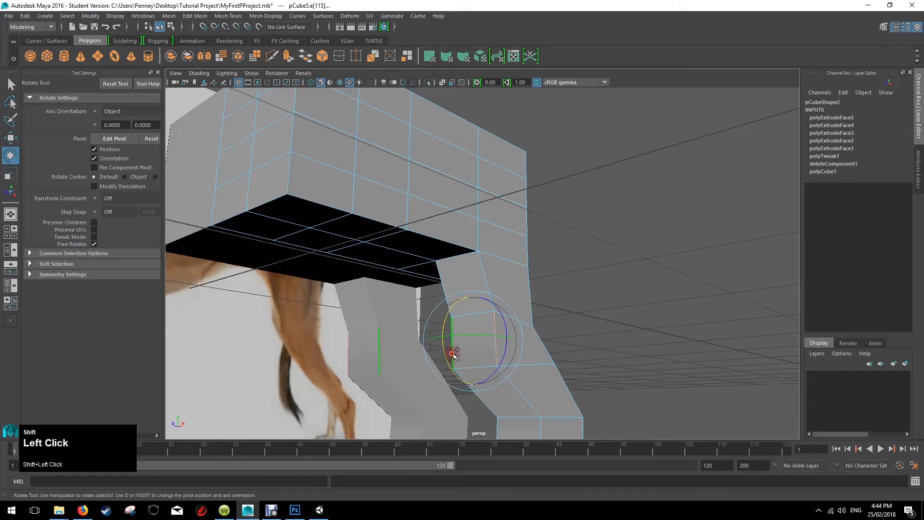
{"action": "left_click_drag", "start_coordinate": [567, 289], "coordinate": [503, 301], "text": "alt"}
{"action": "mouse_move", "coordinate": [428, 332]}
{"action": "left_mouse_down"}
{"action": "mouse_move", "coordinate": [418, 332]}
{"action": "mouse_move", "coordinate": [470, 339]}
{"action": "mouse_move", "coordinate": [541, 324]}
{"action": "mouse_move", "coordinate": [497, 344]}
{"action": "mouse_move", "coordinate": [540, 345]}
{"action": "mouse_move", "coordinate": [551, 324]}
{"action": "left_mouse_up"}
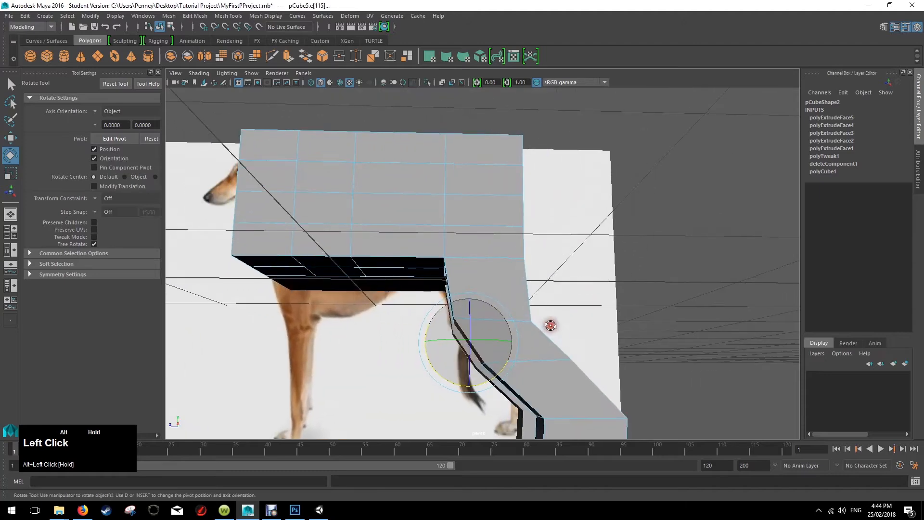
{"action": "scroll", "coordinate": [550, 324], "scroll_direction": "down", "scroll_amount": 3}
{"action": "scroll", "coordinate": [551, 325], "scroll_direction": "up", "scroll_amount": 2}
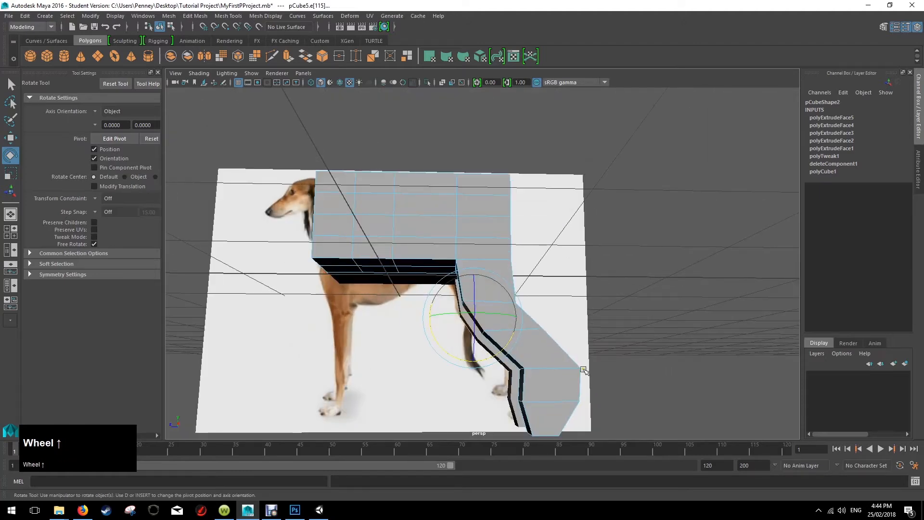
{"action": "left_click_drag", "start_coordinate": [583, 369], "coordinate": [583, 334], "text": "alt"}
{"action": "key", "text": "space"}
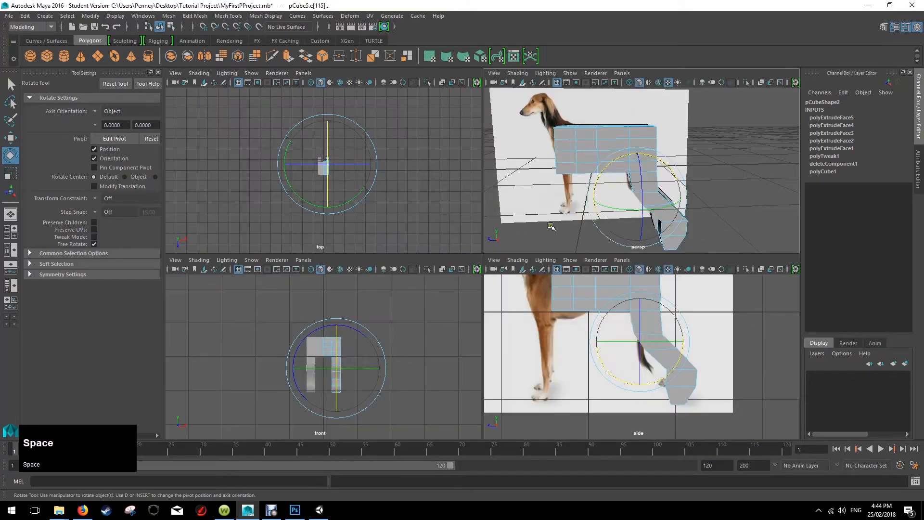
{"action": "key", "text": "space"}
{"action": "middle_click_drag", "start_coordinate": [561, 232], "coordinate": [594, 355], "text": "alt"}
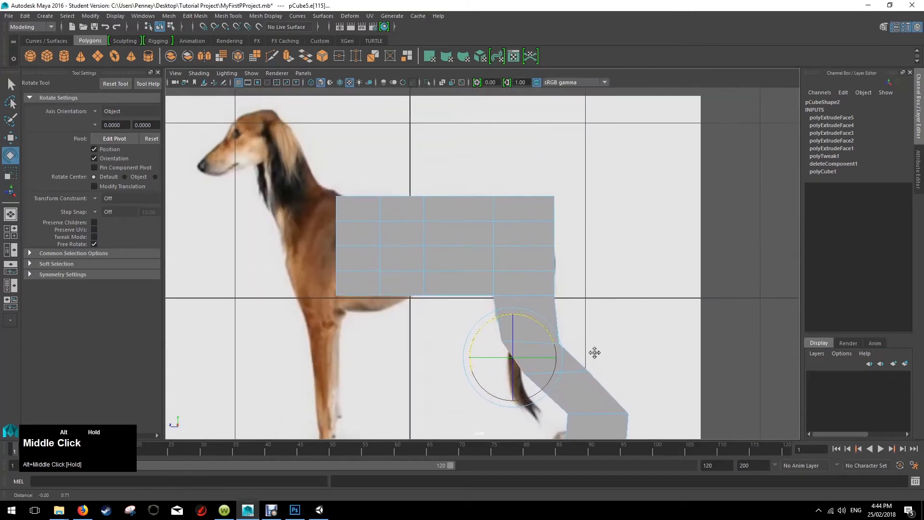
{"action": "left_click_drag", "start_coordinate": [541, 199], "coordinate": [565, 218]}
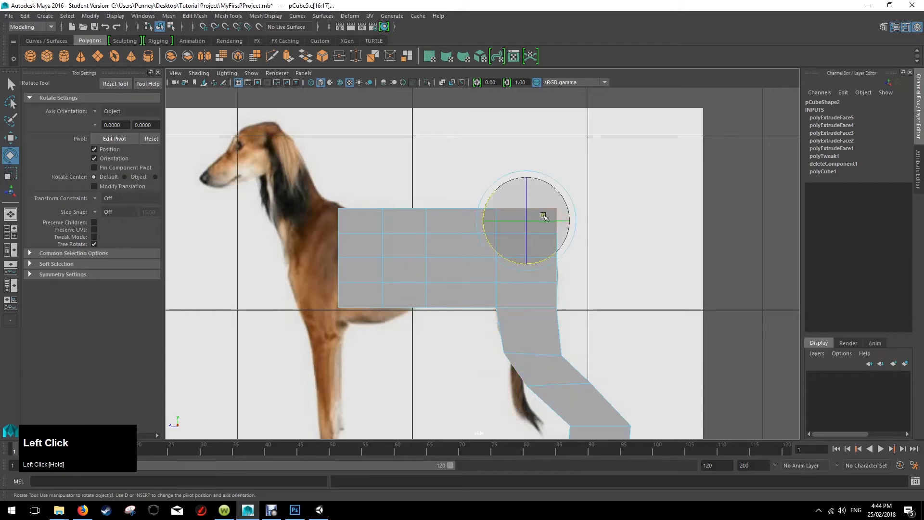
{"action": "scroll", "coordinate": [511, 255], "scroll_direction": "down", "scroll_amount": 4}
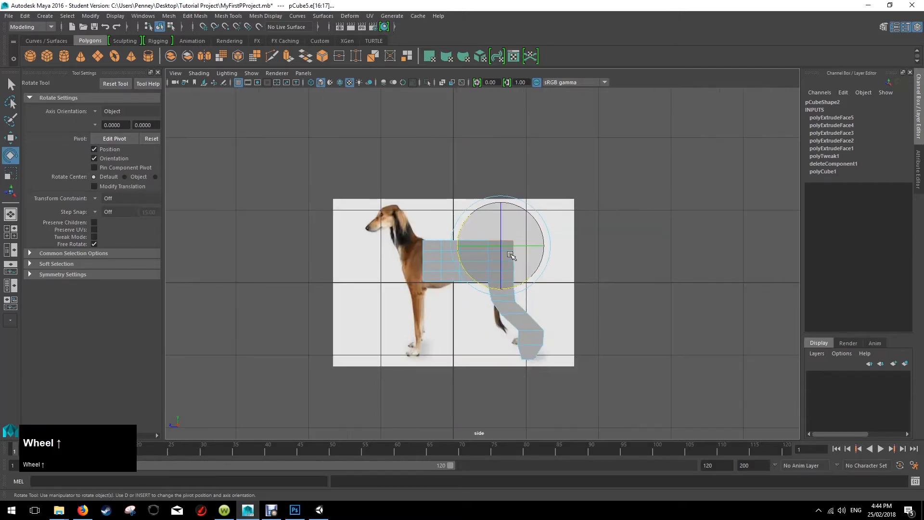
{"action": "scroll", "coordinate": [512, 255], "scroll_direction": "up", "scroll_amount": 5}
Move the outer top rear corner vertex of the body downward and forward to start rounding the rump.
{"action": "key", "text": "space"}
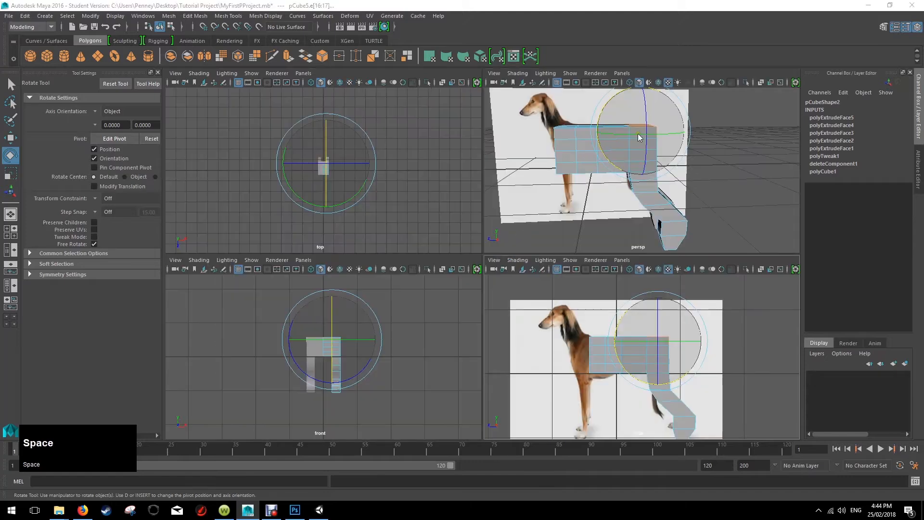
{"action": "key", "text": "space"}
{"action": "left_click_drag", "start_coordinate": [573, 186], "coordinate": [522, 182], "text": "alt"}
{"action": "right_click", "coordinate": [504, 181]}
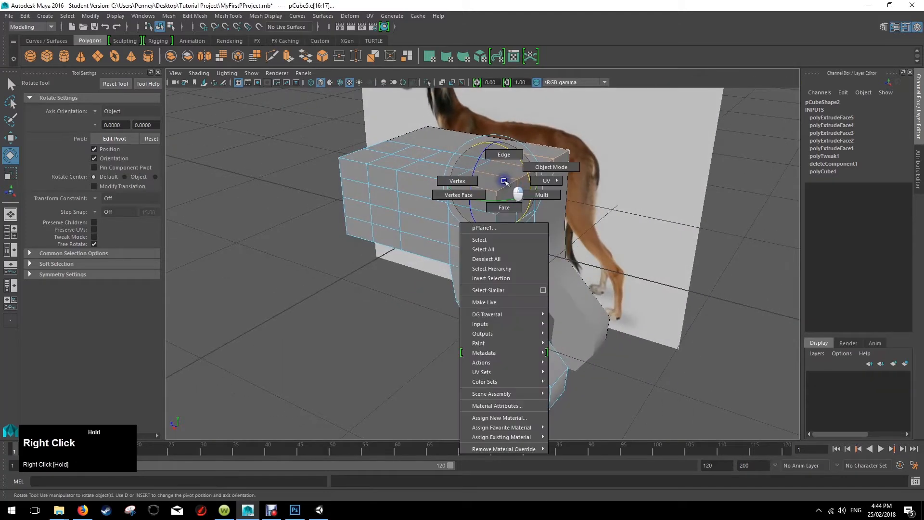
{"action": "right_click_drag", "start_coordinate": [504, 181], "coordinate": [466, 184]}
{"action": "left_click", "coordinate": [528, 176]}
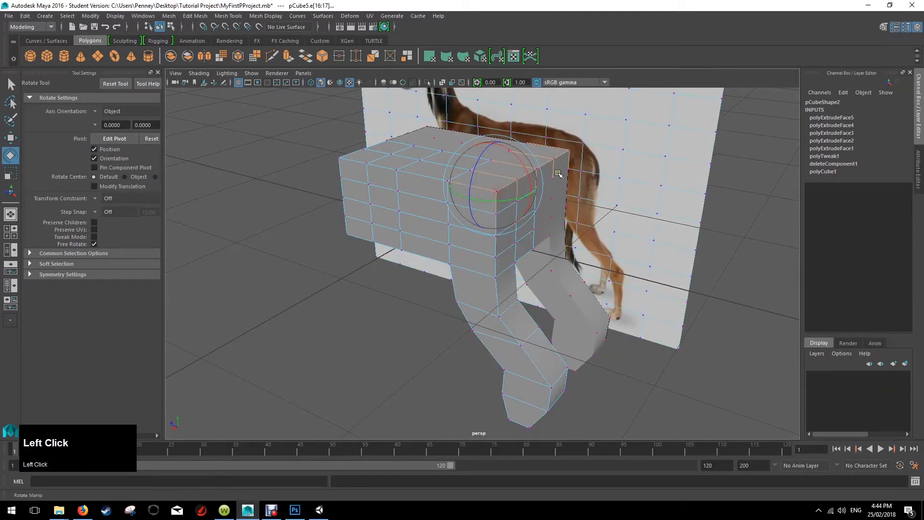
{"action": "left_click", "coordinate": [498, 189]}
{"action": "left_click_drag", "start_coordinate": [498, 189], "coordinate": [568, 161], "text": "alt"}
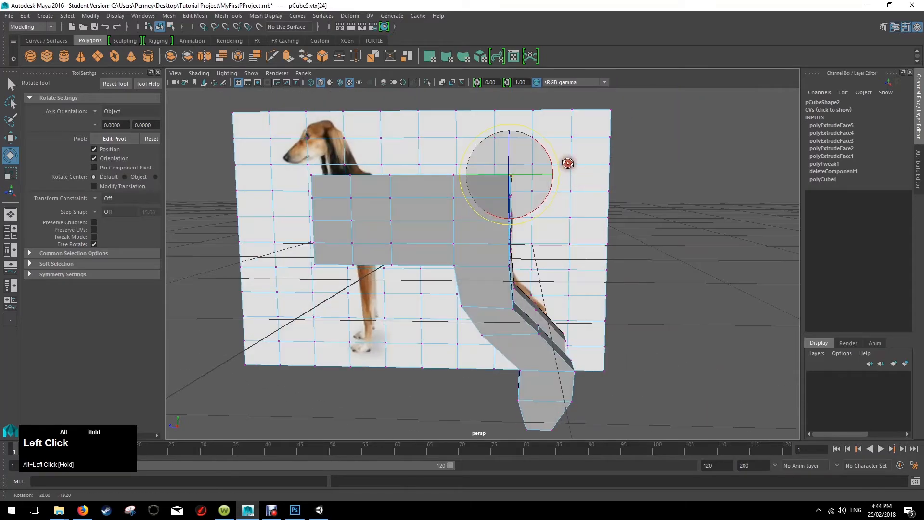
{"action": "key", "text": "w"}
{"action": "left_click", "coordinate": [463, 176]}
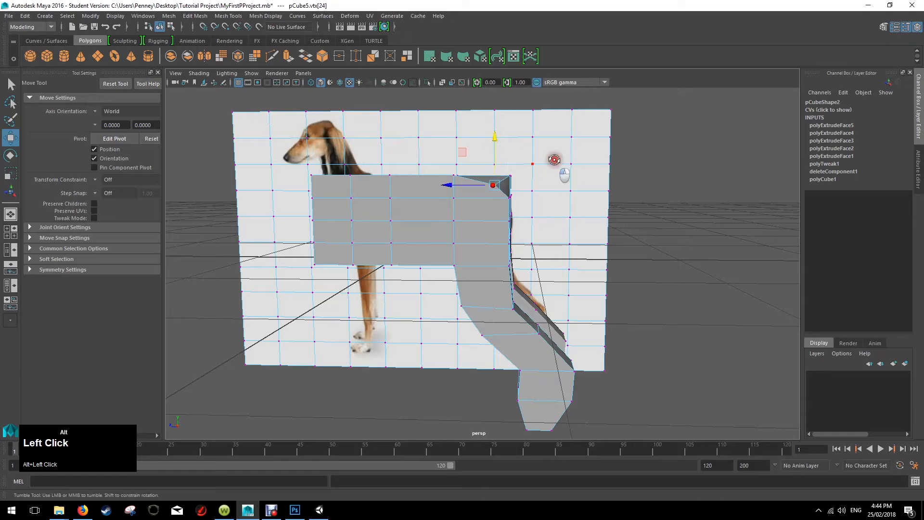
Adjust the remaining vertices along the body's top rear edge downward and forward to round the rump.
{"action": "left_click_drag", "start_coordinate": [554, 160], "coordinate": [513, 178], "text": "alt"}
{"action": "left_click_drag", "start_coordinate": [542, 146], "coordinate": [510, 133], "text": "alt"}
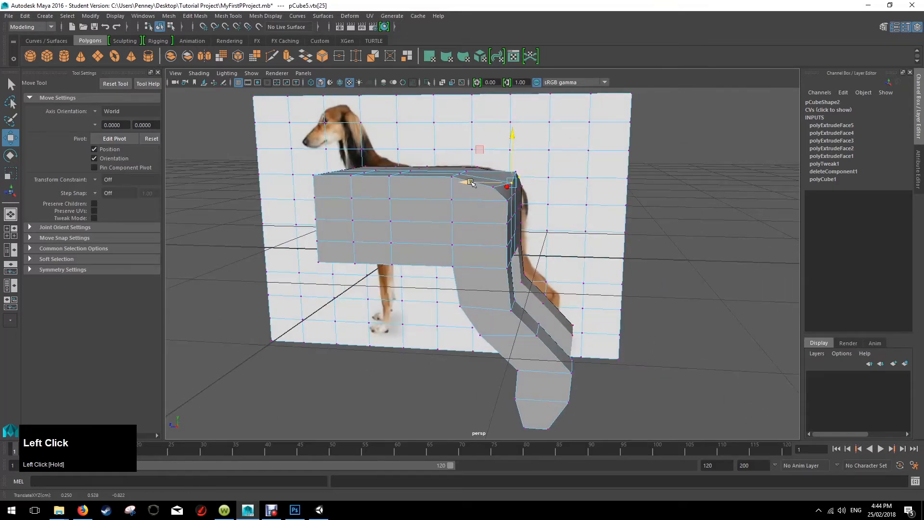
{"action": "left_click_drag", "start_coordinate": [470, 182], "coordinate": [573, 186], "text": "alt"}
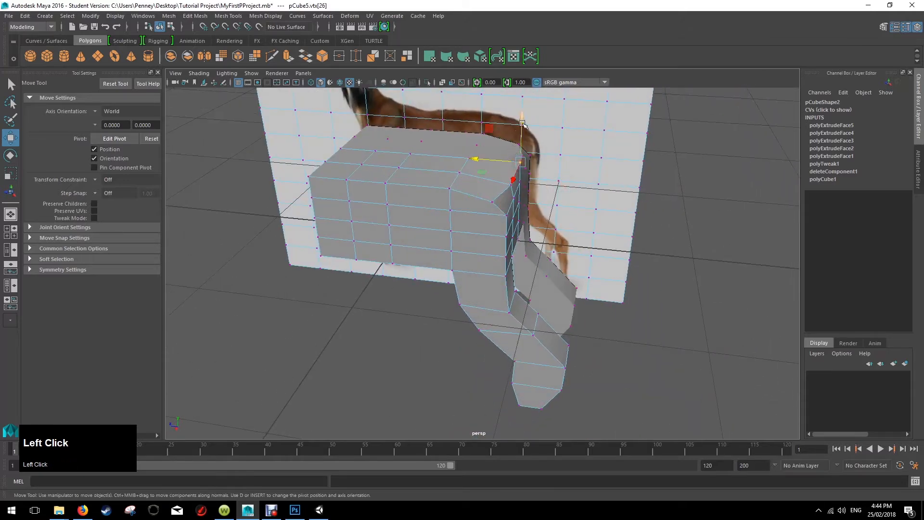
{"action": "left_click_drag", "start_coordinate": [523, 124], "coordinate": [520, 130]}
{"action": "left_click_drag", "start_coordinate": [474, 167], "coordinate": [574, 137], "text": "alt"}
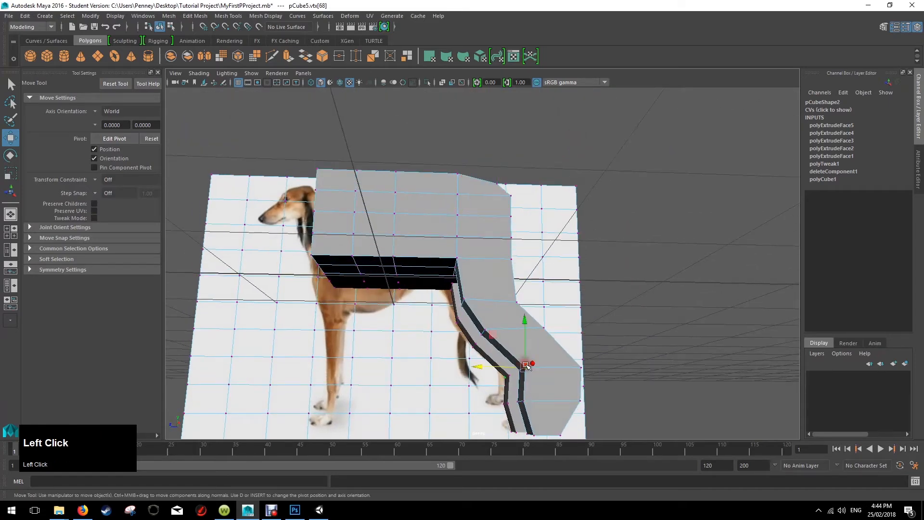
Move the rear face of the lower hind-leg segment above the paw forward and rotate it to follow the reference.
{"action": "left_click_drag", "start_coordinate": [600, 351], "coordinate": [568, 356], "text": "alt"}
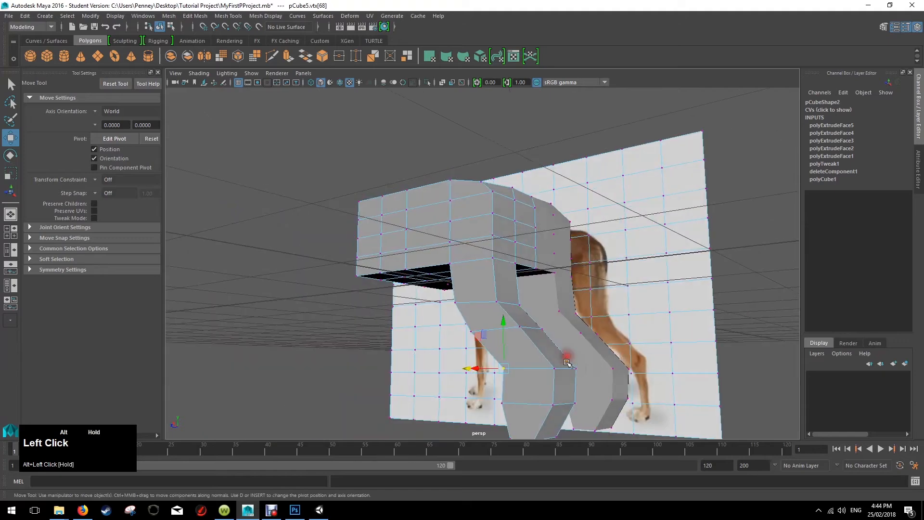
{"action": "right_click", "coordinate": [566, 395]}
{"action": "left_click", "coordinate": [566, 269]}
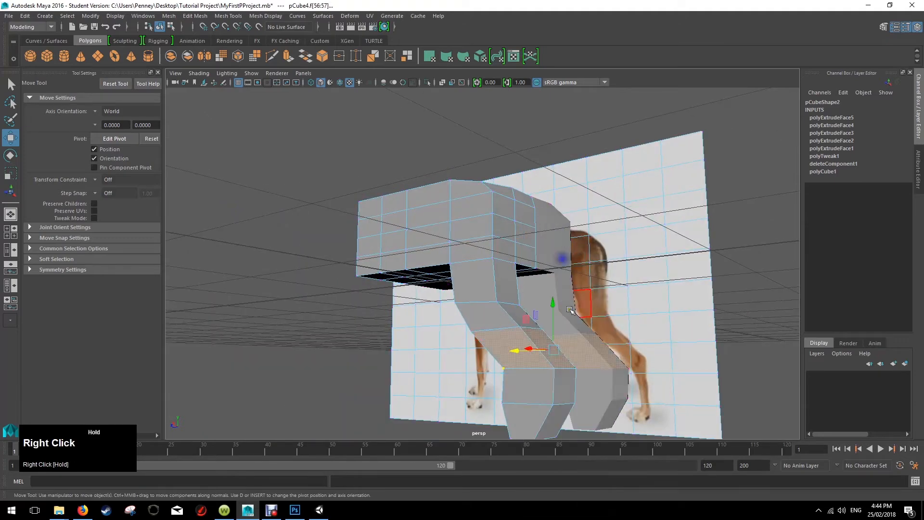
{"action": "left_click", "coordinate": [566, 391]}
{"action": "left_click_drag", "start_coordinate": [566, 390], "coordinate": [530, 386], "text": "alt"}
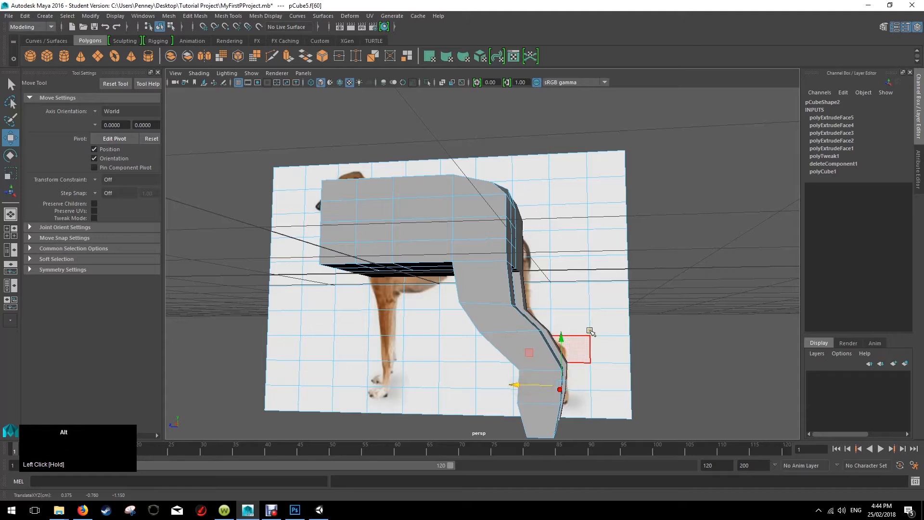
{"action": "left_click_drag", "start_coordinate": [591, 331], "coordinate": [605, 324], "text": "alt"}
{"action": "key", "text": "e"}
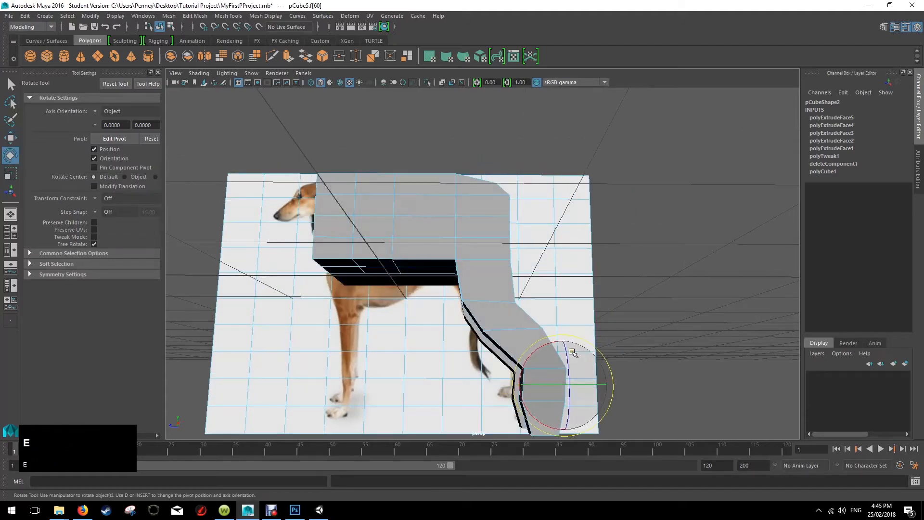
{"action": "left_click", "coordinate": [605, 358]}
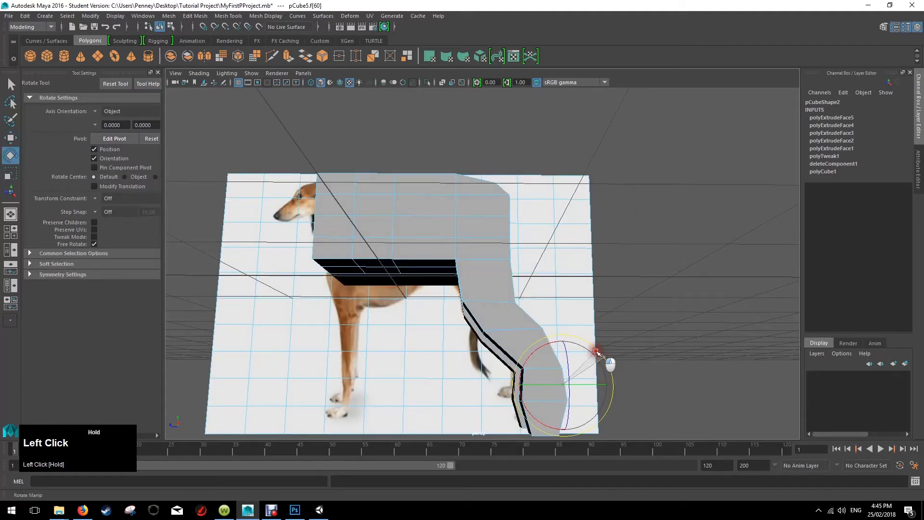
{"action": "left_click_drag", "start_coordinate": [594, 350], "coordinate": [608, 333], "text": "alt"}
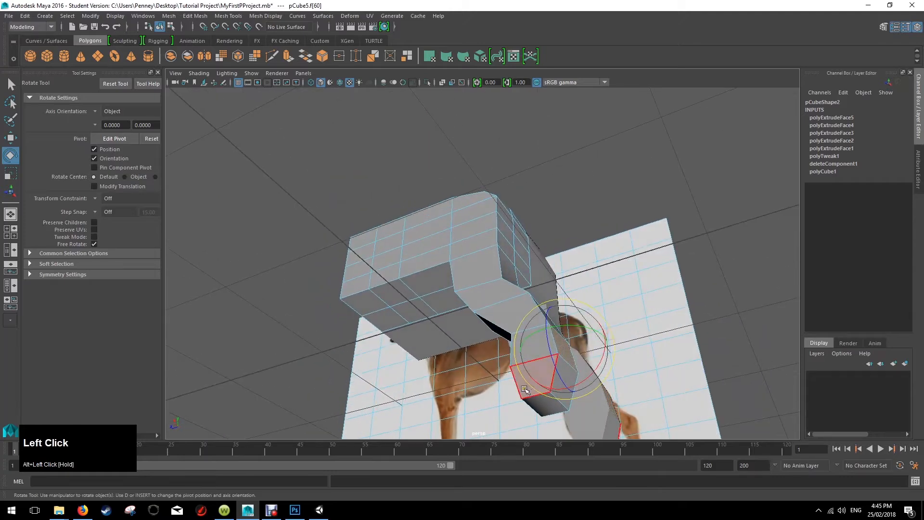
Move the lowest rear face of the hind leg to line it up with the lower leg in the side-view reference.
{"action": "left_click", "coordinate": [547, 390]}
{"action": "left_click_drag", "start_coordinate": [564, 390], "coordinate": [616, 342], "text": "alt"}
{"action": "left_click", "coordinate": [562, 359]}
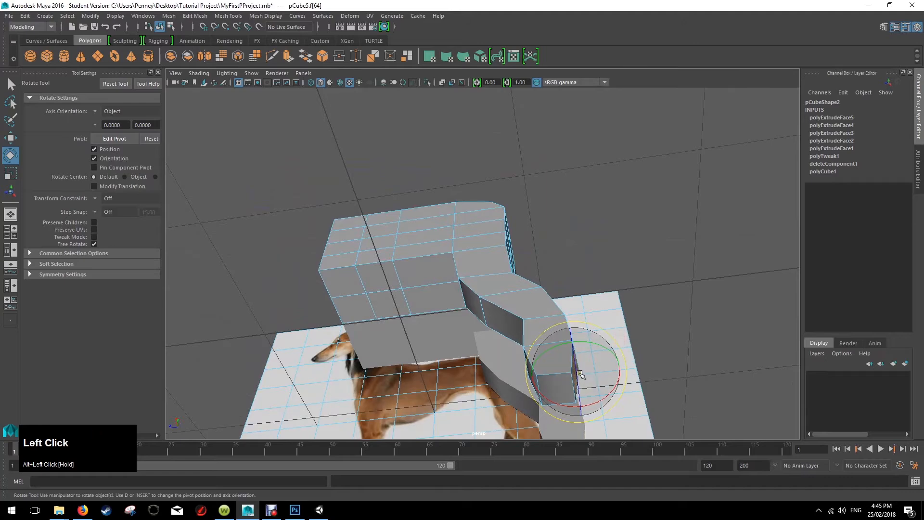
{"action": "key", "text": "w"}
{"action": "left_click_drag", "start_coordinate": [531, 379], "coordinate": [527, 380]}
{"action": "key", "text": "space"}
{"action": "key", "text": "space"}
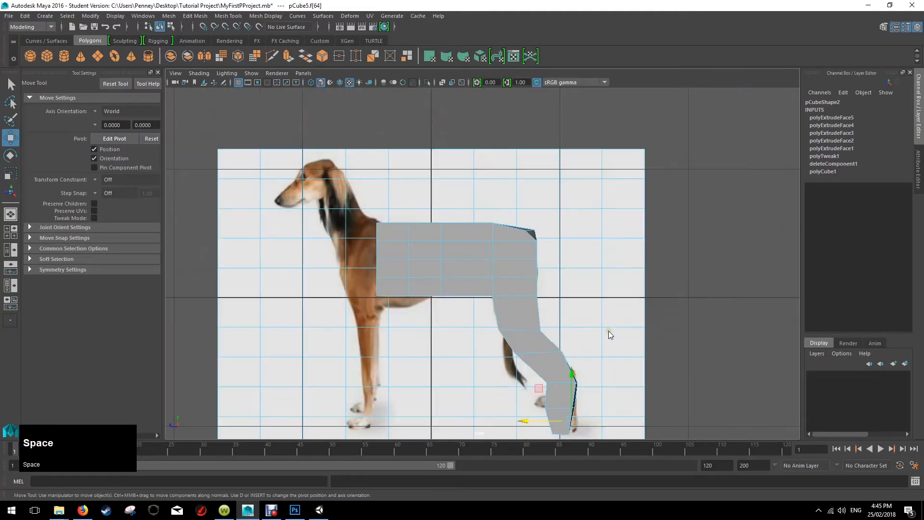
{"action": "left_click", "coordinate": [530, 422]}
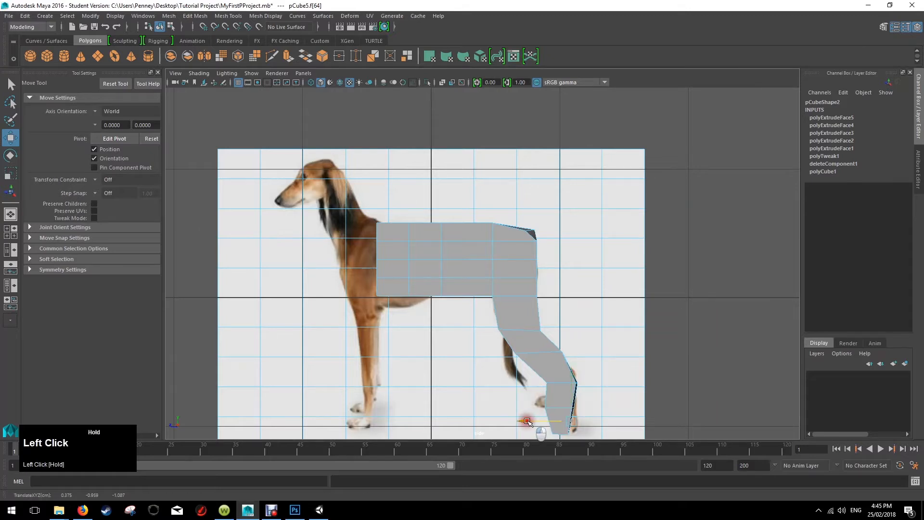
{"action": "left_click", "coordinate": [548, 394]}
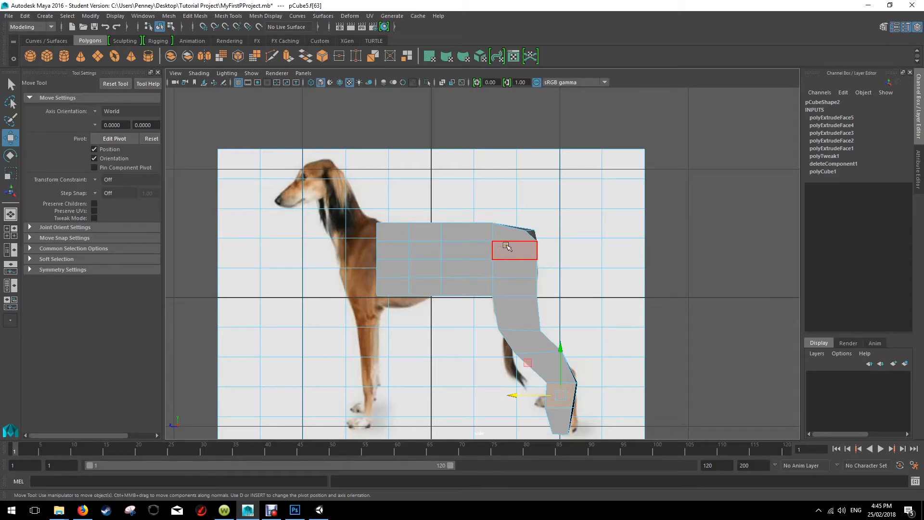
Examine the mirrored body and hind legs against the dog reference in the four-view layout and from several perspective angles.
{"action": "key", "text": "space"}
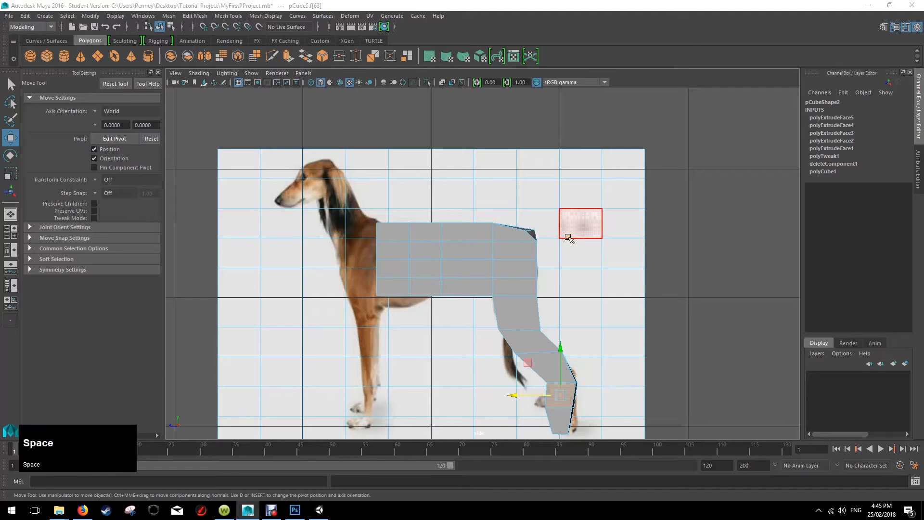
{"action": "left_click_drag", "start_coordinate": [632, 117], "coordinate": [433, 169], "text": "alt"}
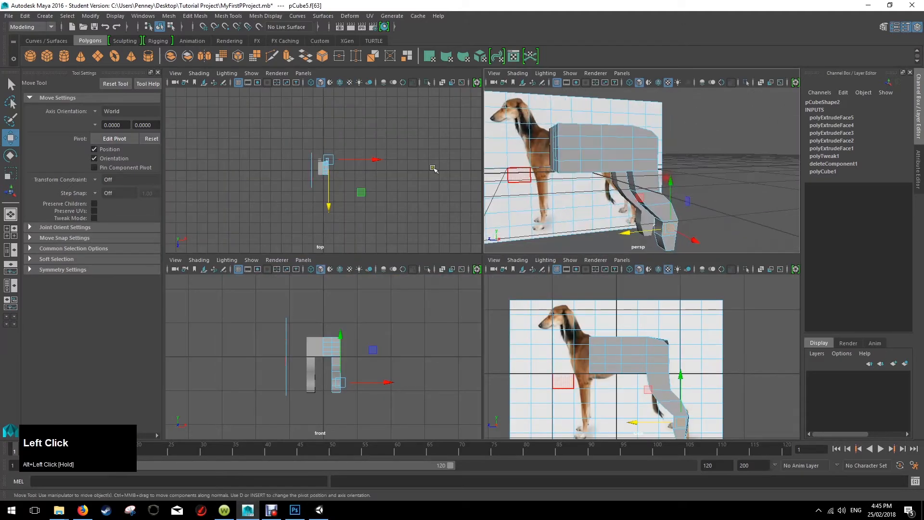
{"action": "left_click", "coordinate": [11, 84]}
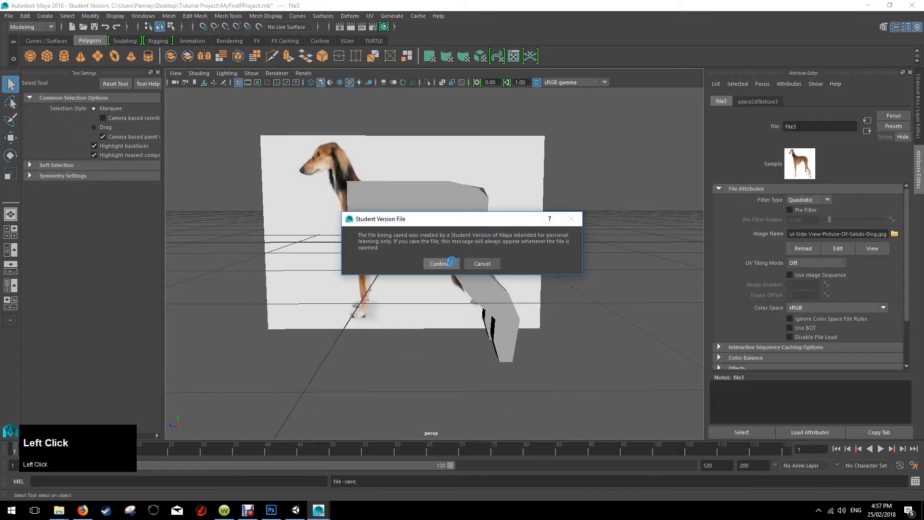
{"action": "left_click", "coordinate": [439, 264]}
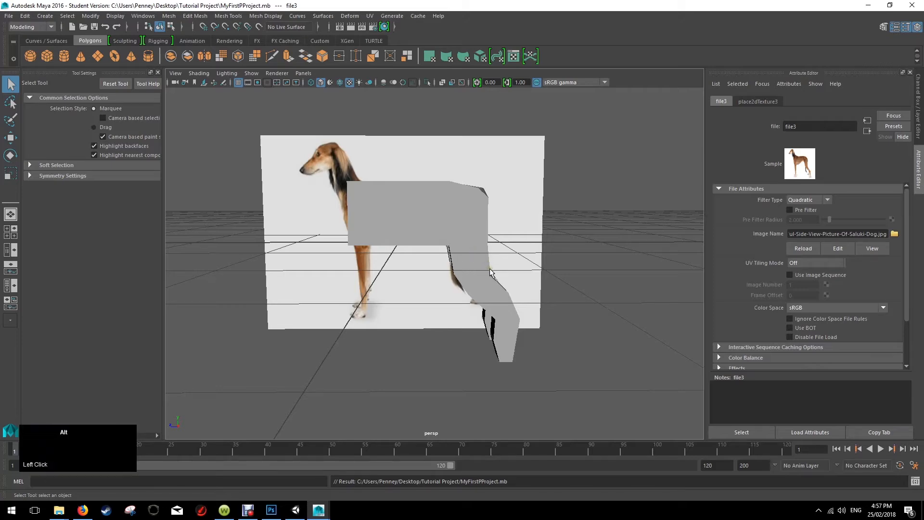
{"action": "left_click_drag", "start_coordinate": [489, 265], "coordinate": [523, 253], "text": "alt"}
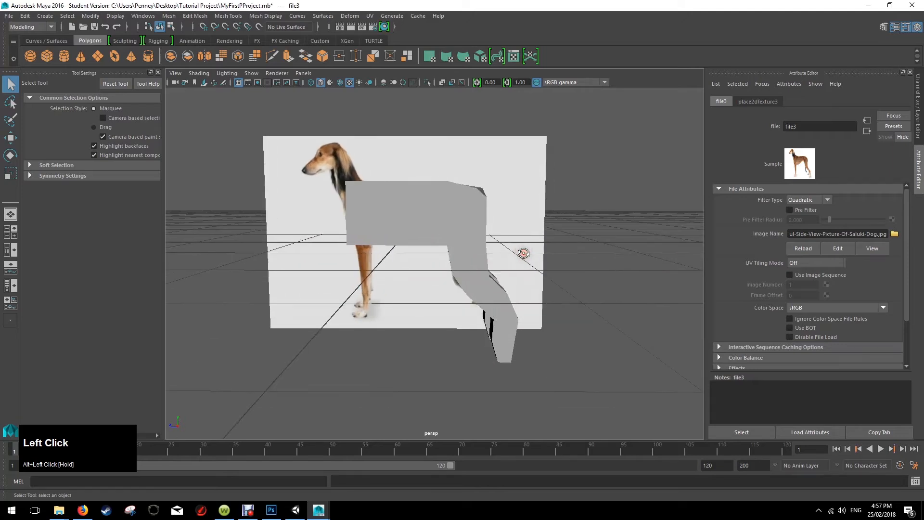
{"action": "key", "text": "space"}
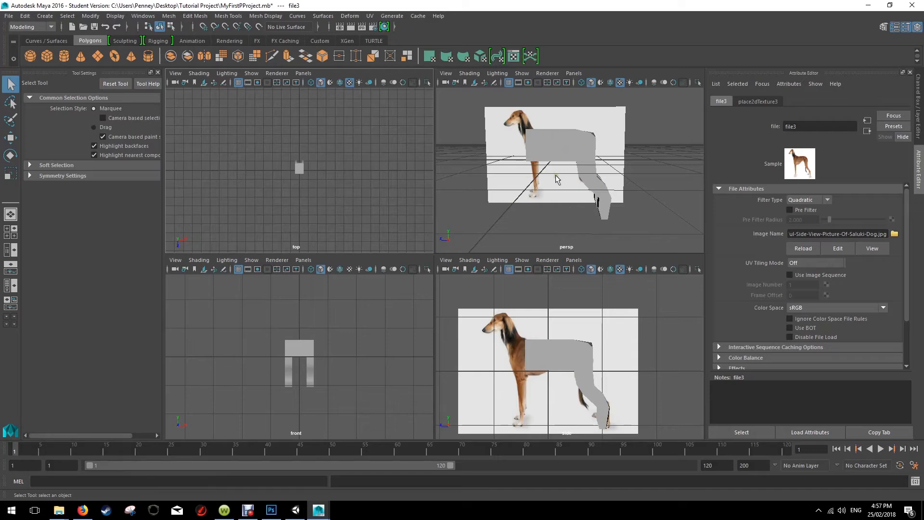
{"action": "key", "text": "space"}
{"action": "left_click_drag", "start_coordinate": [550, 182], "coordinate": [427, 222], "text": "alt"}
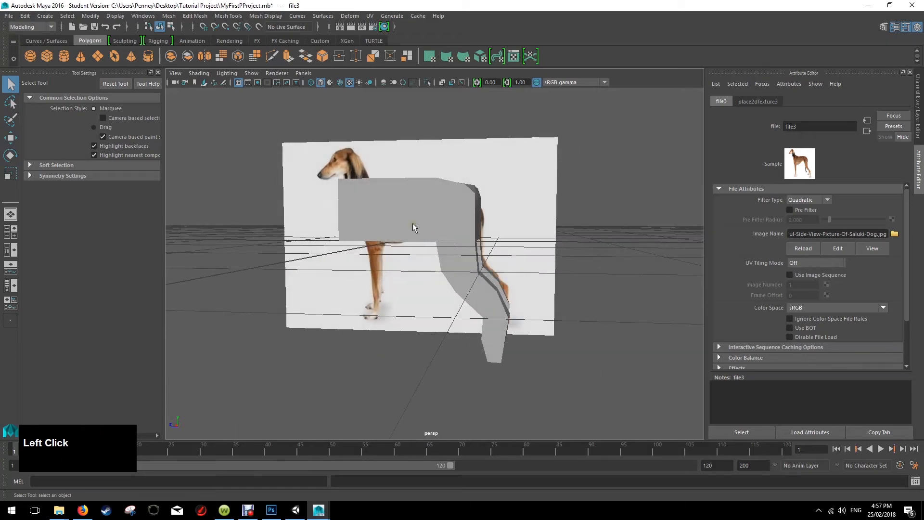
{"action": "left_click_drag", "start_coordinate": [432, 294], "coordinate": [361, 278], "text": "alt"}
Return to object mode and delete the mirrored instance half of the body.
{"action": "right_click", "coordinate": [442, 218]}
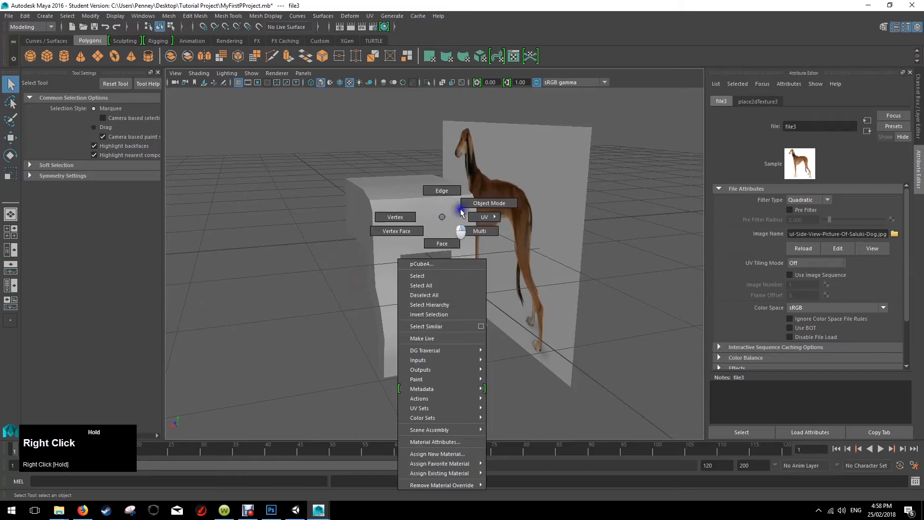
{"action": "right_click_drag", "start_coordinate": [460, 212], "coordinate": [474, 203]}
{"action": "left_click", "coordinate": [452, 212]}
{"action": "mouse_move", "coordinate": [444, 232]}
{"action": "left_mouse_down", "text": "alt"}
{"action": "mouse_move", "coordinate": [391, 248]}
{"action": "mouse_move", "coordinate": [433, 244]}
{"action": "left_mouse_up", "text": "alt"}
{"action": "key", "text": "Delete"}
Select the remaining half of the body and examine it from the rear, the side and in the four-view layout.
{"action": "left_click", "coordinate": [389, 242]}
{"action": "key", "text": "w"}
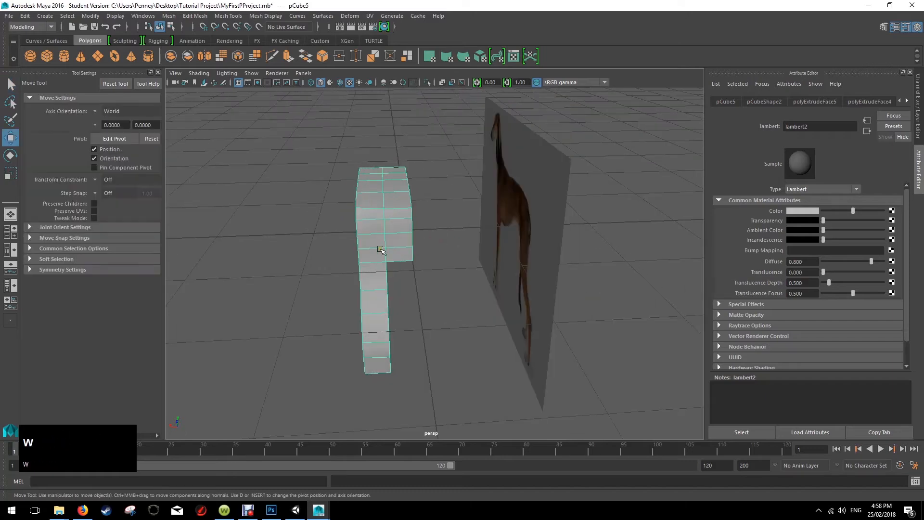
{"action": "left_click_drag", "start_coordinate": [364, 208], "coordinate": [451, 210]}
{"action": "left_click_drag", "start_coordinate": [373, 226], "coordinate": [474, 213], "text": "alt"}
{"action": "key", "text": "space"}
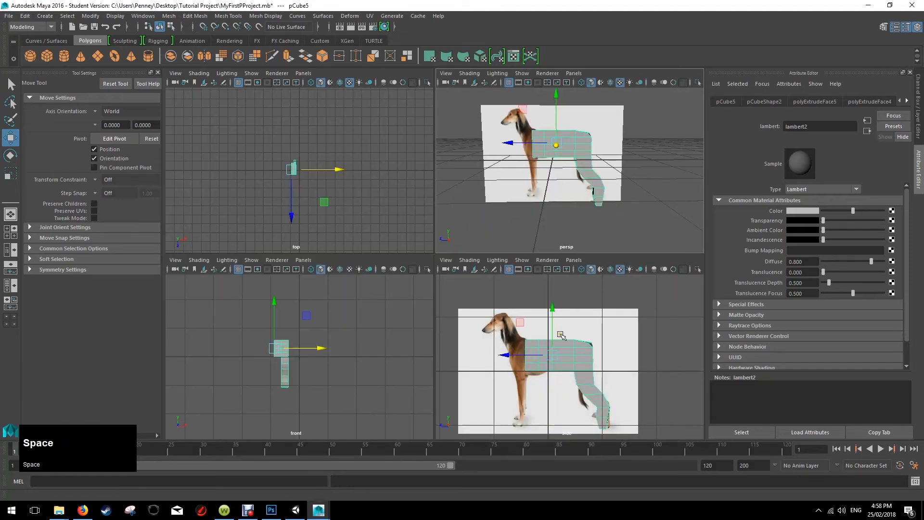
{"action": "key", "text": "space"}
{"action": "key", "text": "space"}
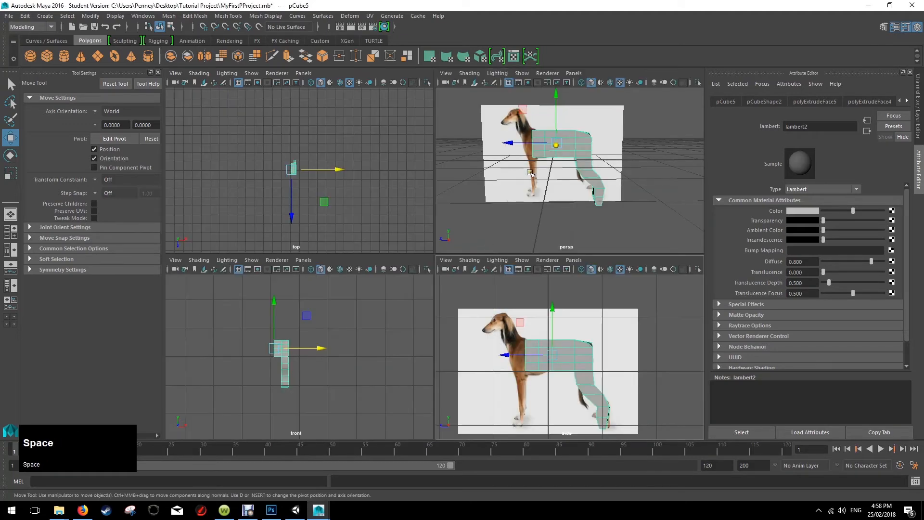
{"action": "key", "text": "space"}
{"action": "left_click_drag", "start_coordinate": [499, 194], "coordinate": [309, 214], "text": "alt"}
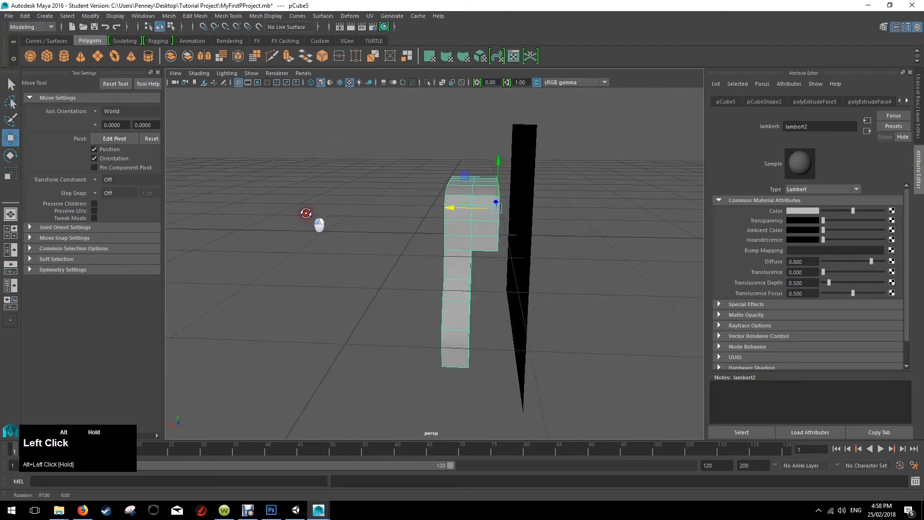
Select all the front-end faces of the body half and move them forward to the reference dog's chest.
{"action": "right_click", "coordinate": [487, 237]}
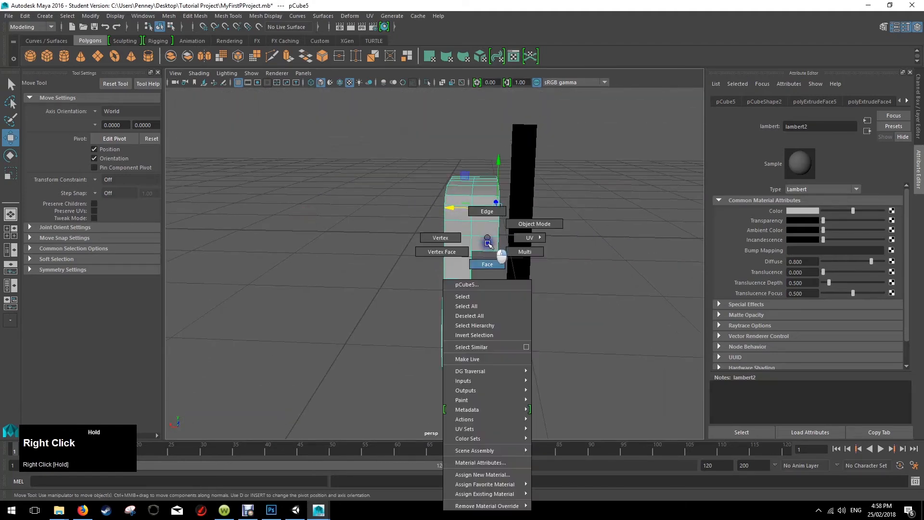
{"action": "right_click_drag", "start_coordinate": [488, 242], "coordinate": [488, 260]}
{"action": "left_click_drag", "start_coordinate": [491, 162], "coordinate": [500, 234]}
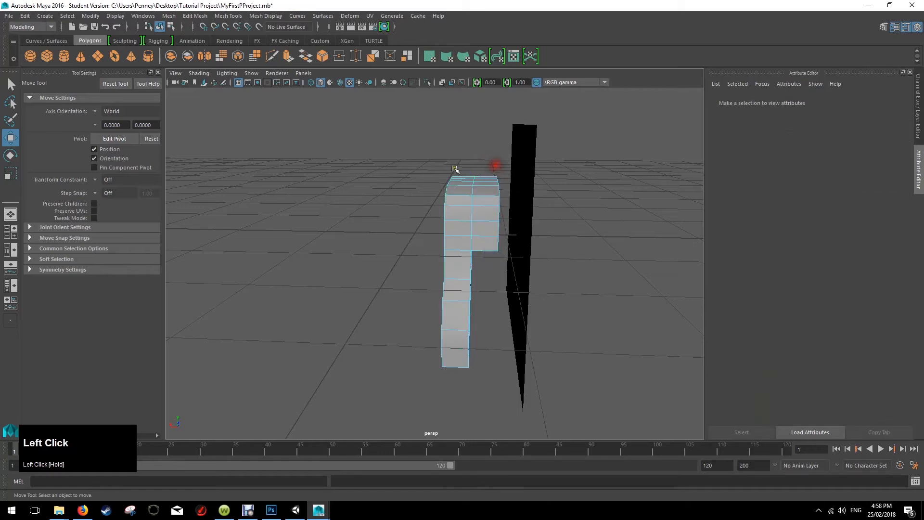
{"action": "left_click_drag", "start_coordinate": [455, 169], "coordinate": [561, 162], "text": "alt"}
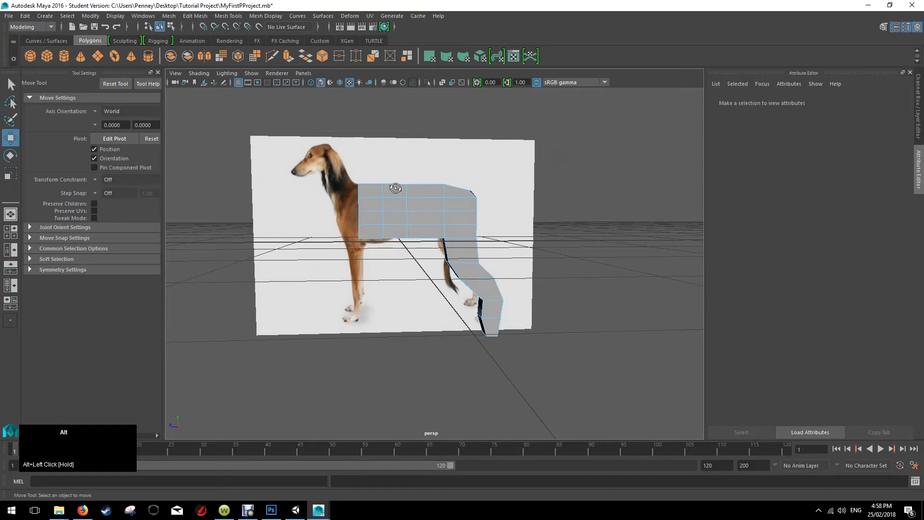
{"action": "left_click_drag", "start_coordinate": [395, 188], "coordinate": [470, 187], "text": "alt"}
{"action": "left_click", "coordinate": [375, 189]}
{"action": "left_click", "coordinate": [379, 234], "text": "shift"}
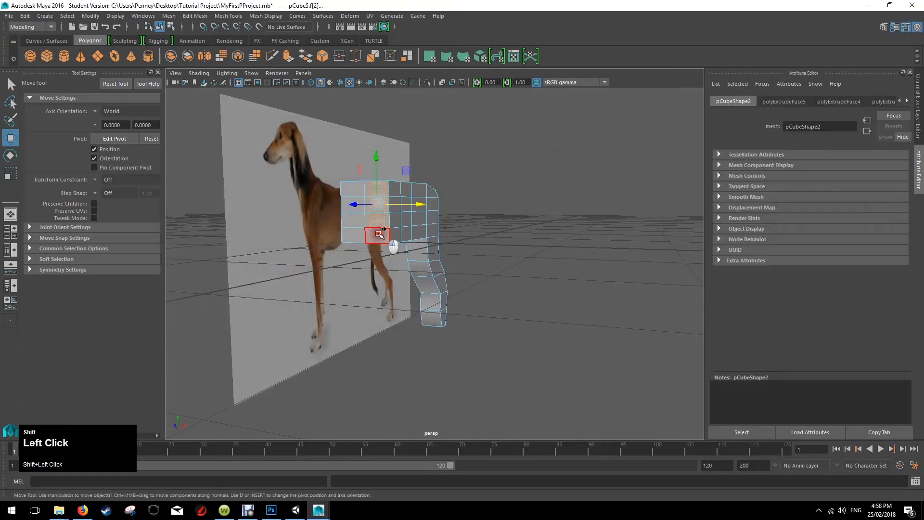
{"action": "left_click", "coordinate": [356, 234], "text": "shift"}
{"action": "left_click", "coordinate": [352, 193], "text": "shift"}
{"action": "left_click_drag", "start_coordinate": [477, 183], "coordinate": [412, 184], "text": "alt"}
{"action": "left_click_drag", "start_coordinate": [305, 211], "coordinate": [283, 212]}
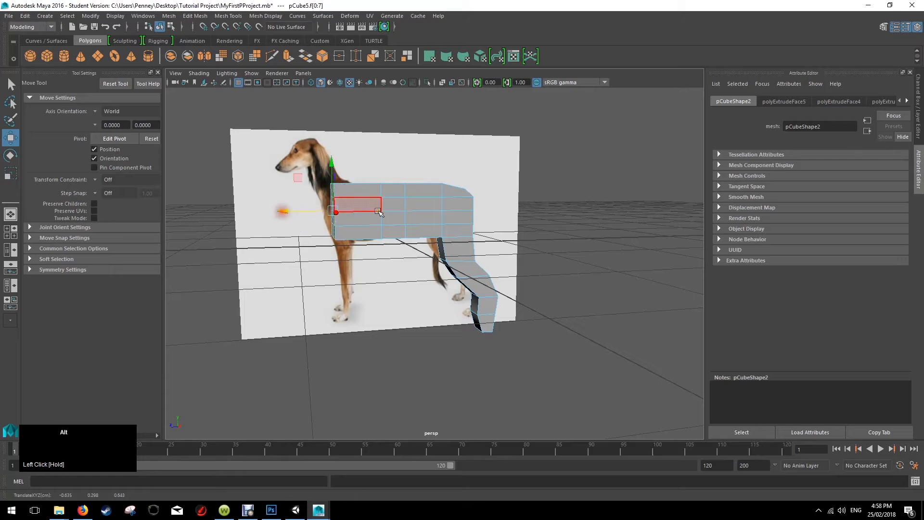
Select the vertical edge loop nearest the front of the body and move it forward to narrow the front section.
{"action": "left_click_drag", "start_coordinate": [392, 208], "coordinate": [379, 207], "text": "alt"}
{"action": "right_click_drag", "start_coordinate": [382, 202], "coordinate": [381, 177]}
{"action": "left_click", "coordinate": [386, 192]}
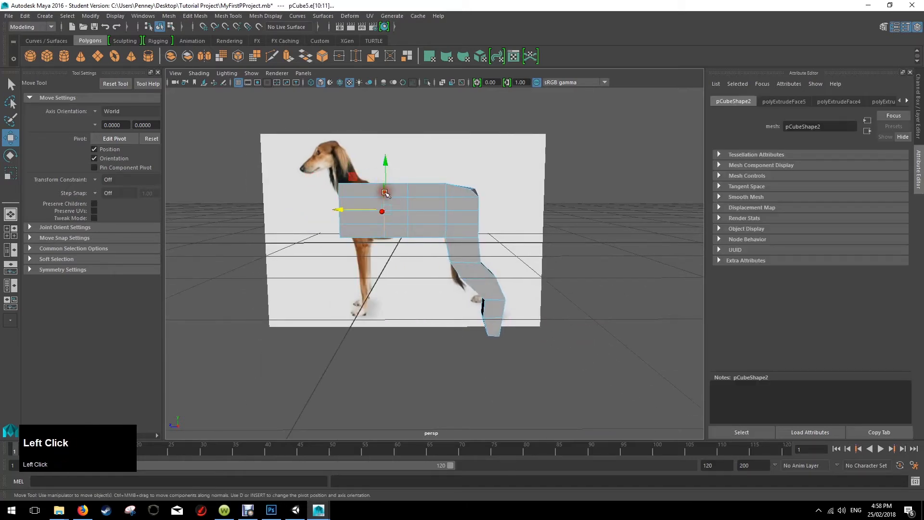
{"action": "left_click_drag", "start_coordinate": [365, 214], "coordinate": [356, 234]}
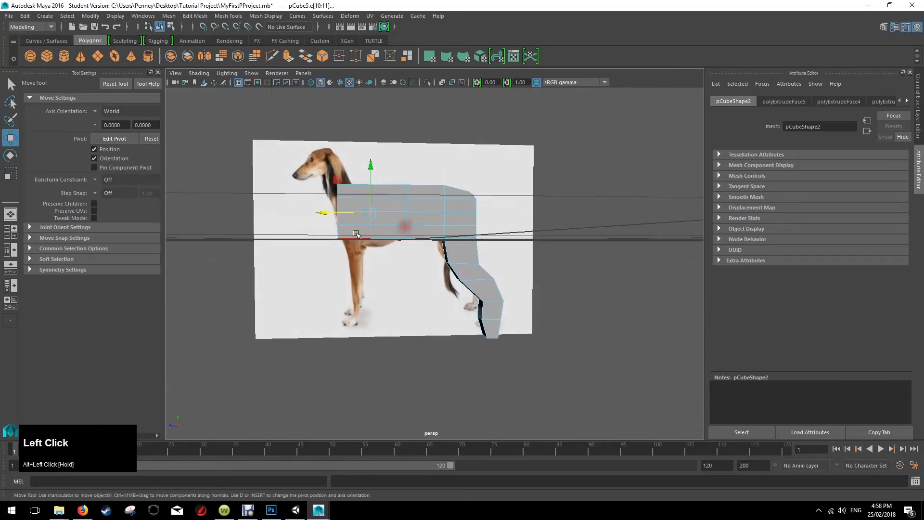
{"action": "left_click_drag", "start_coordinate": [357, 289], "coordinate": [402, 225], "text": "alt"}
Extrude the two underside faces at the front of the body downward in two segments to start the front leg.
{"action": "key", "text": "space"}
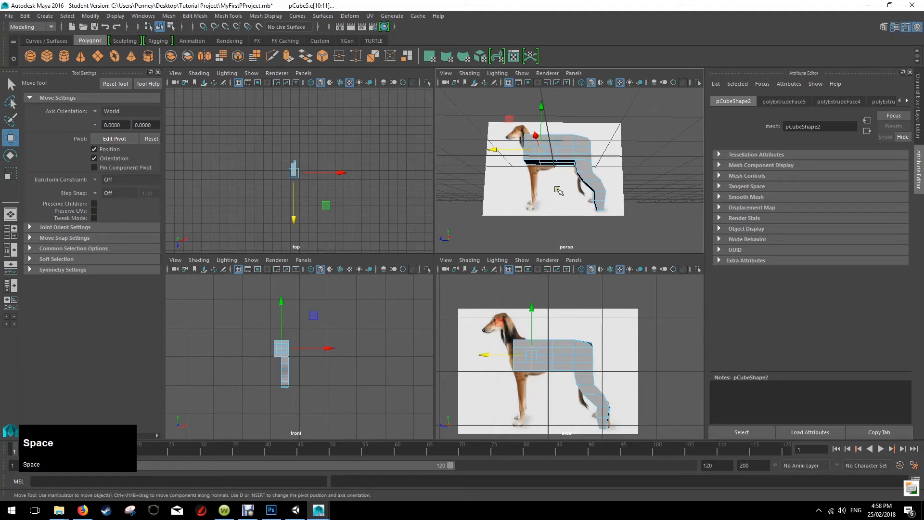
{"action": "key", "text": "space"}
{"action": "left_click_drag", "start_coordinate": [426, 205], "coordinate": [423, 233], "text": "alt"}
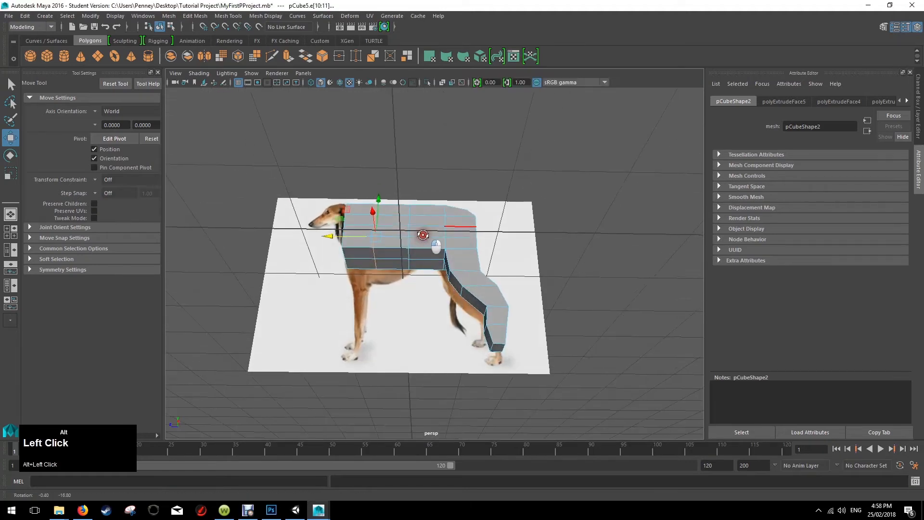
{"action": "right_click_drag", "start_coordinate": [362, 242], "coordinate": [362, 266]}
{"action": "left_click", "coordinate": [361, 254]}
{"action": "left_click", "coordinate": [362, 262], "text": "shift"}
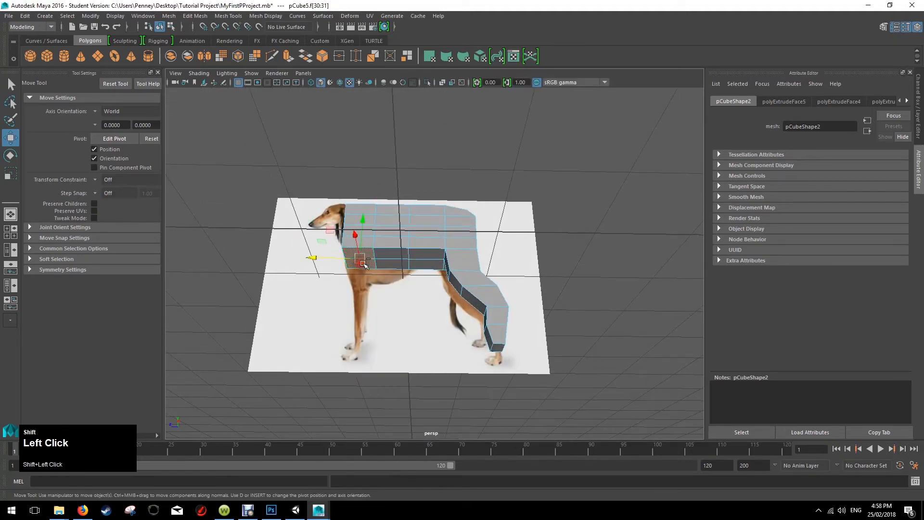
{"action": "left_click_drag", "start_coordinate": [410, 242], "coordinate": [410, 268], "text": "alt"}
{"action": "key", "text": "ctrl+e"}
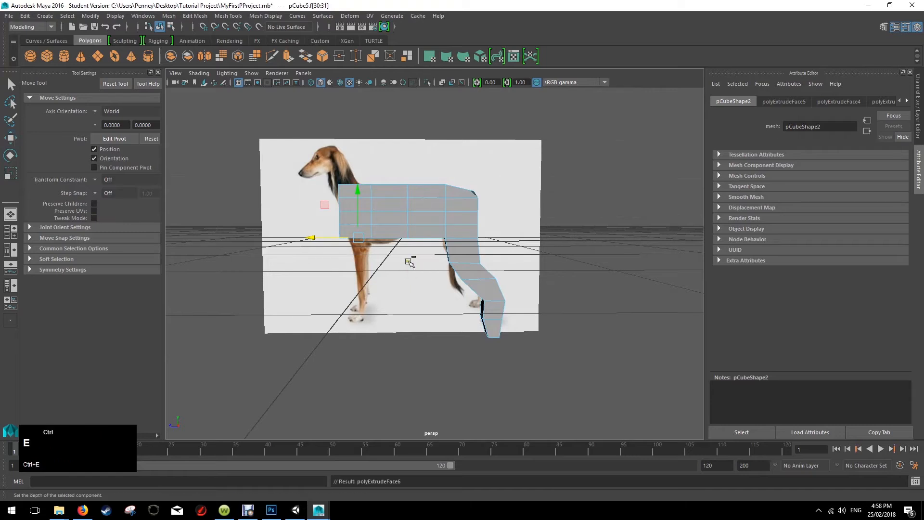
{"action": "left_click", "coordinate": [358, 191]}
{"action": "left_click_drag", "start_coordinate": [357, 224], "coordinate": [357, 225]}
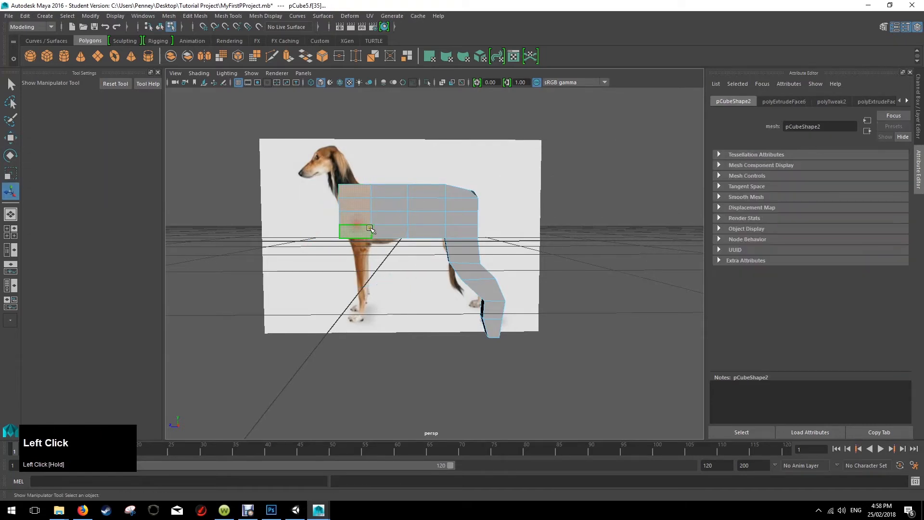
{"action": "key", "text": "ctrl+z"}
{"action": "left_click_drag", "start_coordinate": [357, 271], "coordinate": [375, 247]}
{"action": "key", "text": "ctrl+e"}
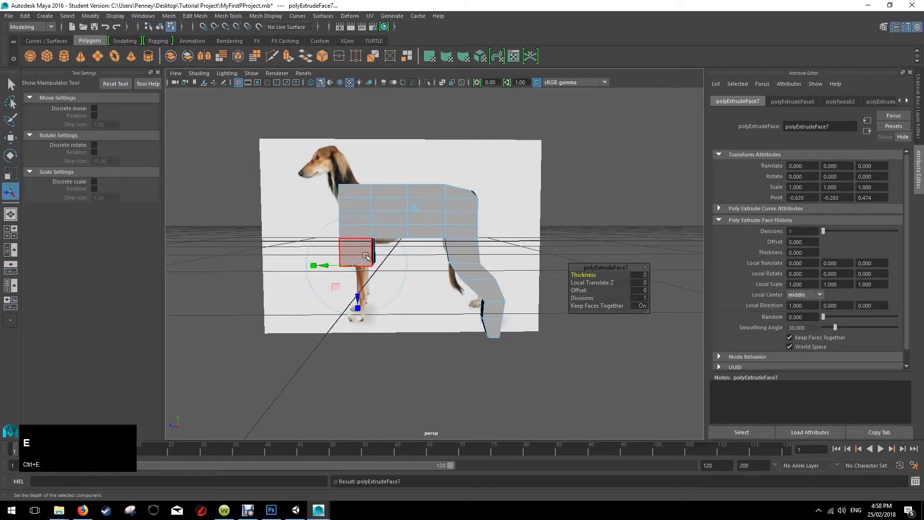
{"action": "left_click_drag", "start_coordinate": [357, 301], "coordinate": [356, 282]}
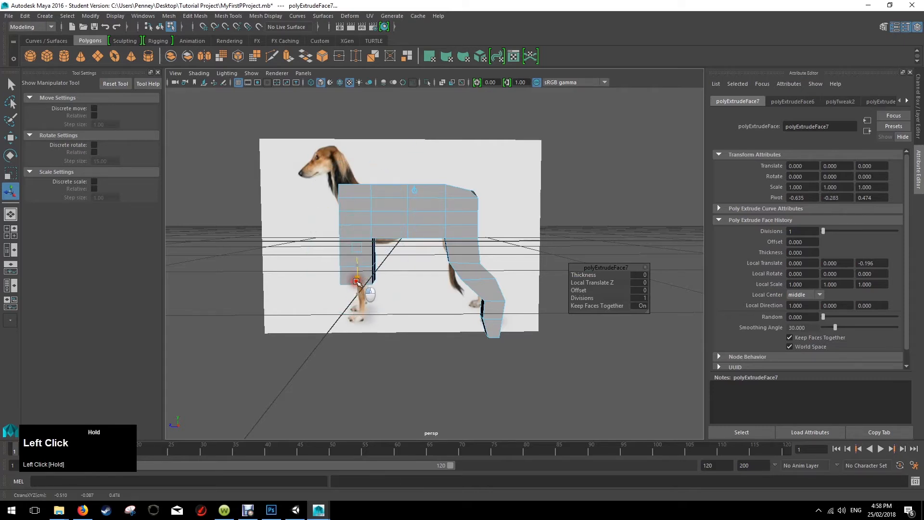
Extrude the bottom of the front leg downward in two more segments to reach the reference paw.
{"action": "key", "text": "ctrl+e"}
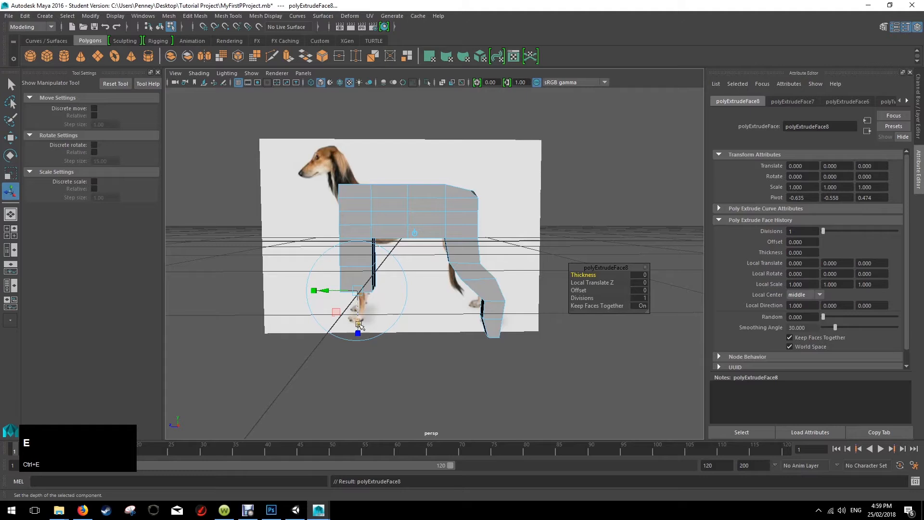
{"action": "left_click_drag", "start_coordinate": [359, 326], "coordinate": [360, 338]}
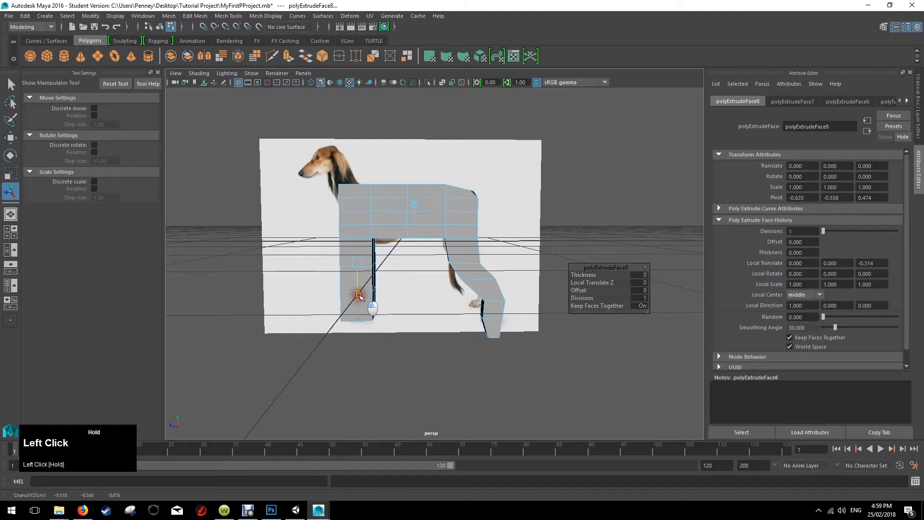
{"action": "key", "text": "ctrl+e"}
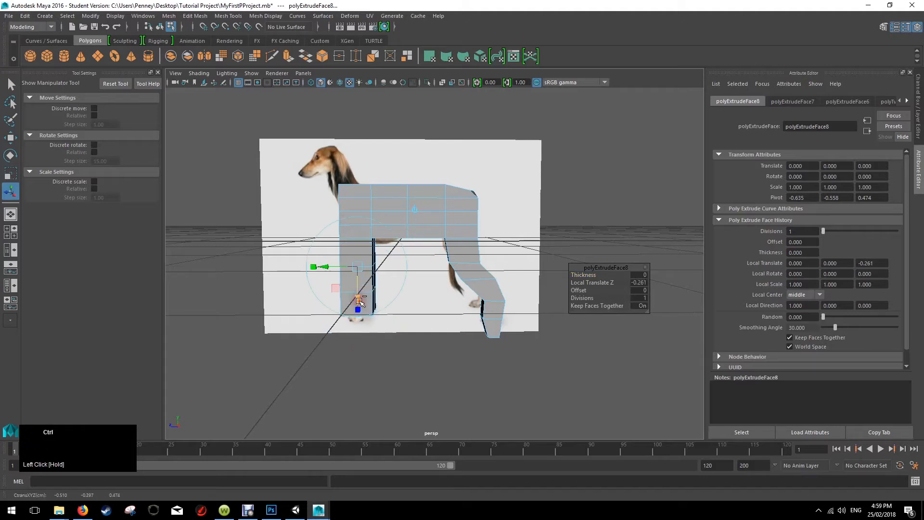
{"action": "left_click_drag", "start_coordinate": [358, 301], "coordinate": [360, 328]}
Undo the front leg's downward extrusions back to the underside of the body.
{"action": "key", "text": "space"}
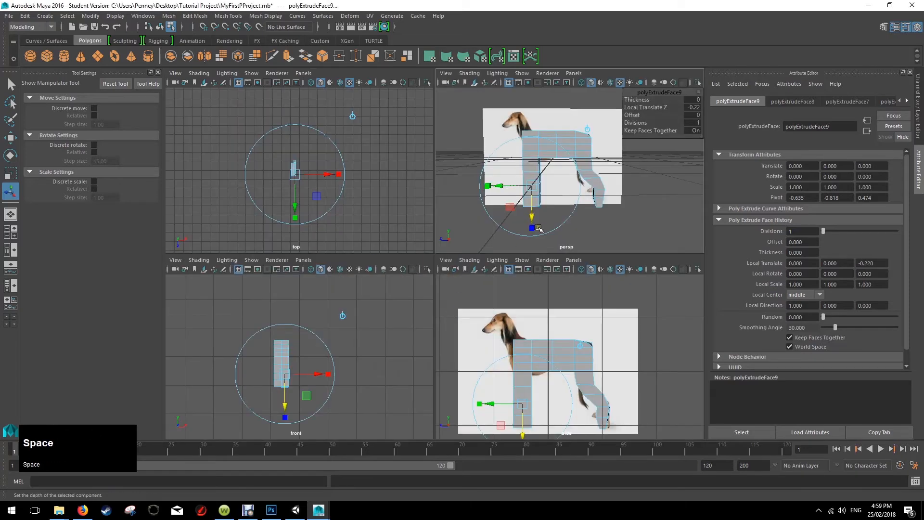
{"action": "key", "text": "space"}
{"action": "mouse_move", "coordinate": [462, 232]}
{"action": "left_mouse_down", "text": "alt"}
{"action": "mouse_move", "coordinate": [495, 250]}
{"action": "mouse_move", "coordinate": [510, 229]}
{"action": "mouse_move", "coordinate": [507, 206]}
{"action": "mouse_move", "coordinate": [509, 226]}
{"action": "mouse_move", "coordinate": [497, 229]}
{"action": "mouse_move", "coordinate": [491, 207]}
{"action": "mouse_move", "coordinate": [496, 223]}
{"action": "mouse_move", "coordinate": [458, 233]}
{"action": "left_mouse_up", "text": "alt"}
{"action": "key", "text": "ctrl+z"}
{"action": "key", "text": "ctrl+z"}
{"action": "key", "text": "ctrl+z"}
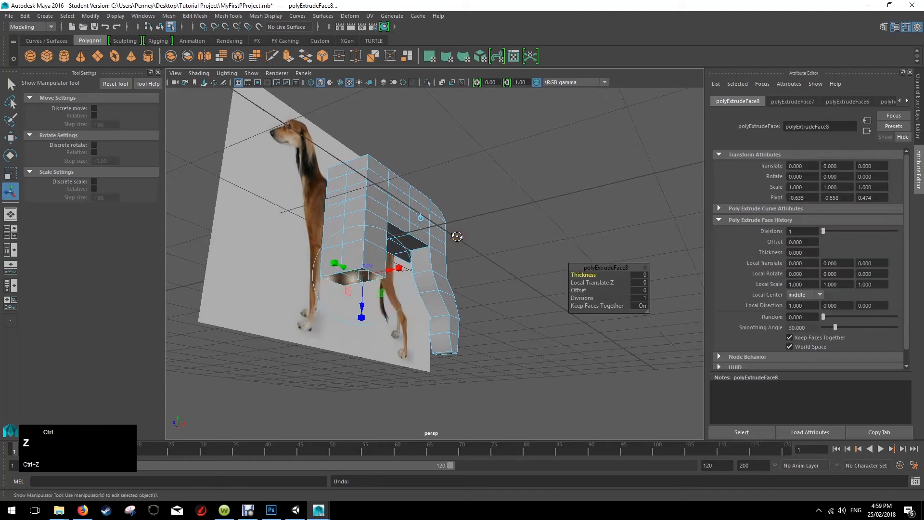
{"action": "key", "text": "ctrl+z"}
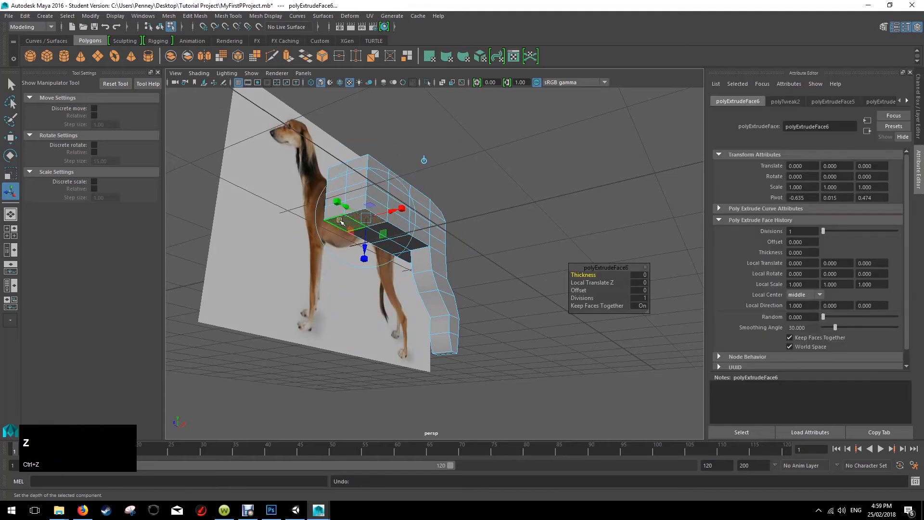
Remove the leftover underside extrusion and keep only the outer face at the front of the body's underside selected.
{"action": "left_click", "coordinate": [372, 226]}
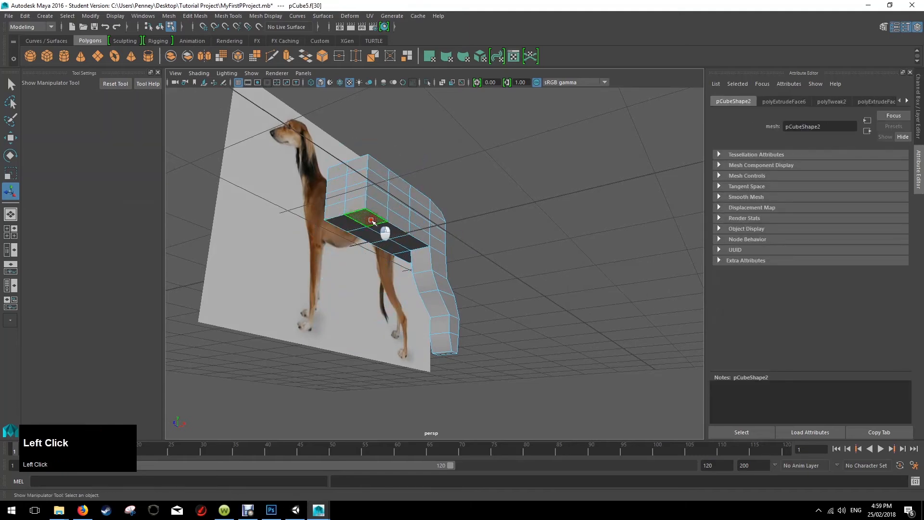
{"action": "key", "text": "w"}
{"action": "left_click_drag", "start_coordinate": [368, 178], "coordinate": [370, 204]}
{"action": "key", "text": "ctrl+z"}
{"action": "key", "text": "ctrl+z"}
{"action": "key", "text": "ctrl+z"}
{"action": "key", "text": "ctrl+z"}
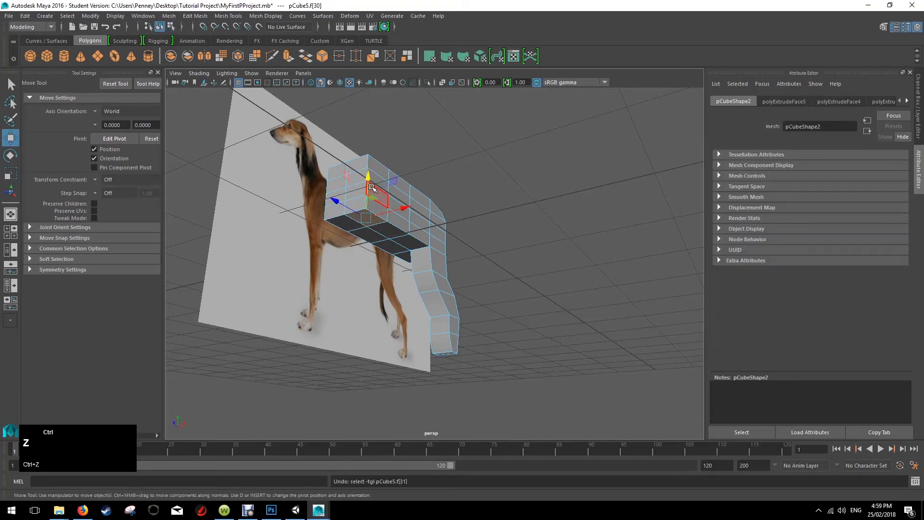
{"action": "left_click", "coordinate": [368, 188]}
{"action": "key", "text": "ctrl+z"}
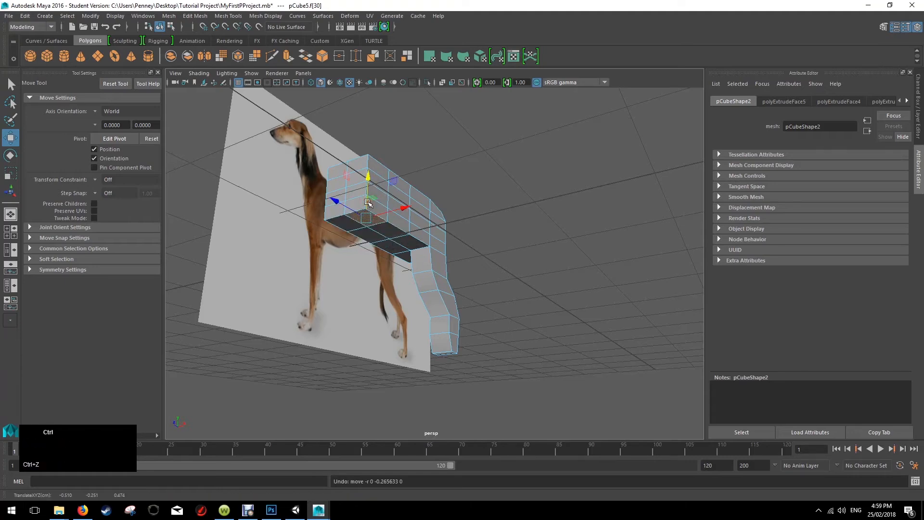
Extrude the outer front underside face downward in two segments, the first about 0.22 units, to restart the front leg.
{"action": "key", "text": "ctrl+e"}
{"action": "left_click_drag", "start_coordinate": [364, 245], "coordinate": [365, 222]}
{"action": "left_click_drag", "start_coordinate": [432, 231], "coordinate": [385, 254], "text": "alt"}
{"action": "key", "text": "ctrl+e"}
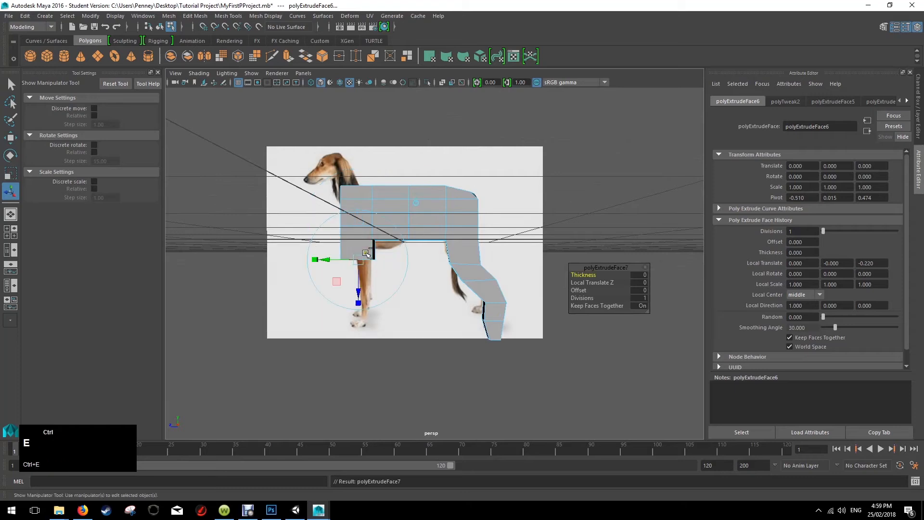
{"action": "left_click_drag", "start_coordinate": [357, 285], "coordinate": [354, 278]}
Extrude the bottom of the front leg further down in additional segments, including one of about 0.23 units, to the reference paw.
{"action": "key", "text": "ctrl+e"}
{"action": "left_click_drag", "start_coordinate": [357, 320], "coordinate": [356, 300]}
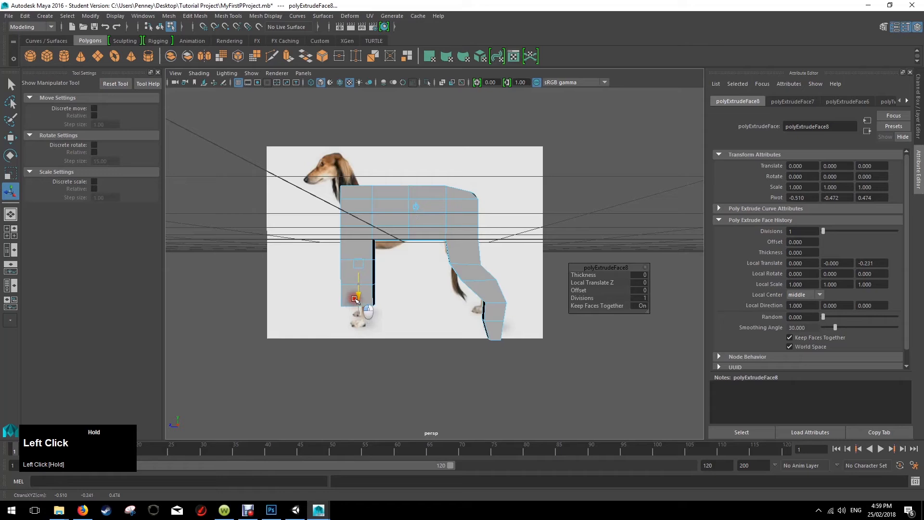
{"action": "key", "text": "ctrl+e"}
{"action": "left_click_drag", "start_coordinate": [357, 328], "coordinate": [391, 306]}
{"action": "key", "text": "ctrl+e"}
Taper the lower front leg by scaling down its bottom face and the horizontal edges above it.
{"action": "key", "text": "r"}
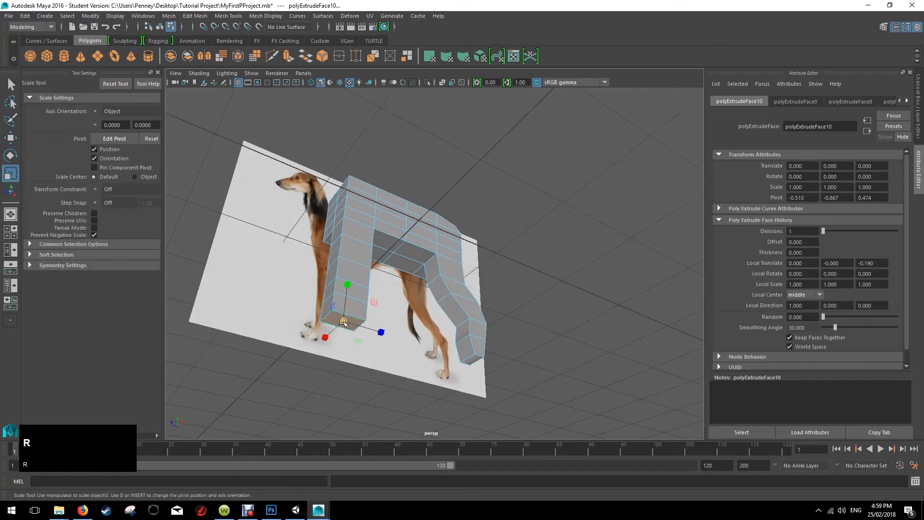
{"action": "left_click_drag", "start_coordinate": [343, 323], "coordinate": [378, 311]}
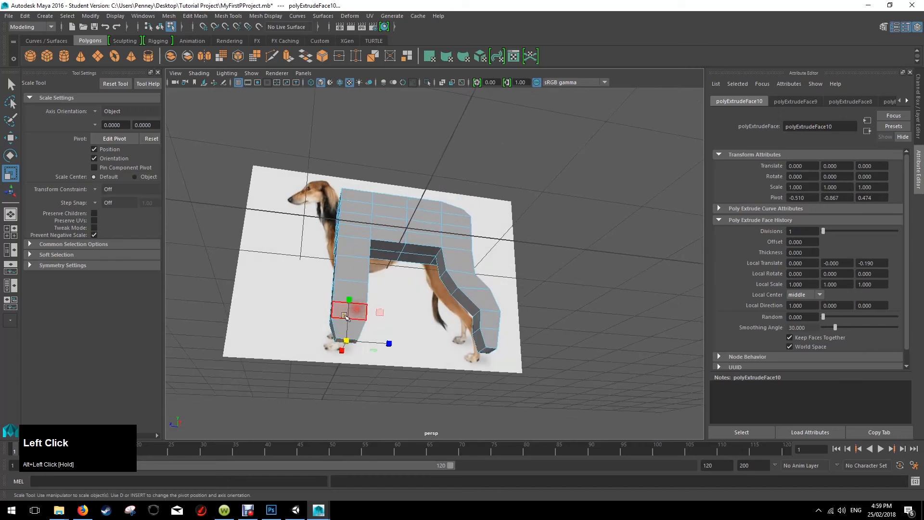
{"action": "right_click_drag", "start_coordinate": [344, 314], "coordinate": [352, 231]}
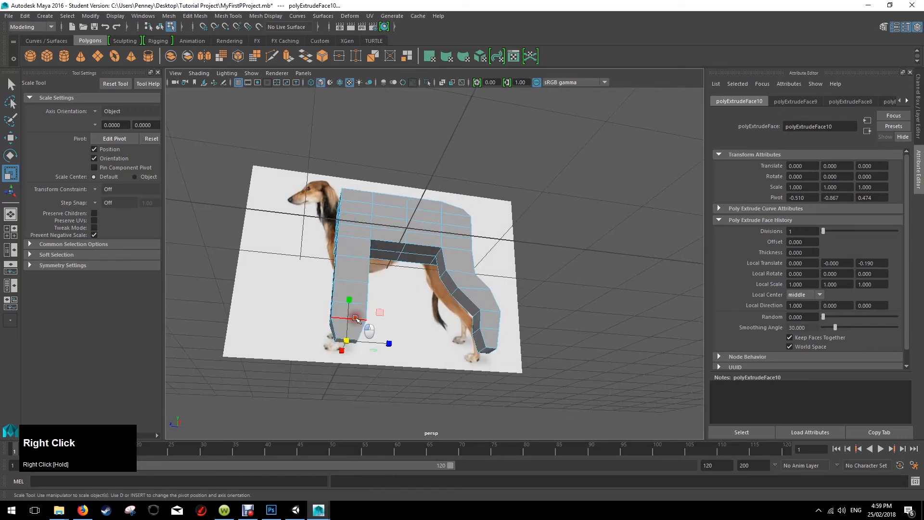
{"action": "left_click", "coordinate": [356, 319]}
{"action": "left_click_drag", "start_coordinate": [355, 325], "coordinate": [349, 323]}
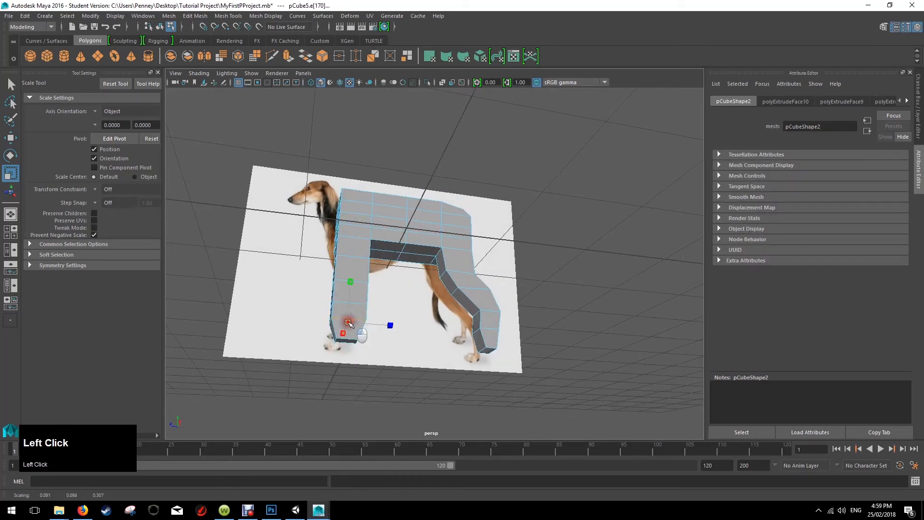
{"action": "left_click", "coordinate": [354, 305]}
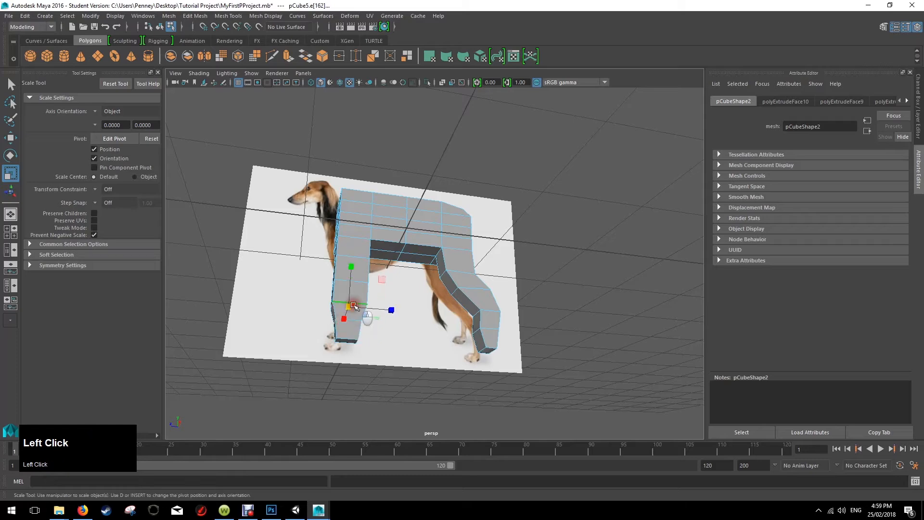
{"action": "left_click_drag", "start_coordinate": [350, 308], "coordinate": [406, 286]}
{"action": "left_click", "coordinate": [356, 287]}
{"action": "left_click_drag", "start_coordinate": [355, 327], "coordinate": [373, 323], "text": "alt"}
Extrude the front face at the bottom of the front leg forward to form the front paw.
{"action": "right_click_drag", "start_coordinate": [348, 331], "coordinate": [343, 265]}
{"action": "left_click", "coordinate": [349, 332]}
{"action": "key", "text": "ctrl+e"}
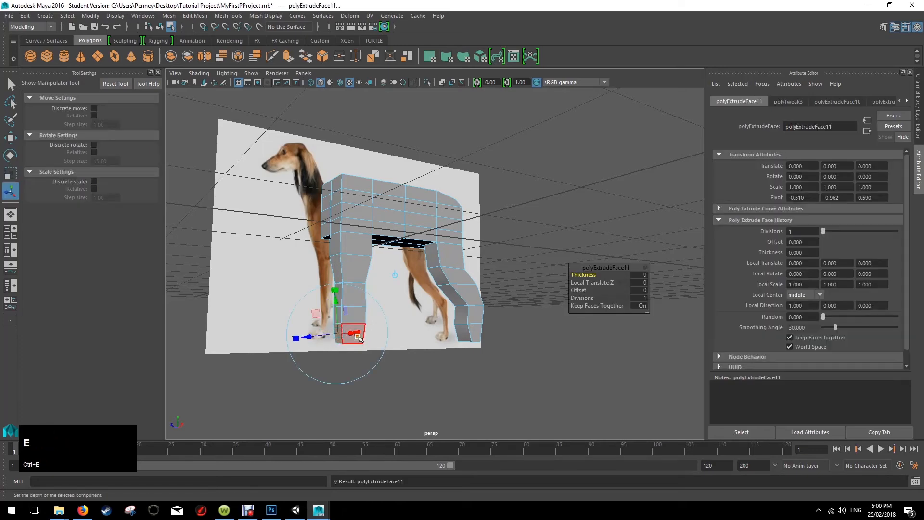
{"action": "left_click_drag", "start_coordinate": [359, 337], "coordinate": [391, 316], "text": "alt"}
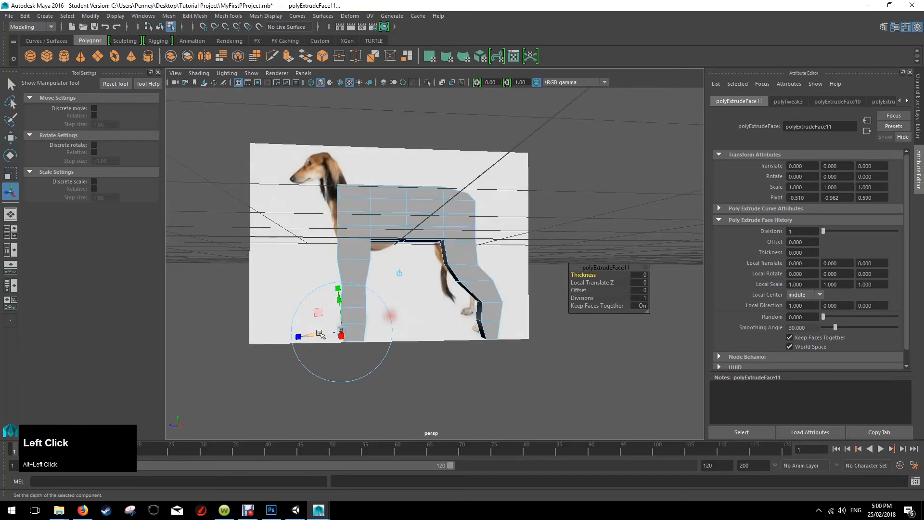
{"action": "left_click_drag", "start_coordinate": [301, 336], "coordinate": [383, 320], "text": "alt"}
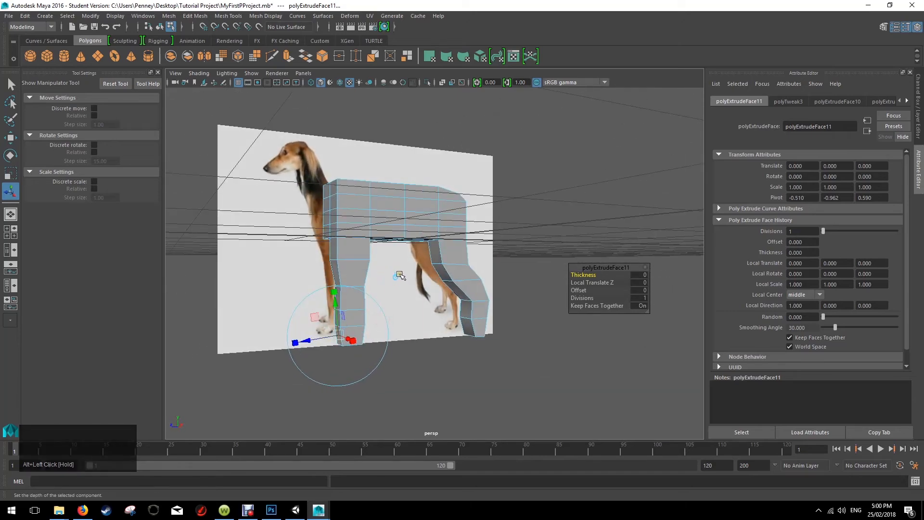
{"action": "left_click", "coordinate": [397, 277]}
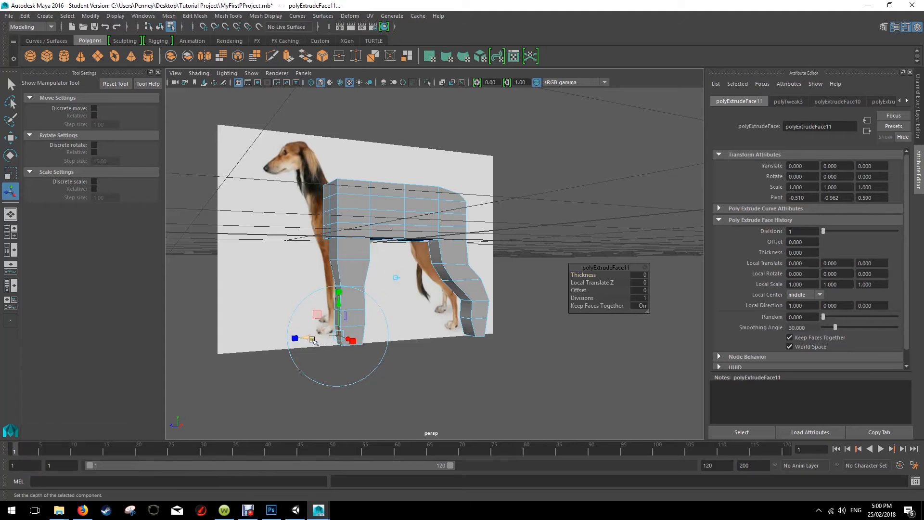
{"action": "left_click_drag", "start_coordinate": [310, 337], "coordinate": [356, 289]}
Select the front face of the front paw and rotate it slightly to tilt the toe.
{"action": "key", "text": "r"}
{"action": "left_click", "coordinate": [321, 335]}
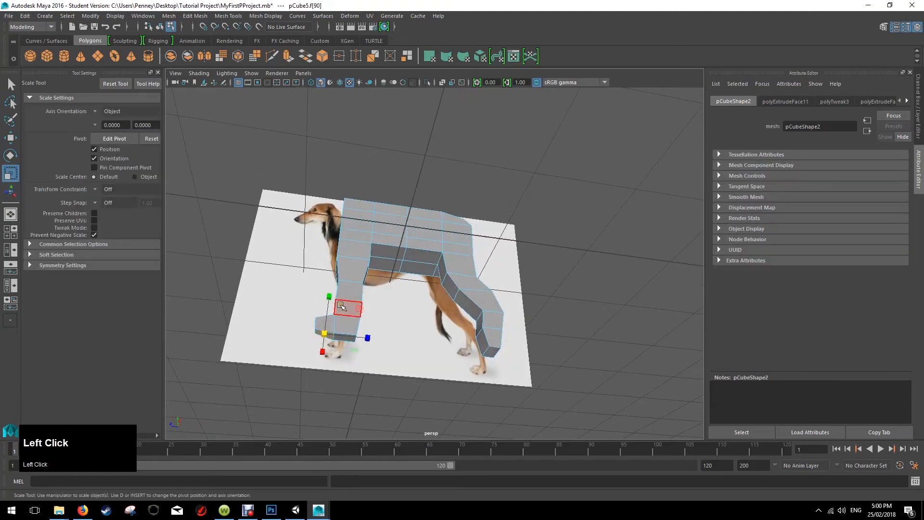
{"action": "key", "text": "e"}
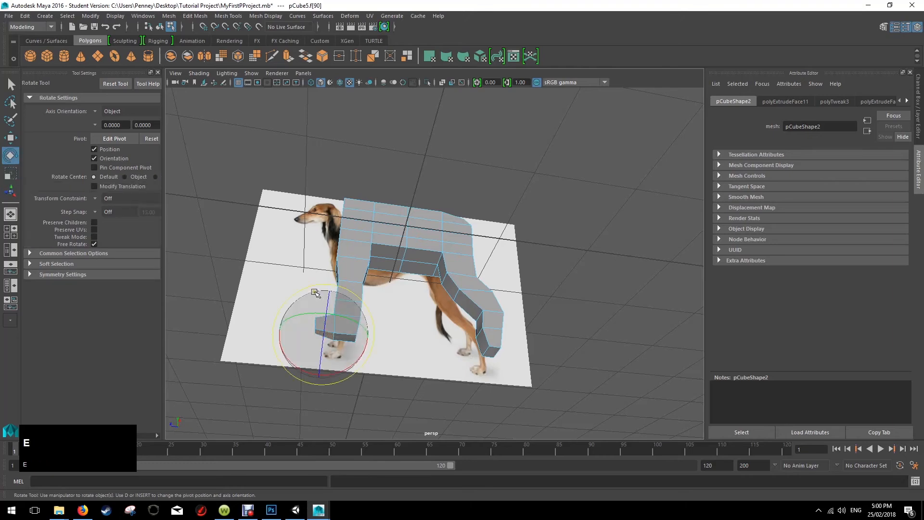
{"action": "mouse_move", "coordinate": [314, 291]}
{"action": "left_mouse_down", "text": "alt"}
{"action": "mouse_move", "coordinate": [323, 311]}
{"action": "mouse_move", "coordinate": [310, 299]}
{"action": "mouse_move", "coordinate": [322, 300]}
{"action": "left_mouse_up", "text": "alt"}
Extrude the front face at the bottom of the hind leg forward to form the hind paw.
{"action": "left_click_drag", "start_coordinate": [434, 275], "coordinate": [449, 309], "text": "alt"}
{"action": "left_click", "coordinate": [423, 344]}
{"action": "left_click", "coordinate": [469, 321]}
{"action": "key", "text": "ctrl+e"}
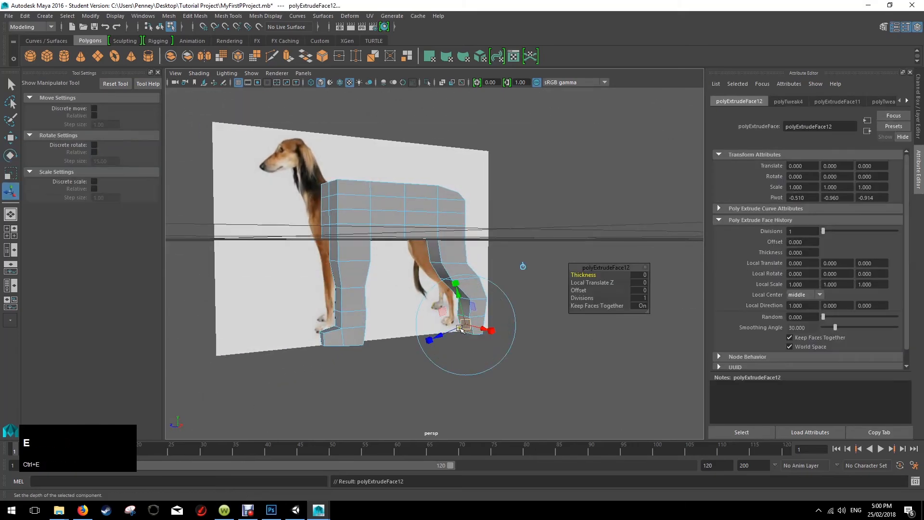
{"action": "left_click", "coordinate": [523, 267]}
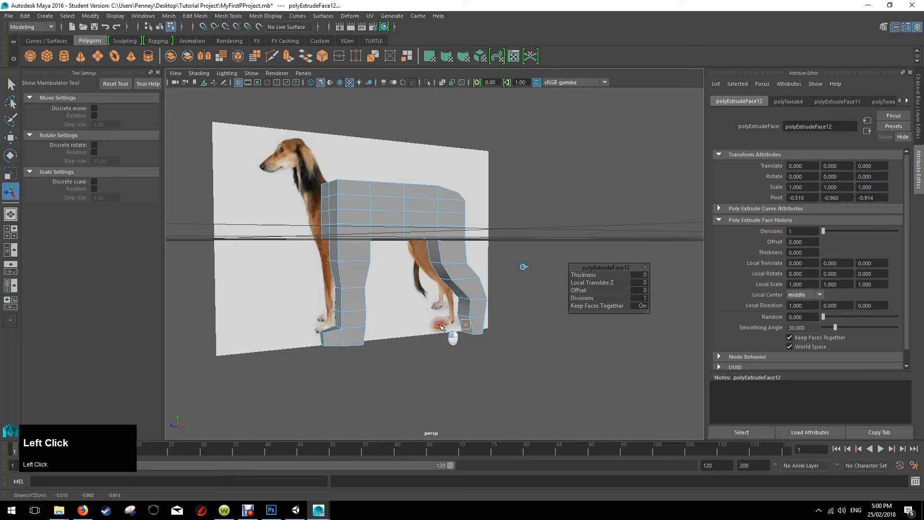
Select the upper front edge of the hind paw and move it down to slope the toe.
{"action": "right_click_drag", "start_coordinate": [464, 325], "coordinate": [466, 217]}
{"action": "left_click", "coordinate": [443, 316]}
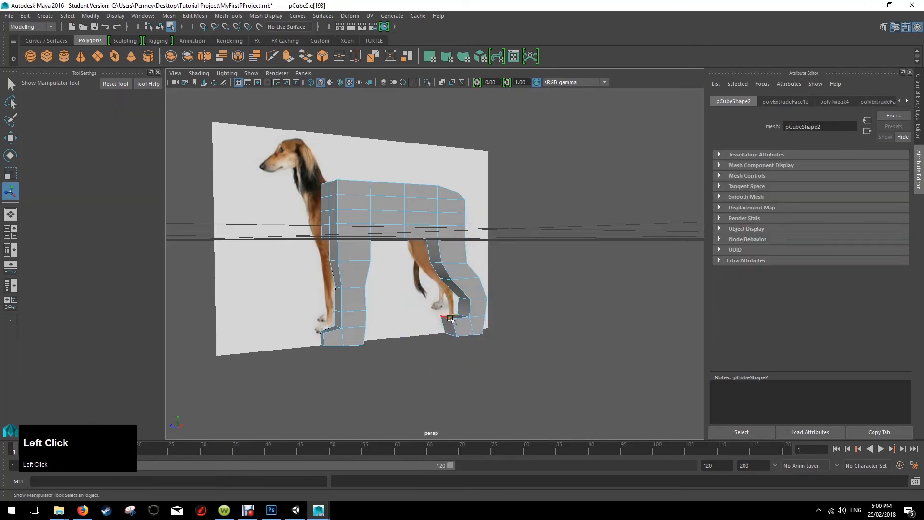
{"action": "key", "text": "w"}
{"action": "left_click_drag", "start_coordinate": [447, 303], "coordinate": [477, 269]}
{"action": "scroll", "coordinate": [450, 310], "scroll_direction": "up", "scroll_amount": 2}
{"action": "middle_click_drag", "start_coordinate": [476, 268], "coordinate": [462, 328], "text": "alt"}
{"action": "left_click_drag", "start_coordinate": [462, 328], "coordinate": [431, 252], "text": "alt"}
Lower the top edges at the body's front end and move the second row of top edges up and forward to the withers.
{"action": "right_click", "coordinate": [396, 211]}
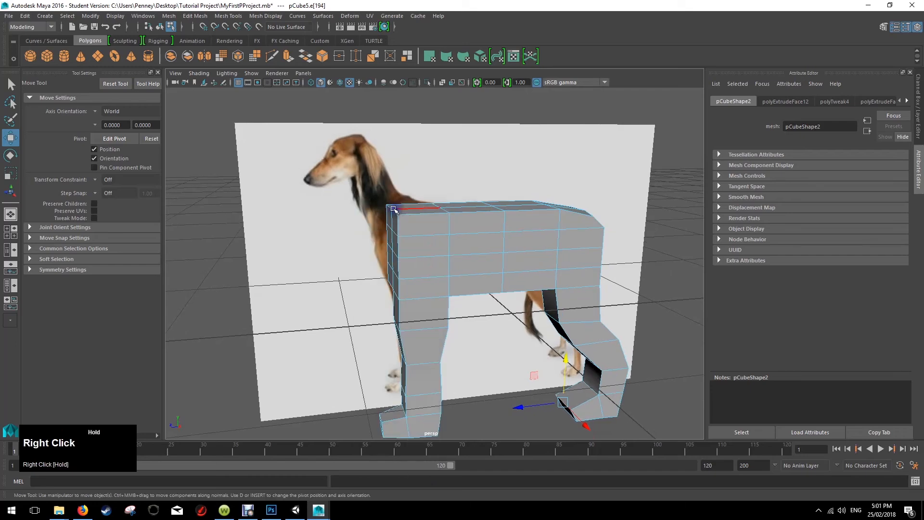
{"action": "left_click", "coordinate": [402, 215]}
{"action": "mouse_move", "coordinate": [418, 210]}
{"action": "left_mouse_down", "text": "alt"}
{"action": "mouse_move", "coordinate": [476, 215]}
{"action": "mouse_move", "coordinate": [408, 210]}
{"action": "left_mouse_up", "text": "alt"}
{"action": "left_click", "coordinate": [417, 227]}
{"action": "left_click_drag", "start_coordinate": [389, 163], "coordinate": [448, 161]}
{"action": "left_click", "coordinate": [441, 212]}
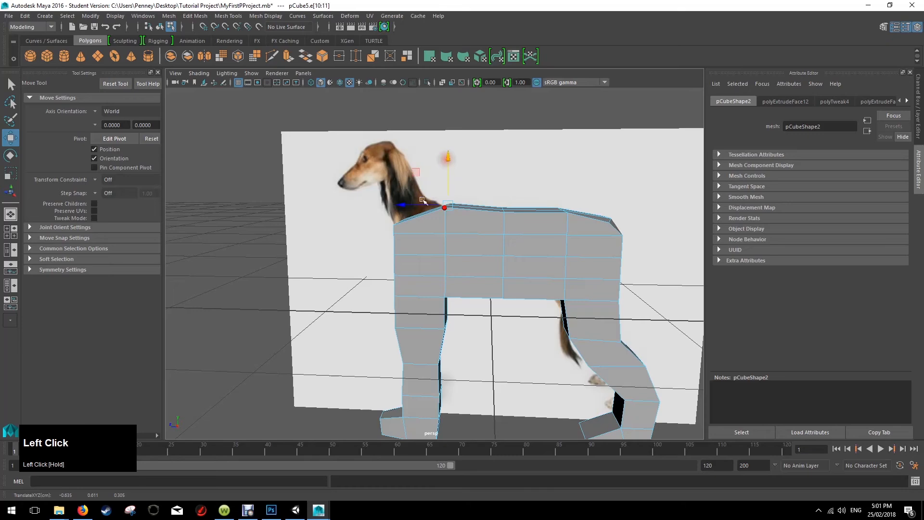
{"action": "left_click_drag", "start_coordinate": [398, 206], "coordinate": [402, 180], "text": "alt"}
Select the two front-end edges just below the top edge and move them down and forward to shape the chest.
{"action": "left_click", "coordinate": [403, 233], "text": "shift"}
{"action": "key", "text": "ctrl+z"}
{"action": "left_click", "coordinate": [407, 235]}
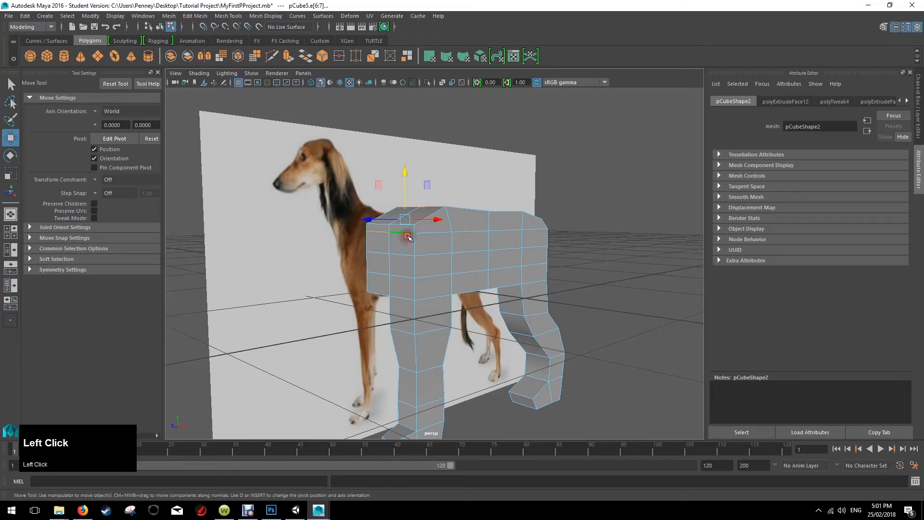
{"action": "left_click_drag", "start_coordinate": [384, 236], "coordinate": [431, 245], "text": "alt"}
{"action": "left_click", "coordinate": [382, 235], "text": "shift"}
{"action": "left_click_drag", "start_coordinate": [476, 218], "coordinate": [443, 218], "text": "alt"}
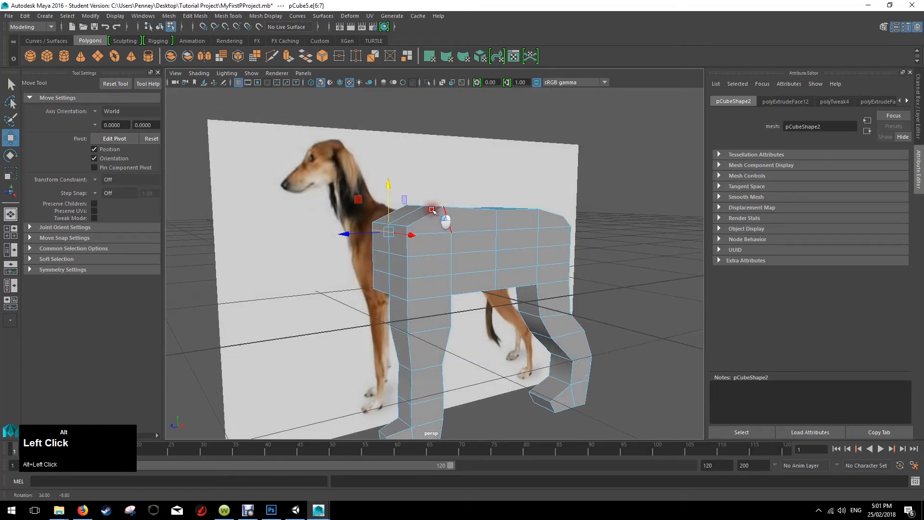
{"action": "left_click_drag", "start_coordinate": [389, 188], "coordinate": [388, 191]}
{"action": "left_click_drag", "start_coordinate": [452, 202], "coordinate": [430, 209], "text": "alt"}
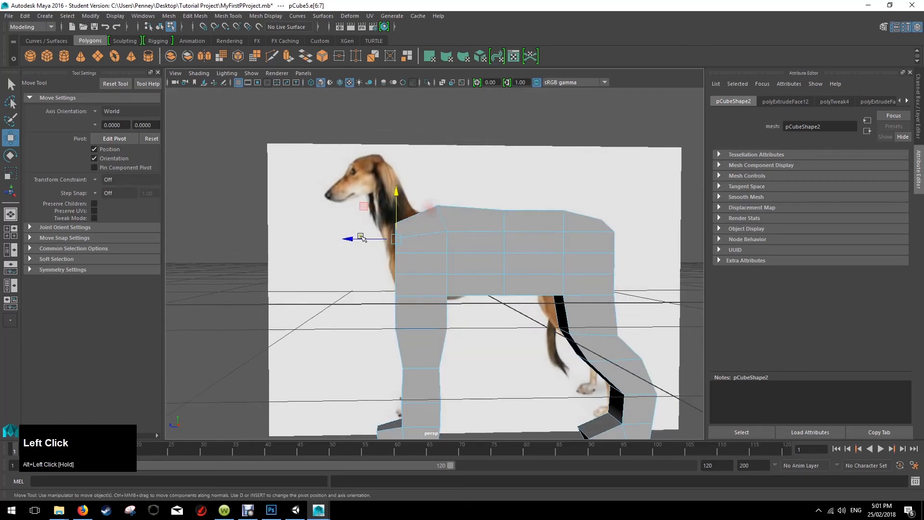
{"action": "left_click_drag", "start_coordinate": [351, 240], "coordinate": [454, 250]}
Select the horizontal edges lower on the chest front and reposition them to follow the reference chest.
{"action": "left_click", "coordinate": [387, 244], "text": "shift"}
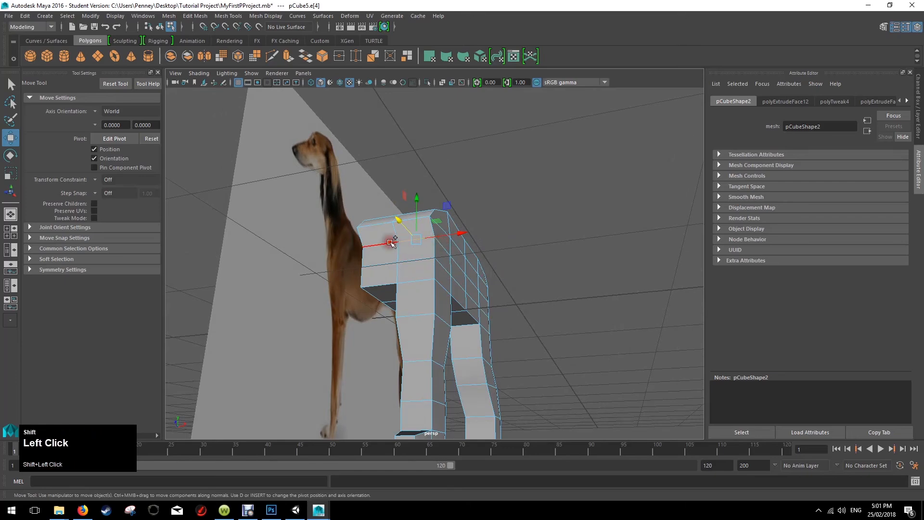
{"action": "left_click_drag", "start_coordinate": [534, 243], "coordinate": [402, 253], "text": "alt"}
{"action": "left_click_drag", "start_coordinate": [337, 258], "coordinate": [428, 253]}
{"action": "left_click", "coordinate": [334, 267]}
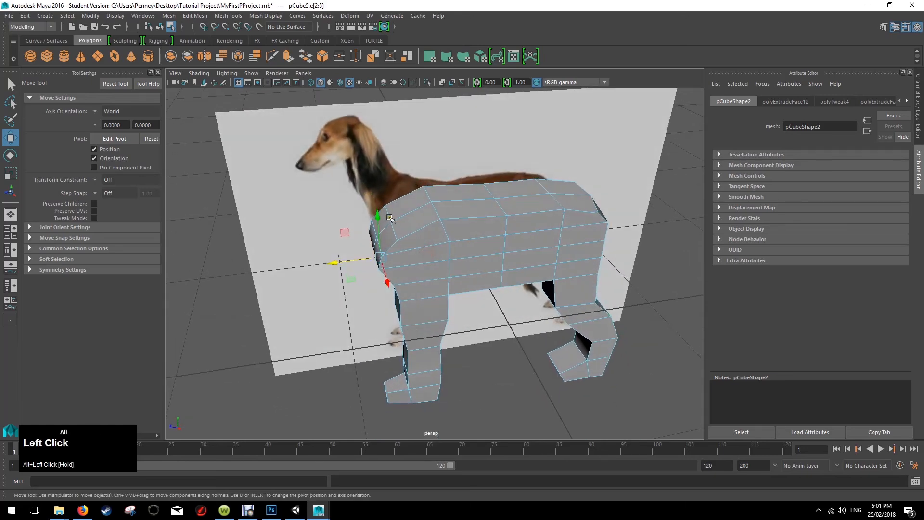
Select the top edges at the body's front end and raise them to form the base of the neck.
{"action": "left_click_drag", "start_coordinate": [388, 218], "coordinate": [392, 169], "text": "alt"}
{"action": "left_click", "coordinate": [437, 239], "text": "shift"}
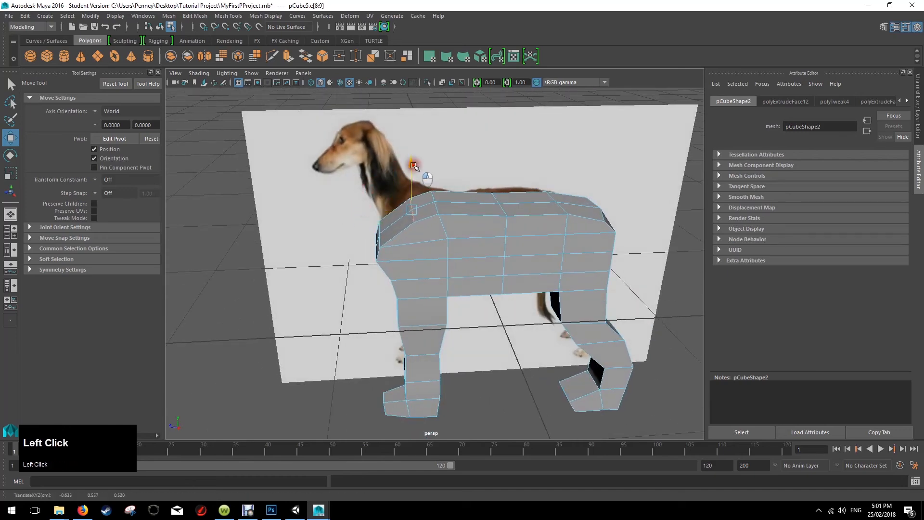
{"action": "left_click_drag", "start_coordinate": [415, 147], "coordinate": [497, 200]}
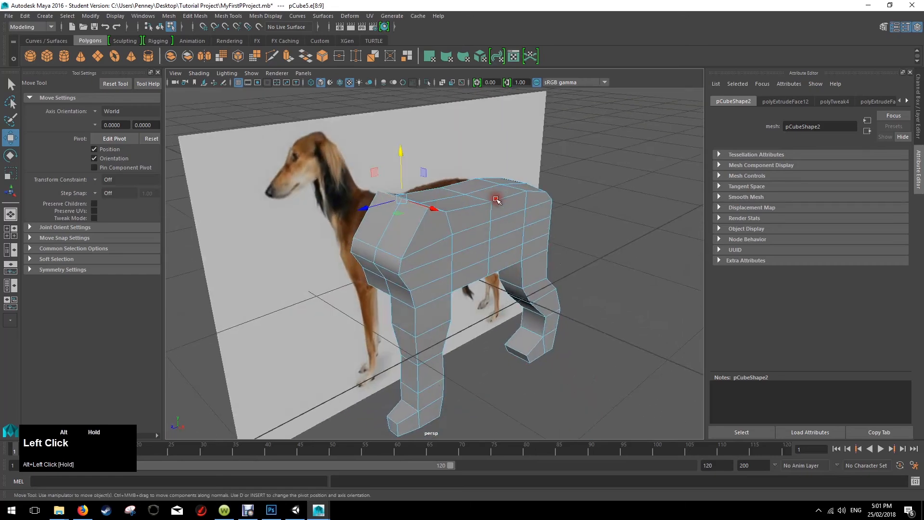
Extrude the two sloped faces at the front of the shoulders about 0.27 units toward the head to start the neck.
{"action": "right_click", "coordinate": [394, 230]}
{"action": "right_click_drag", "start_coordinate": [393, 247], "coordinate": [394, 256]}
{"action": "left_click", "coordinate": [389, 239]}
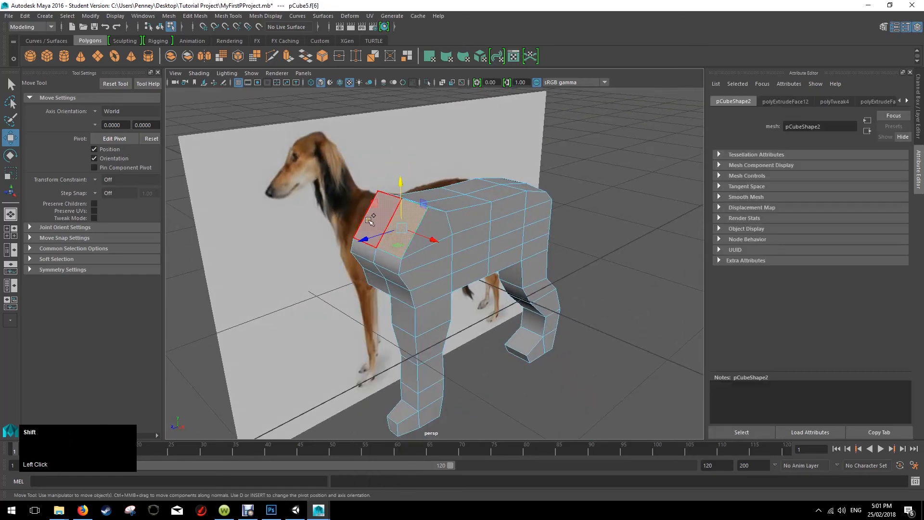
{"action": "mouse_move", "coordinate": [413, 248]}
{"action": "left_mouse_down", "text": "alt"}
{"action": "mouse_move", "coordinate": [499, 213]}
{"action": "mouse_move", "coordinate": [489, 241]}
{"action": "mouse_move", "coordinate": [421, 246]}
{"action": "left_mouse_up", "text": "alt"}
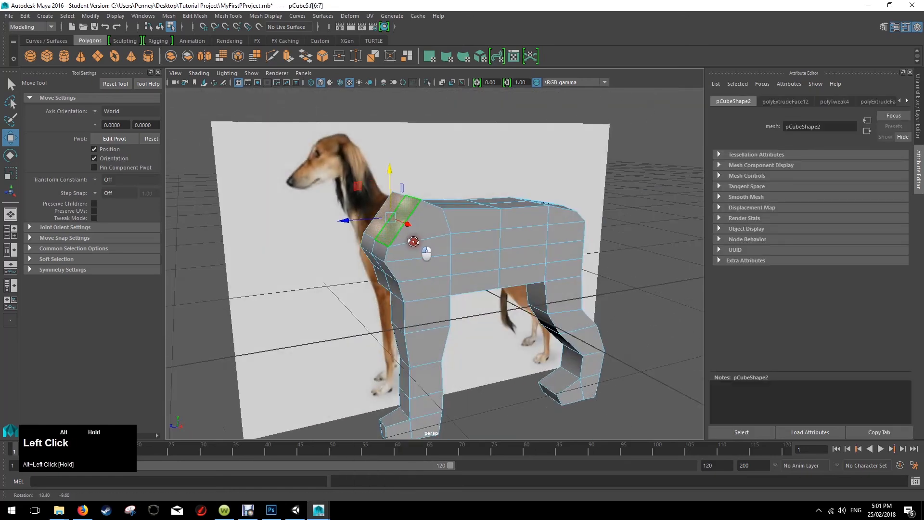
{"action": "key", "text": "ctrl+e"}
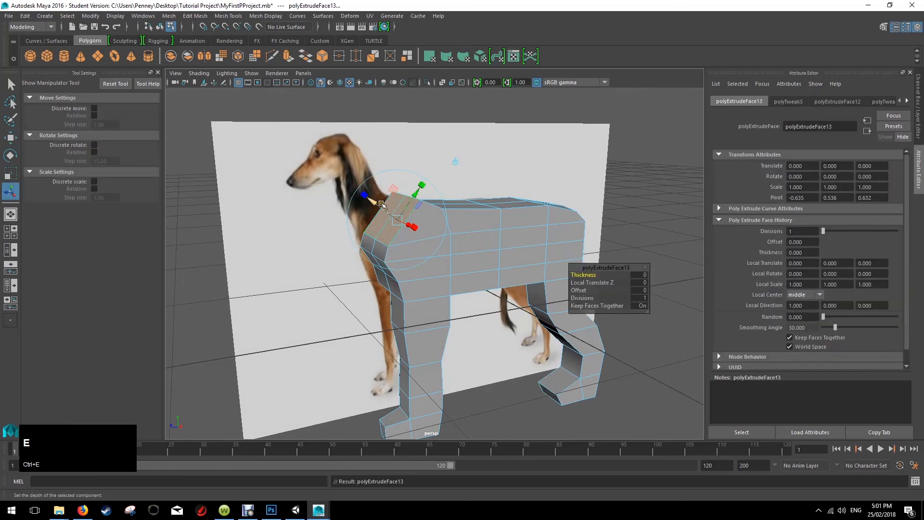
{"action": "mouse_move", "coordinate": [382, 205]}
{"action": "left_mouse_down", "text": "alt"}
{"action": "mouse_move", "coordinate": [346, 191]}
{"action": "mouse_move", "coordinate": [373, 199]}
{"action": "left_mouse_up", "text": "alt"}
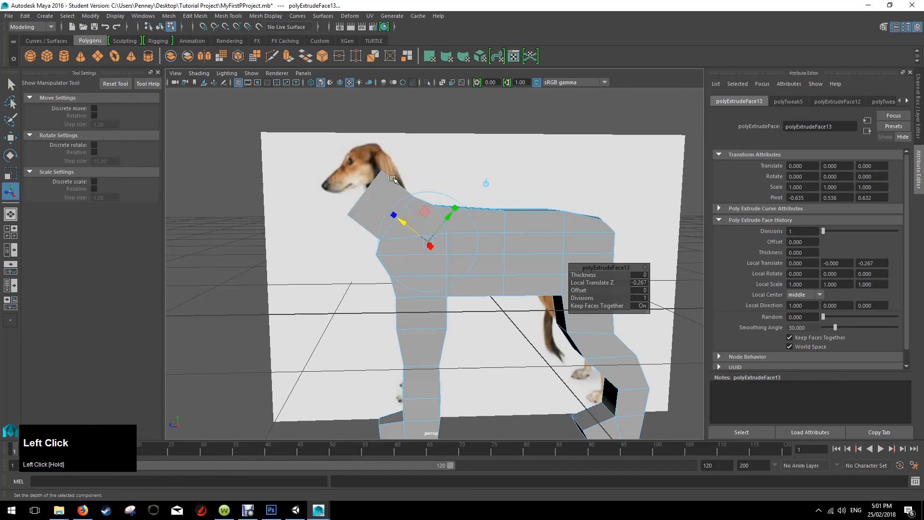
Rotate the extruded neck end upward and move it to the base of the reference dog's head.
{"action": "key", "text": "e"}
{"action": "left_click_drag", "start_coordinate": [384, 153], "coordinate": [318, 191]}
{"action": "key", "text": "w"}
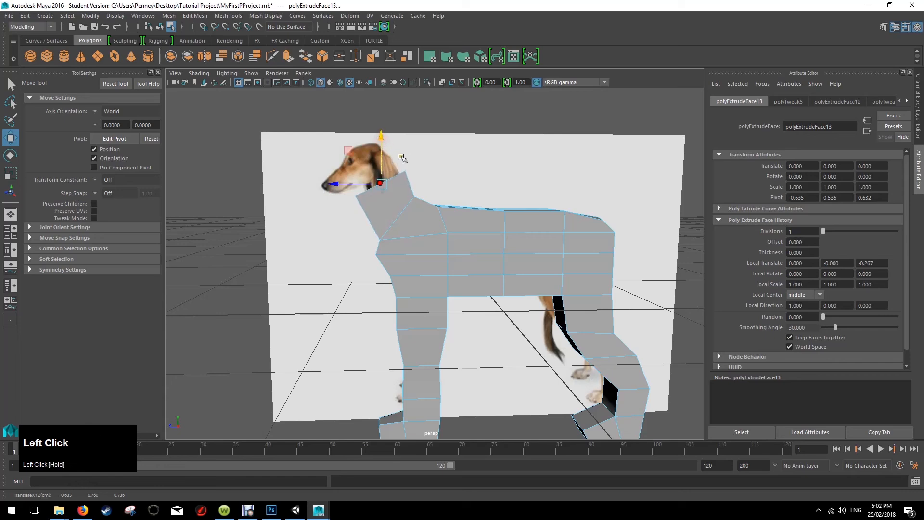
Scale the neck's end faces narrower from front to back and adjust their height to fit the reference neck.
{"action": "key", "text": "r"}
{"action": "left_click_drag", "start_coordinate": [423, 185], "coordinate": [385, 157]}
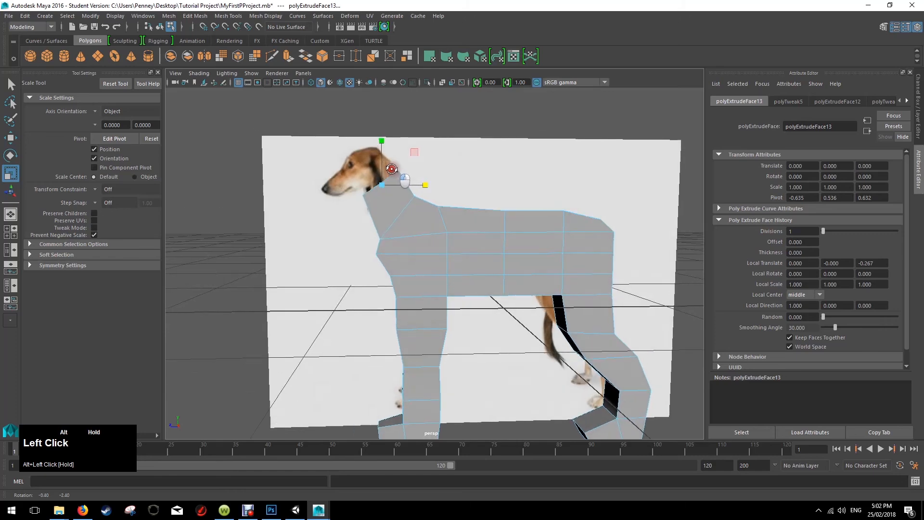
{"action": "key", "text": "w"}
{"action": "left_click", "coordinate": [380, 137]}
{"action": "left_click_drag", "start_coordinate": [420, 164], "coordinate": [449, 196], "text": "alt"}
{"action": "scroll", "coordinate": [477, 205], "scroll_direction": "down", "scroll_amount": 3}
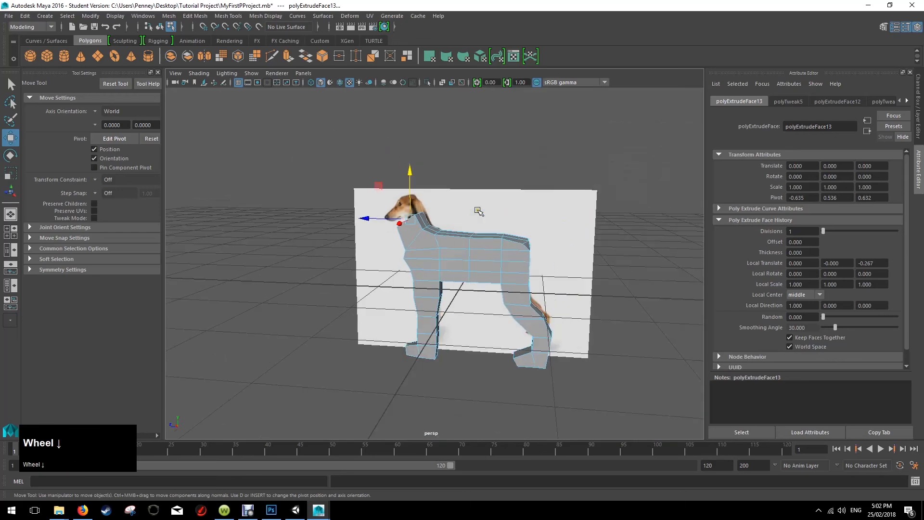
Select all the front leg's faces and scale them narrower from front to back to about 0.67.
{"action": "left_click_drag", "start_coordinate": [478, 207], "coordinate": [486, 227], "text": "alt"}
{"action": "left_click_drag", "start_coordinate": [381, 295], "coordinate": [465, 384]}
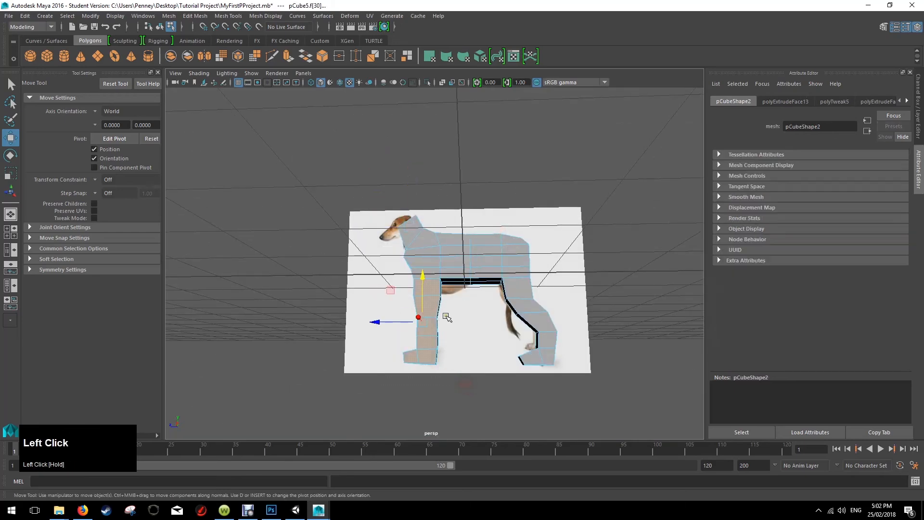
{"action": "key", "text": "r"}
{"action": "left_click_drag", "start_coordinate": [465, 324], "coordinate": [456, 322]}
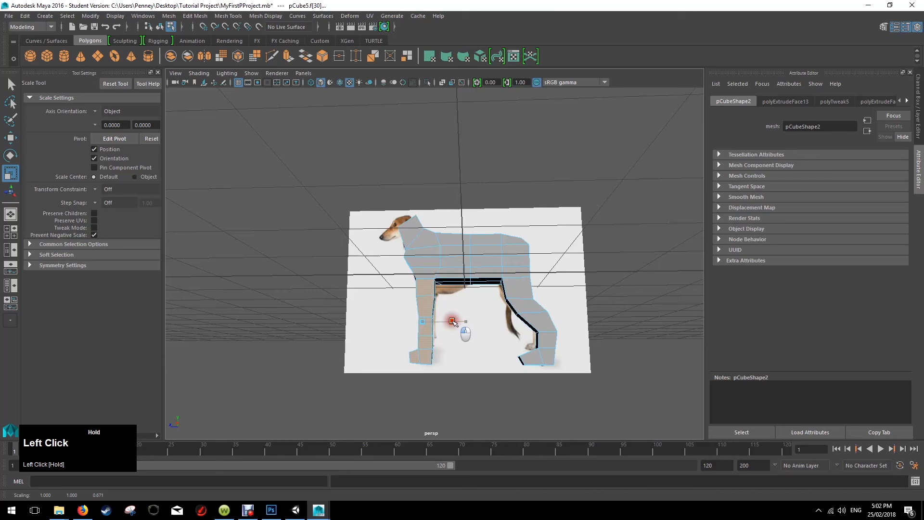
Select all the hind leg's faces, scale them narrower from front to back, and clear the selection.
{"action": "left_click_drag", "start_coordinate": [487, 289], "coordinate": [569, 367]}
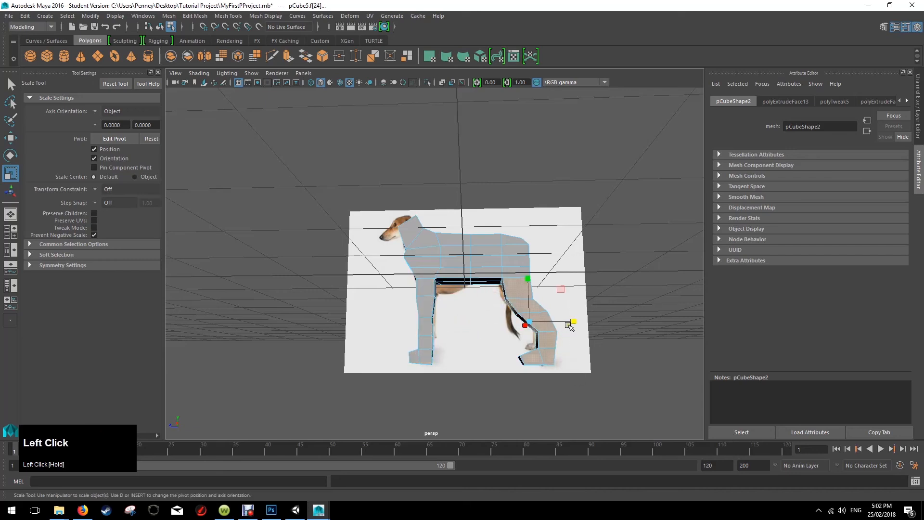
{"action": "left_click_drag", "start_coordinate": [572, 321], "coordinate": [564, 322]}
{"action": "left_click", "coordinate": [558, 274]}
{"action": "left_click_drag", "start_coordinate": [439, 250], "coordinate": [437, 270], "text": "alt"}
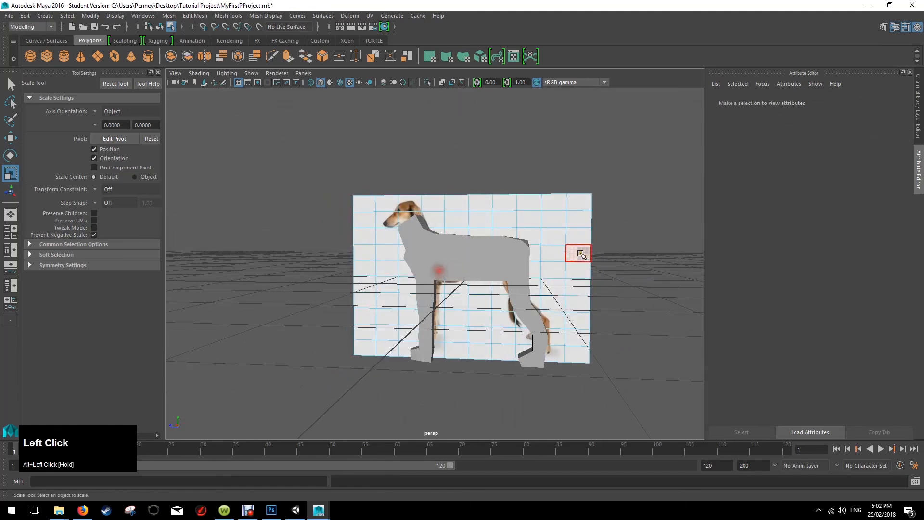
{"action": "left_click", "coordinate": [580, 254]}
Select the toe-end face of the front paw and scale it to refine the paw's shape.
{"action": "left_click_drag", "start_coordinate": [484, 308], "coordinate": [492, 267], "text": "alt"}
{"action": "scroll", "coordinate": [466, 351], "scroll_direction": "up", "scroll_amount": 5}
{"action": "middle_click_drag", "start_coordinate": [466, 351], "coordinate": [467, 234], "text": "alt"}
{"action": "scroll", "coordinate": [443, 314], "scroll_direction": "up", "scroll_amount": 2}
{"action": "left_click_drag", "start_coordinate": [407, 313], "coordinate": [428, 330], "text": "alt"}
{"action": "right_click_drag", "start_coordinate": [392, 243], "coordinate": [428, 232]}
{"action": "left_click", "coordinate": [441, 299]}
{"action": "right_click_drag", "start_coordinate": [404, 350], "coordinate": [391, 268]}
{"action": "left_click", "coordinate": [403, 343]}
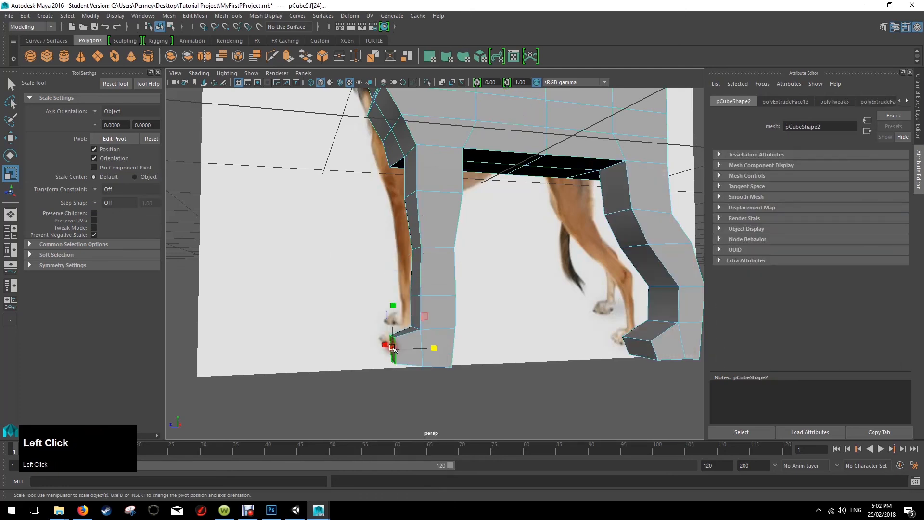
{"action": "left_click_drag", "start_coordinate": [403, 343], "coordinate": [395, 307], "text": "alt"}
{"action": "key", "text": "w"}
{"action": "left_click_drag", "start_coordinate": [511, 321], "coordinate": [469, 346], "text": "alt"}
{"action": "scroll", "coordinate": [491, 259], "scroll_direction": "down", "scroll_amount": 5}
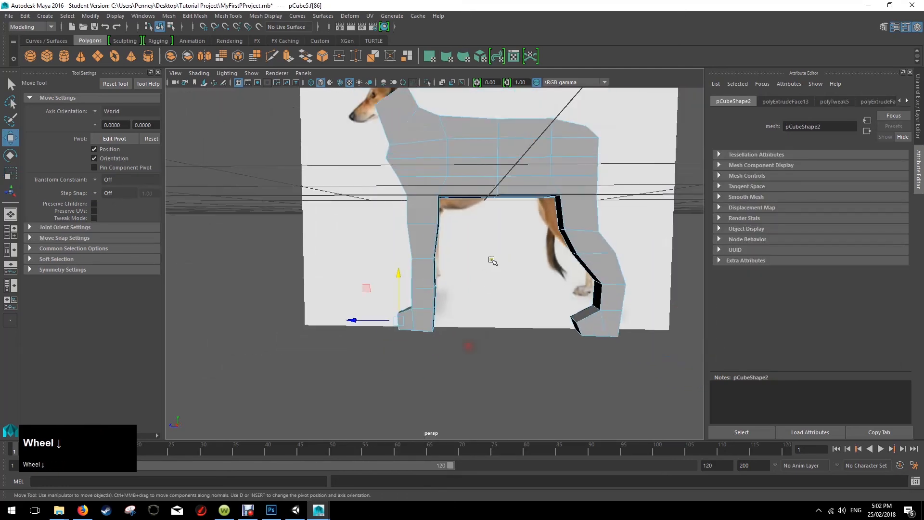
In the side view, select the hind leg's faces, move them slightly backward to match the reference leg, and deselect them.
{"action": "middle_click_drag", "start_coordinate": [528, 252], "coordinate": [482, 297], "text": "alt"}
{"action": "mouse_move", "coordinate": [451, 315]}
{"action": "left_mouse_down", "text": "alt"}
{"action": "mouse_move", "coordinate": [549, 316]}
{"action": "mouse_move", "coordinate": [444, 314]}
{"action": "mouse_move", "coordinate": [530, 322]}
{"action": "mouse_move", "coordinate": [553, 313]}
{"action": "mouse_move", "coordinate": [546, 289]}
{"action": "mouse_move", "coordinate": [457, 316]}
{"action": "left_mouse_up", "text": "alt"}
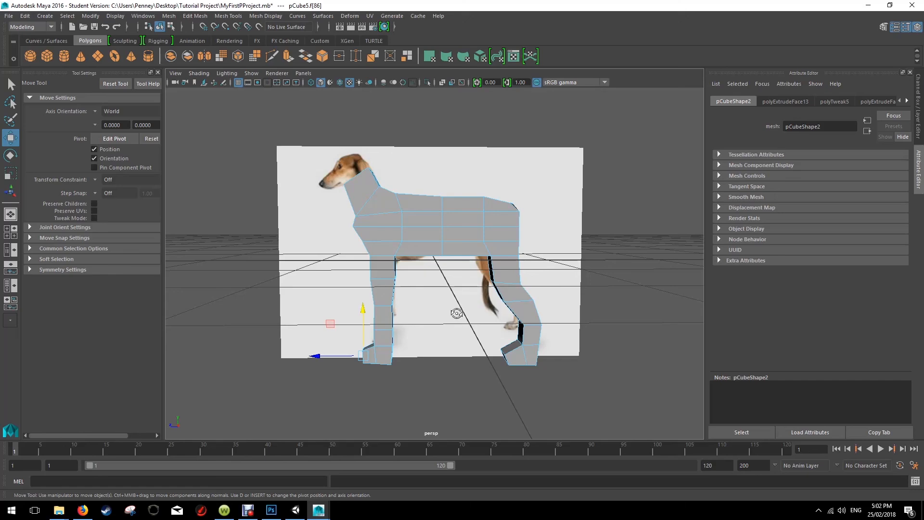
{"action": "left_click_drag", "start_coordinate": [495, 272], "coordinate": [473, 274], "text": "alt"}
{"action": "key", "text": "space"}
{"action": "key", "text": "space"}
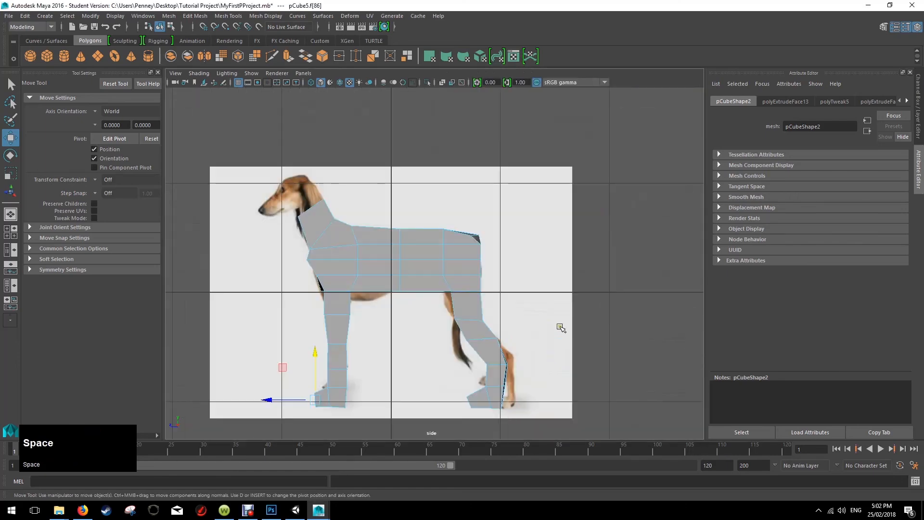
{"action": "scroll", "coordinate": [449, 282], "scroll_direction": "up", "scroll_amount": 2}
{"action": "scroll", "coordinate": [448, 284], "scroll_direction": "down", "scroll_amount": 5}
{"action": "scroll", "coordinate": [433, 289], "scroll_direction": "up", "scroll_amount": 4}
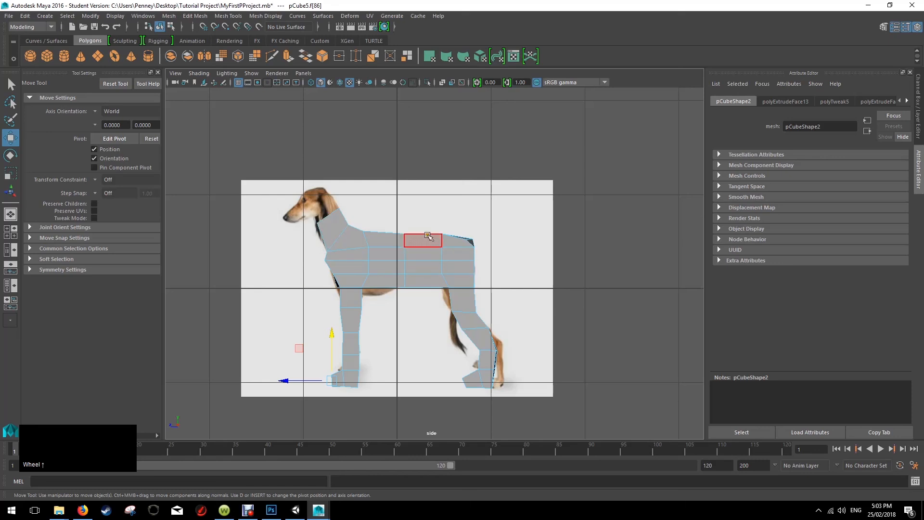
{"action": "scroll", "coordinate": [409, 299], "scroll_direction": "up", "scroll_amount": 1}
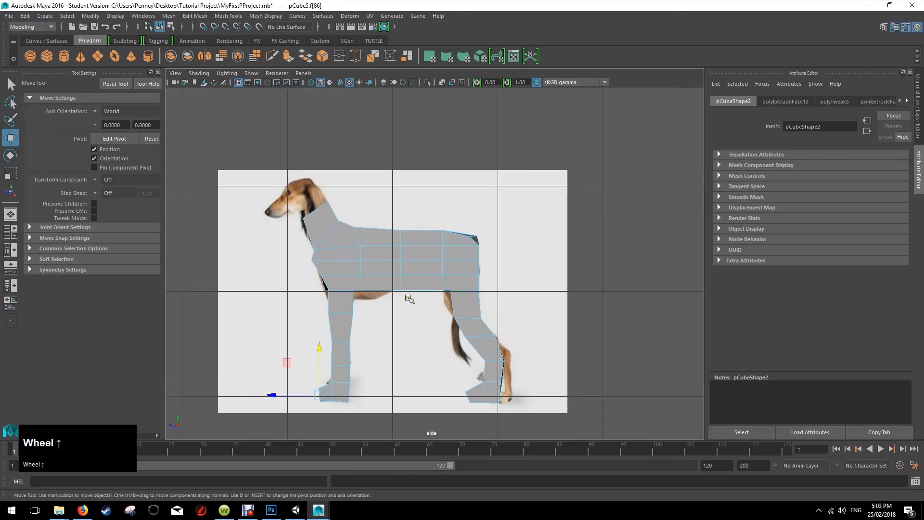
{"action": "left_click_drag", "start_coordinate": [434, 304], "coordinate": [521, 405]}
{"action": "left_click_drag", "start_coordinate": [430, 346], "coordinate": [439, 346]}
{"action": "left_click", "coordinate": [547, 287]}
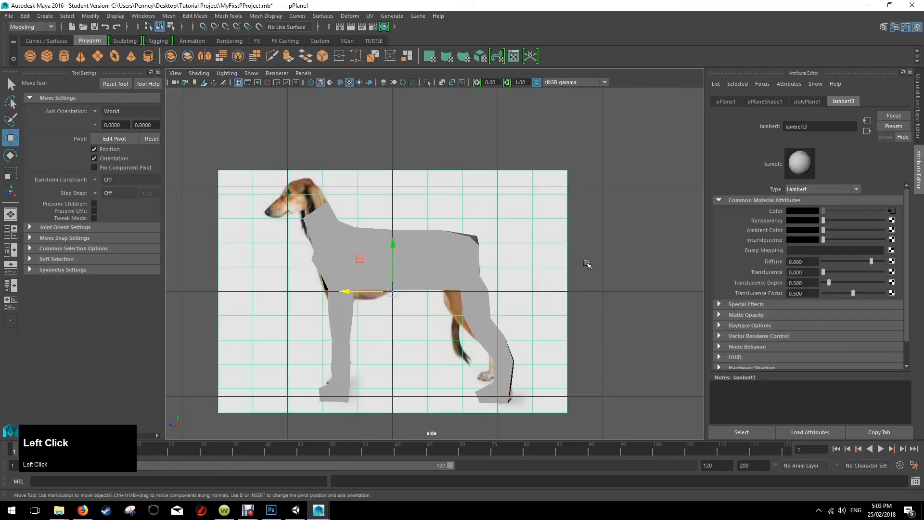